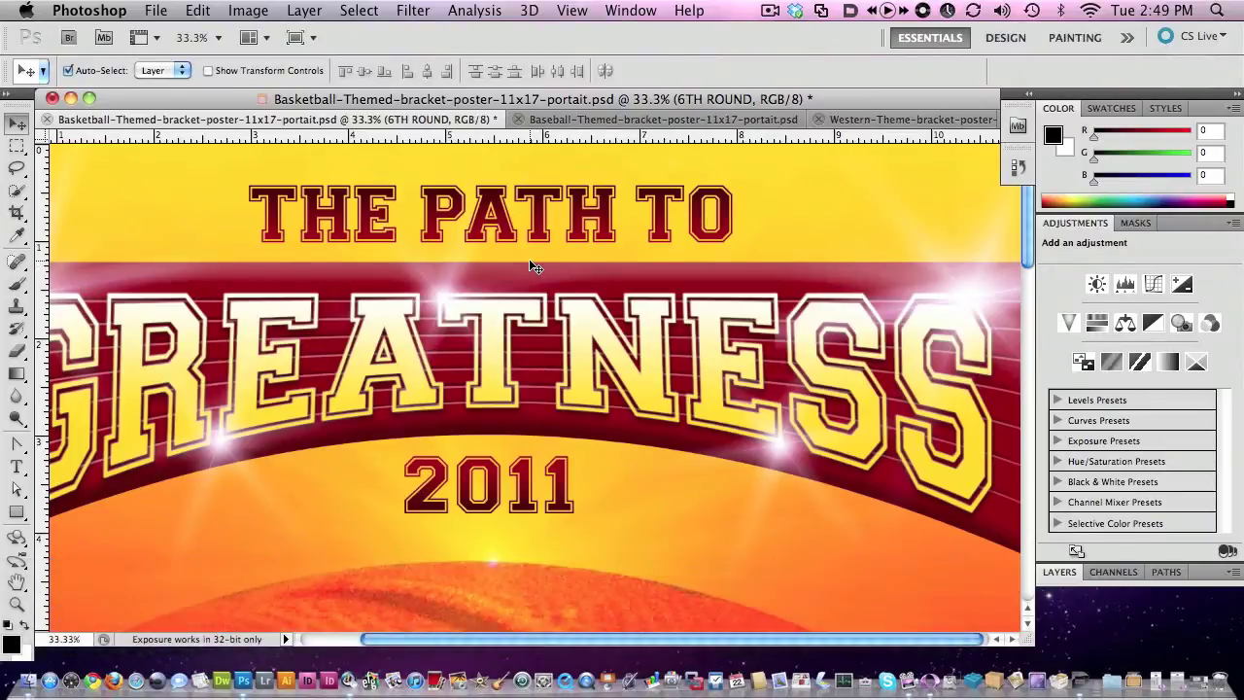
- Show more of the poster, float and enlarge the Layers panel beside it, and collapse the Text group
left_click(523, 309, "alt")
left_click(522, 362, "alt")
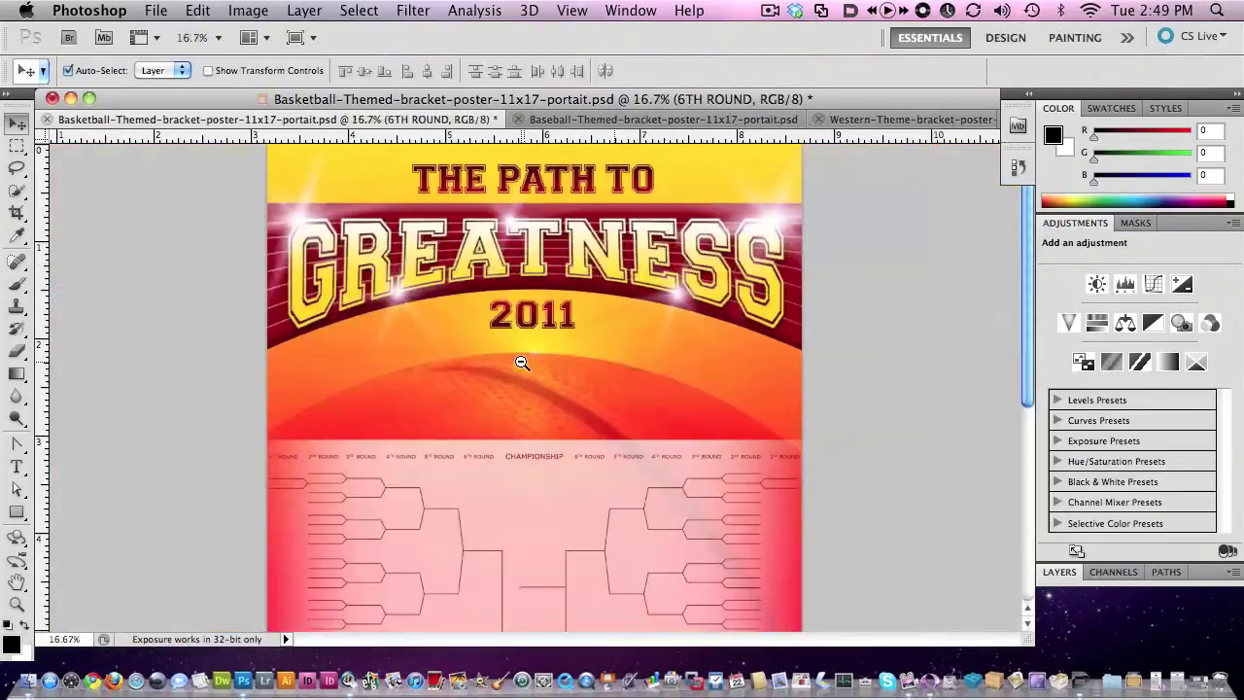
left_click(522, 363, "alt")
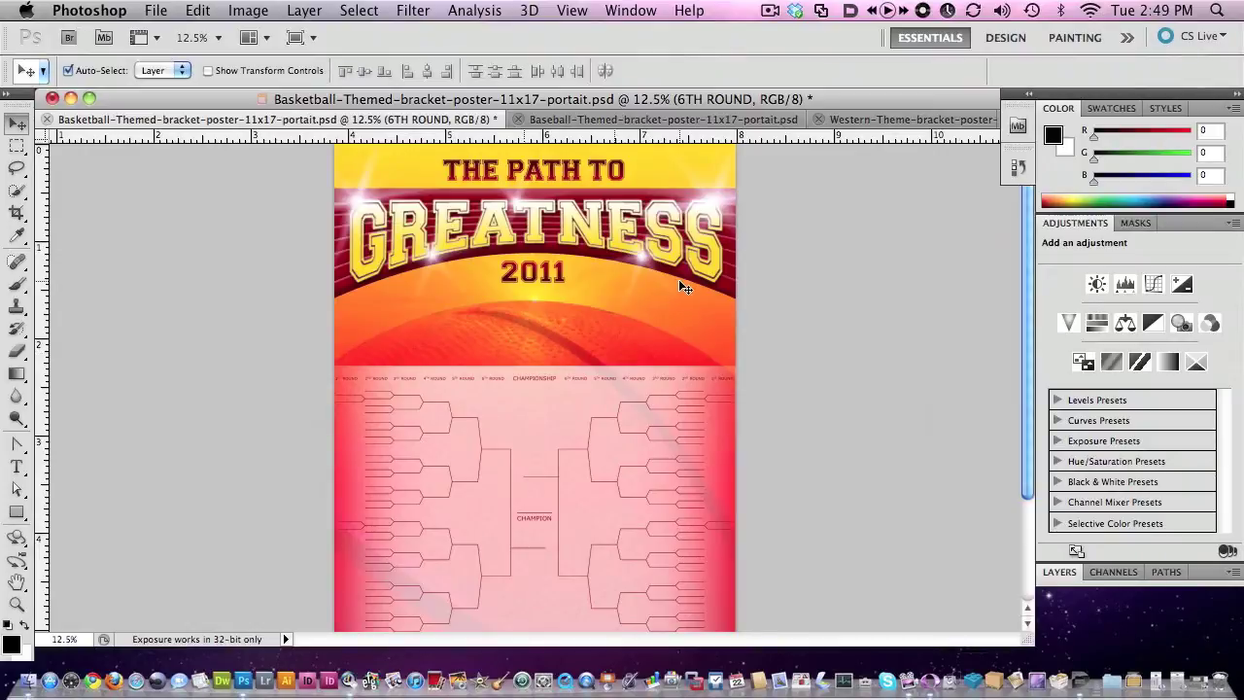
left_click(1059, 571)
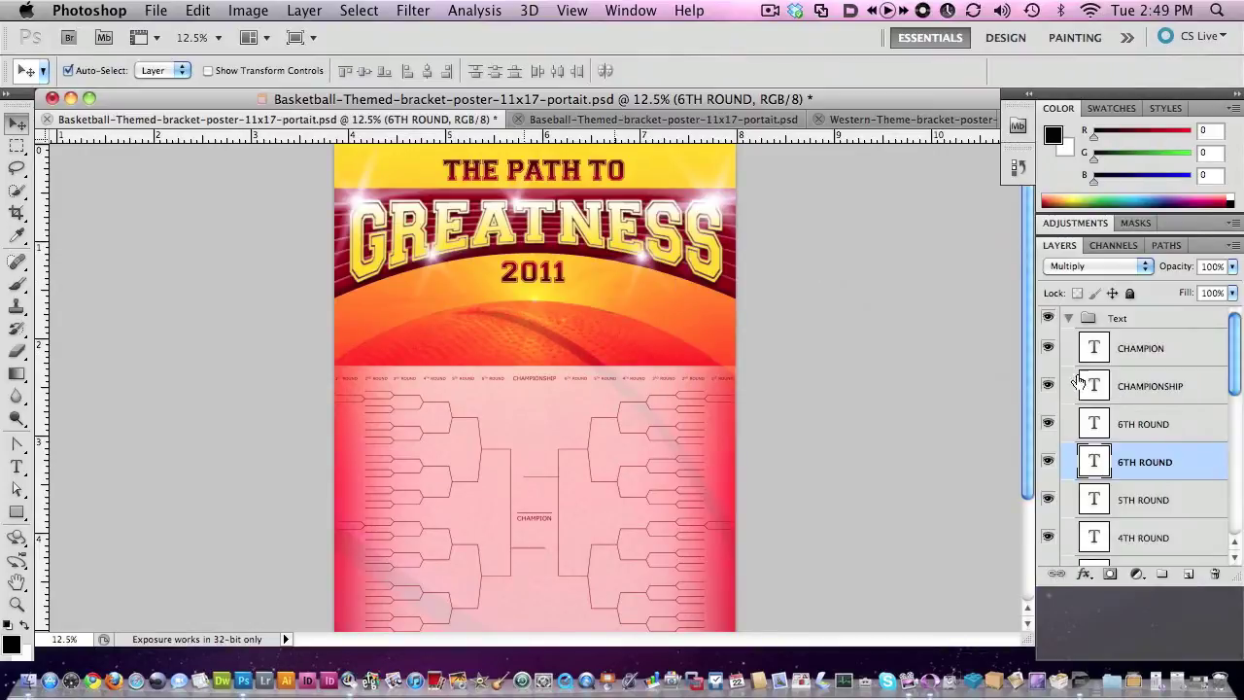
left_click_drag(1064, 245, 785, 144)
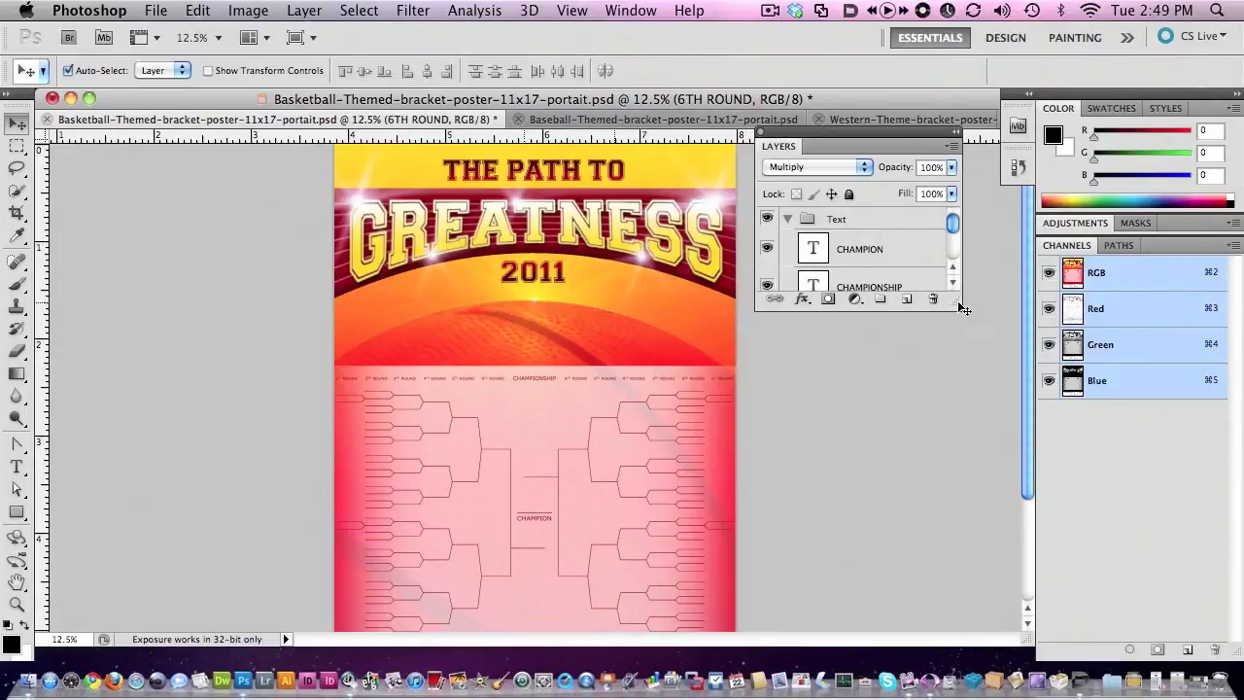
left_click_drag(957, 306, 976, 645)
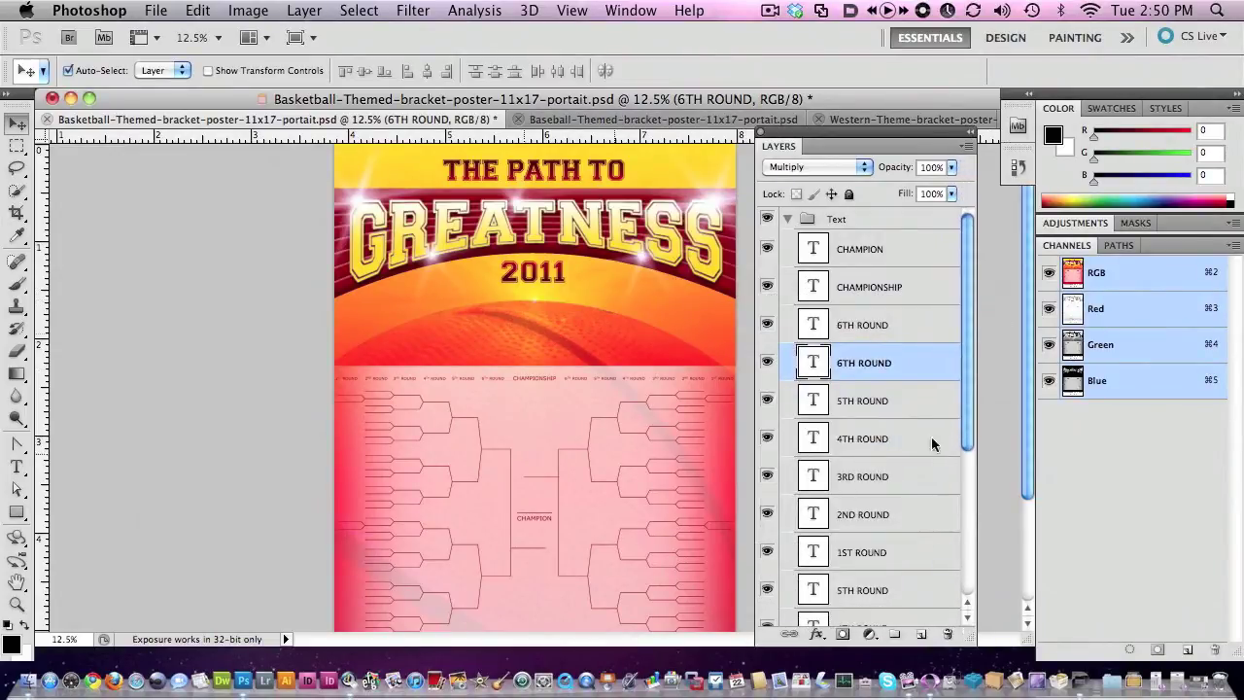
left_click(788, 220)
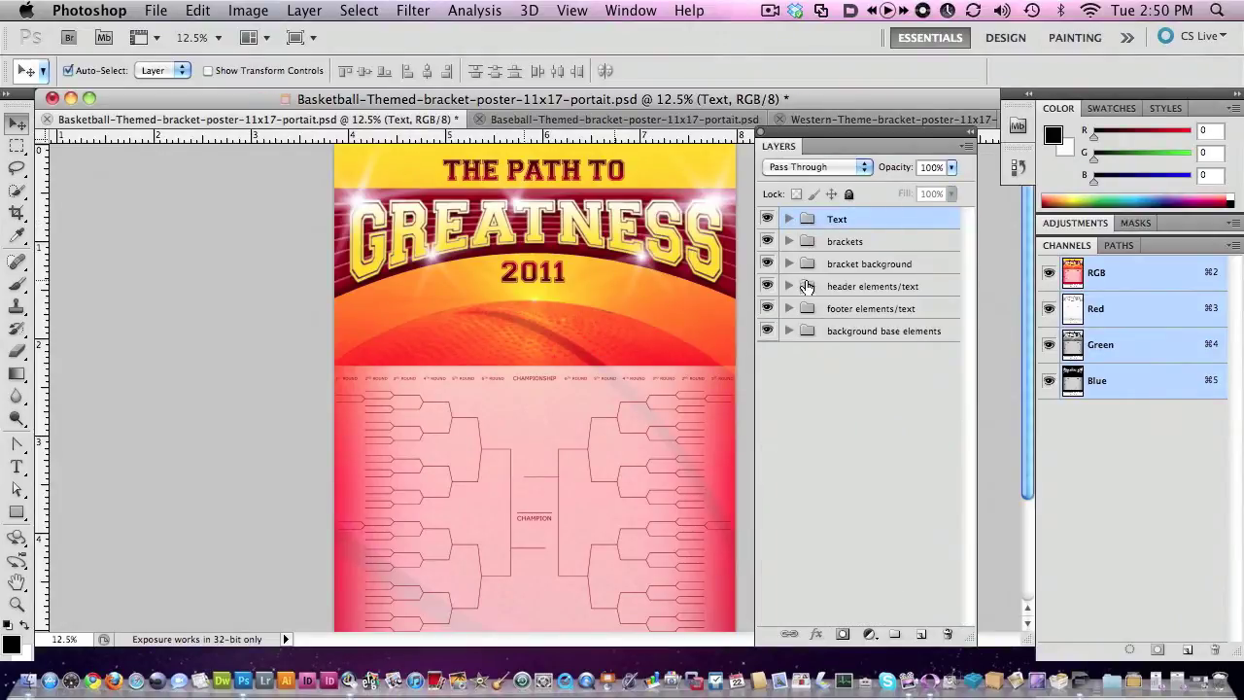
- Examine the layers inside the background base elements and footer elements/text groups
left_click(788, 331)
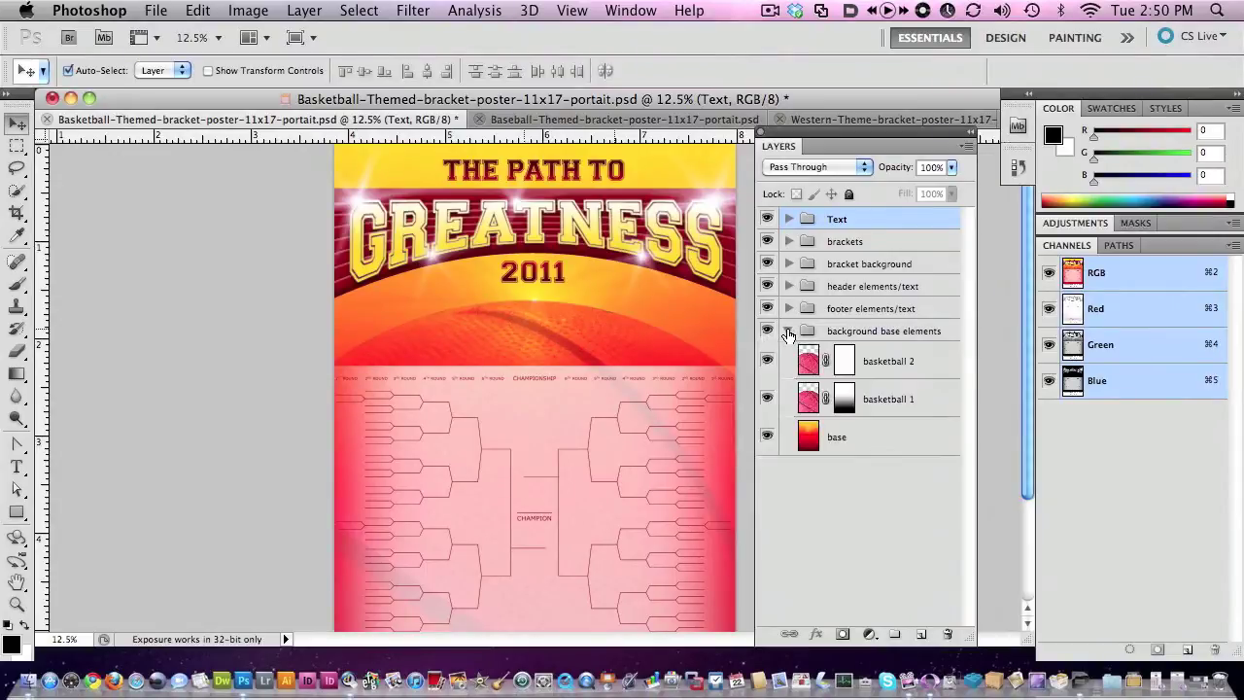
left_click(788, 332)
left_click(790, 309)
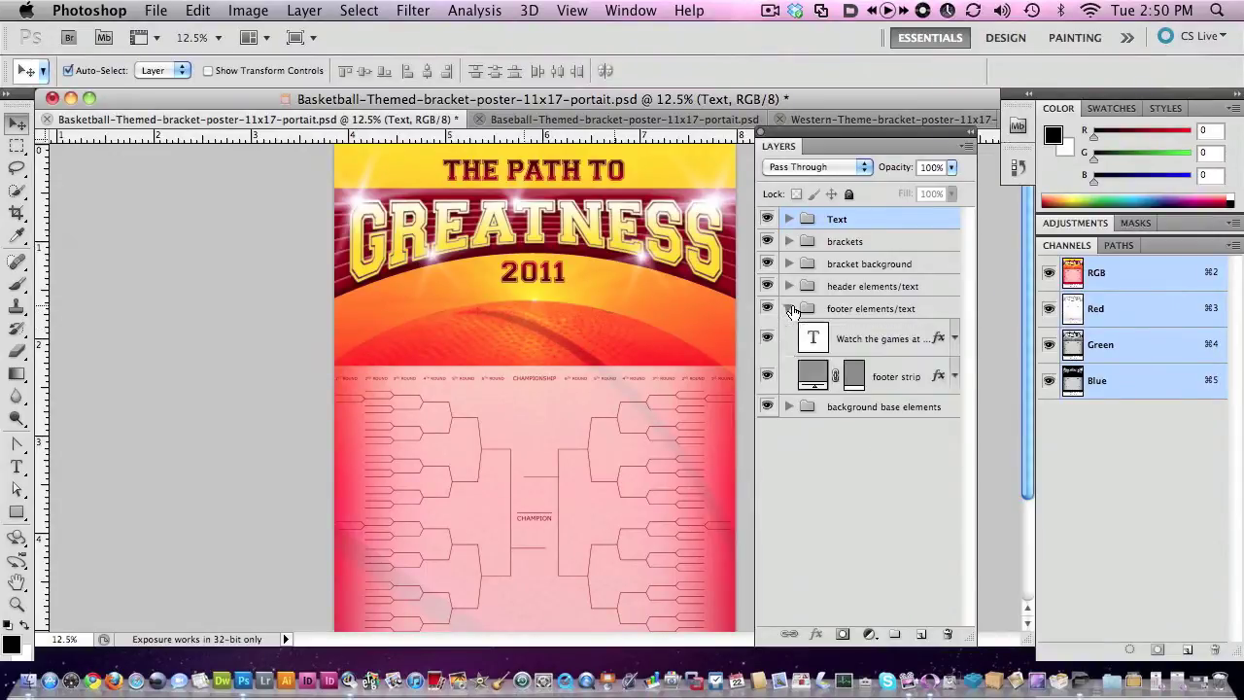
left_click_drag(1025, 328, 997, 353)
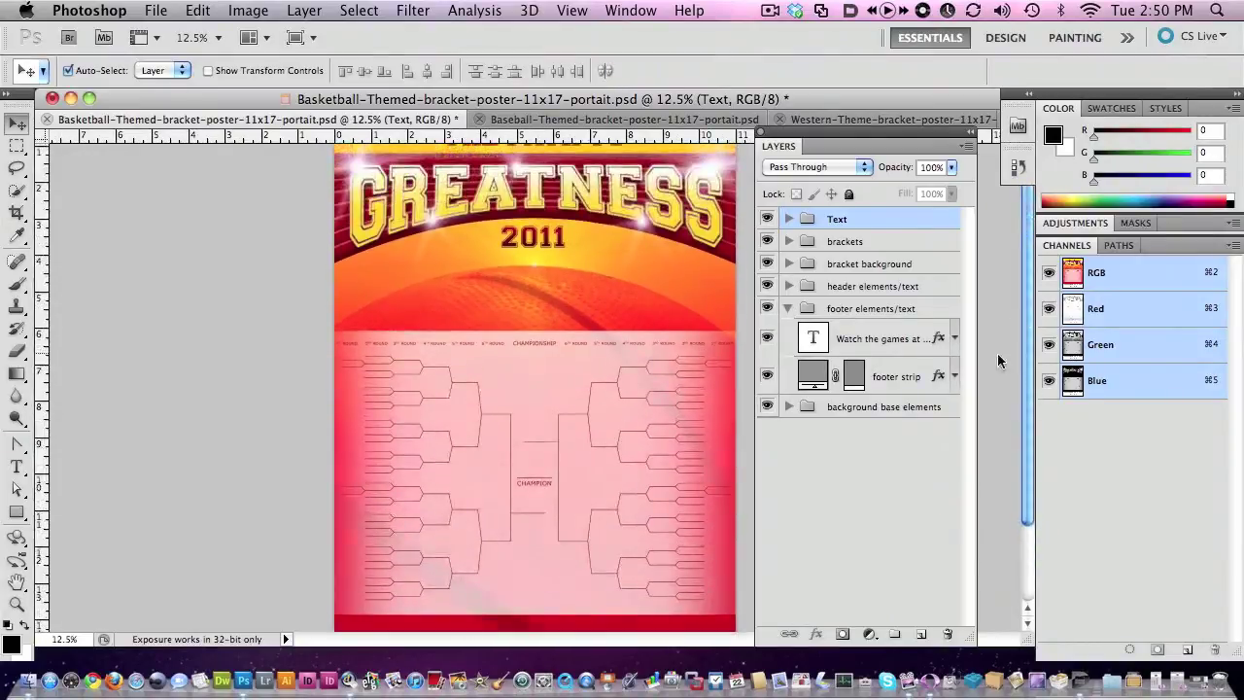
left_click(788, 309)
- Examine the header elements/text group's layers and toggle its visibility to see what it contributes to the poster
left_click(788, 285)
left_click(767, 286)
left_click(767, 286)
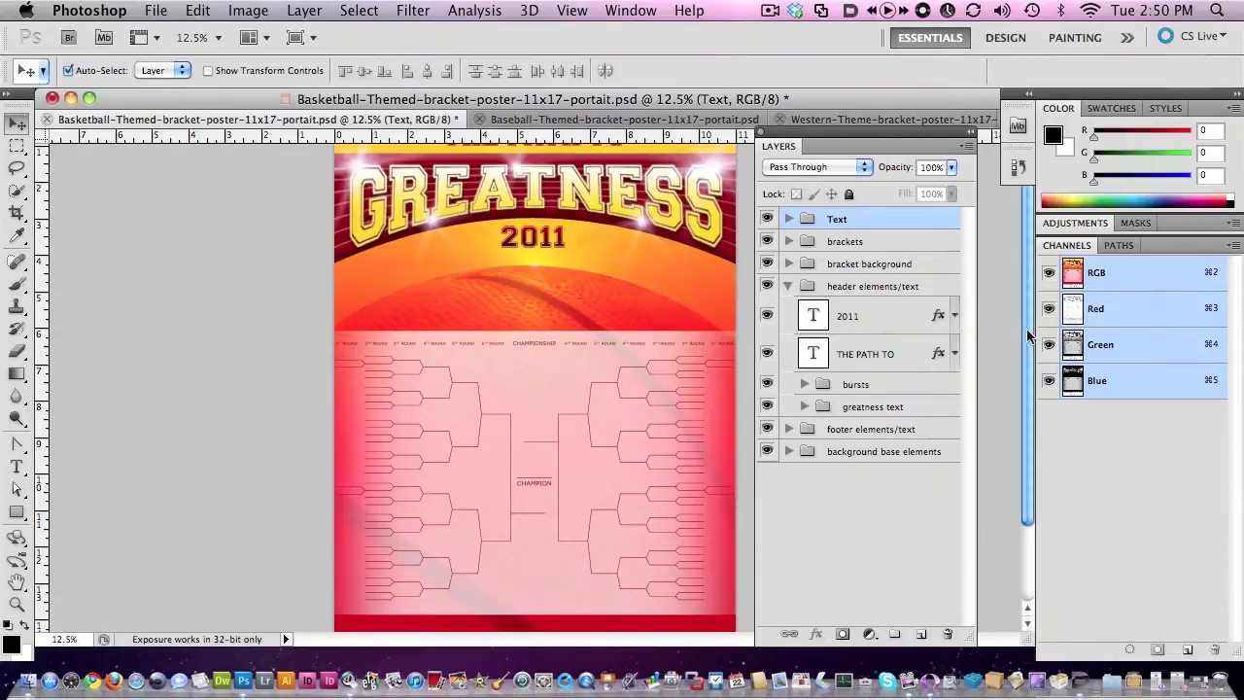
left_click_drag(1029, 336, 1030, 290)
left_click(767, 285)
left_click(767, 286)
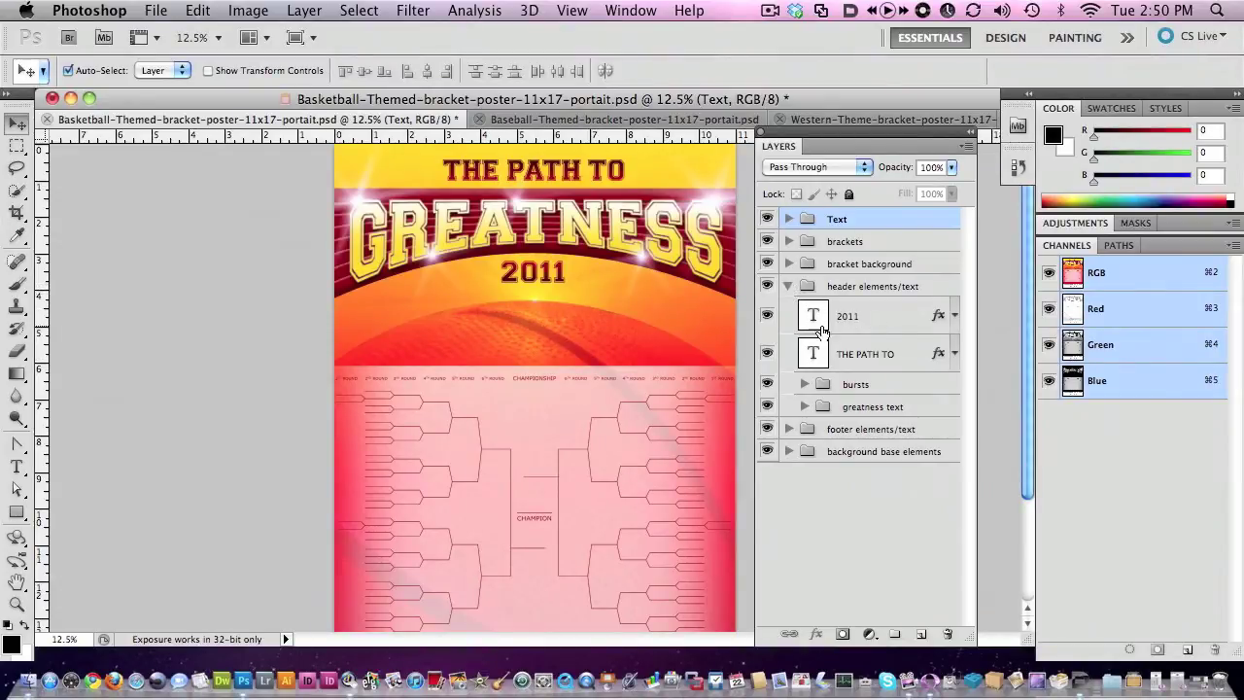
left_click(788, 286)
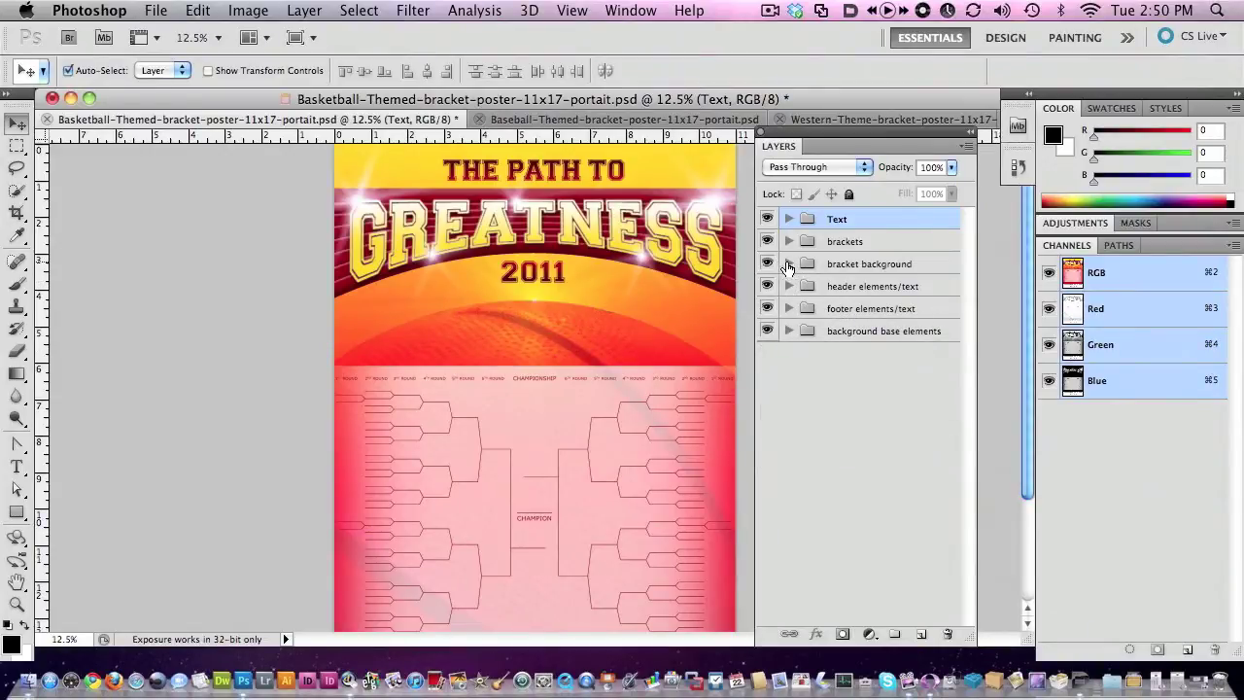
- Check the bracket background group's contents and its effect on the poster by toggling its visibility
left_click(788, 264)
left_click(788, 264)
left_click(767, 264)
left_click(767, 264)
- Preview the 32 heavy and 16 heavy brackets one at a time, then show only the 68 heavy bracket
left_click(788, 242)
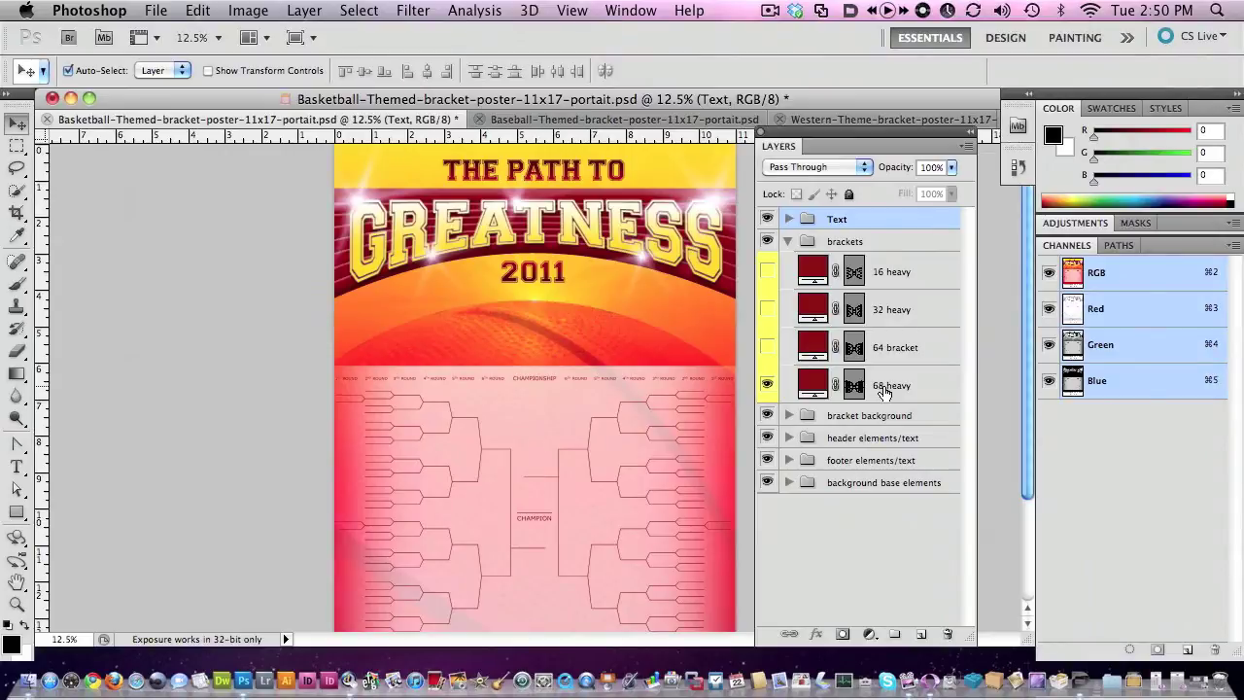
left_click(767, 385)
left_click(767, 309)
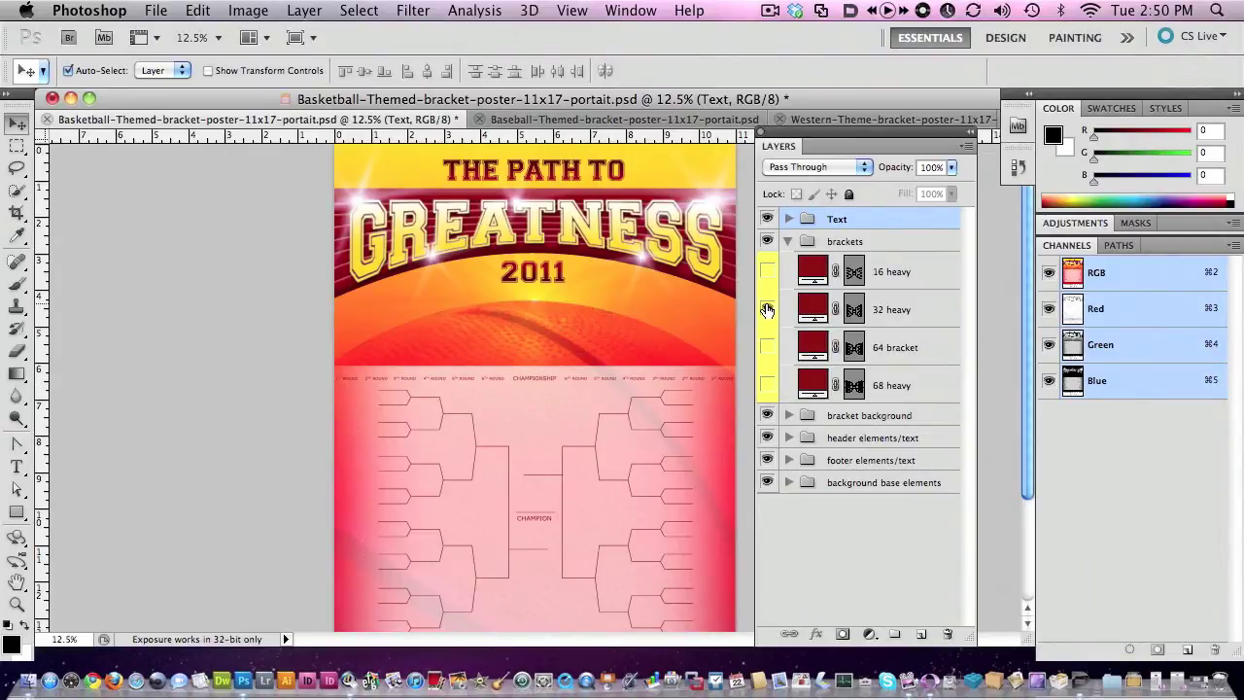
left_click(767, 309)
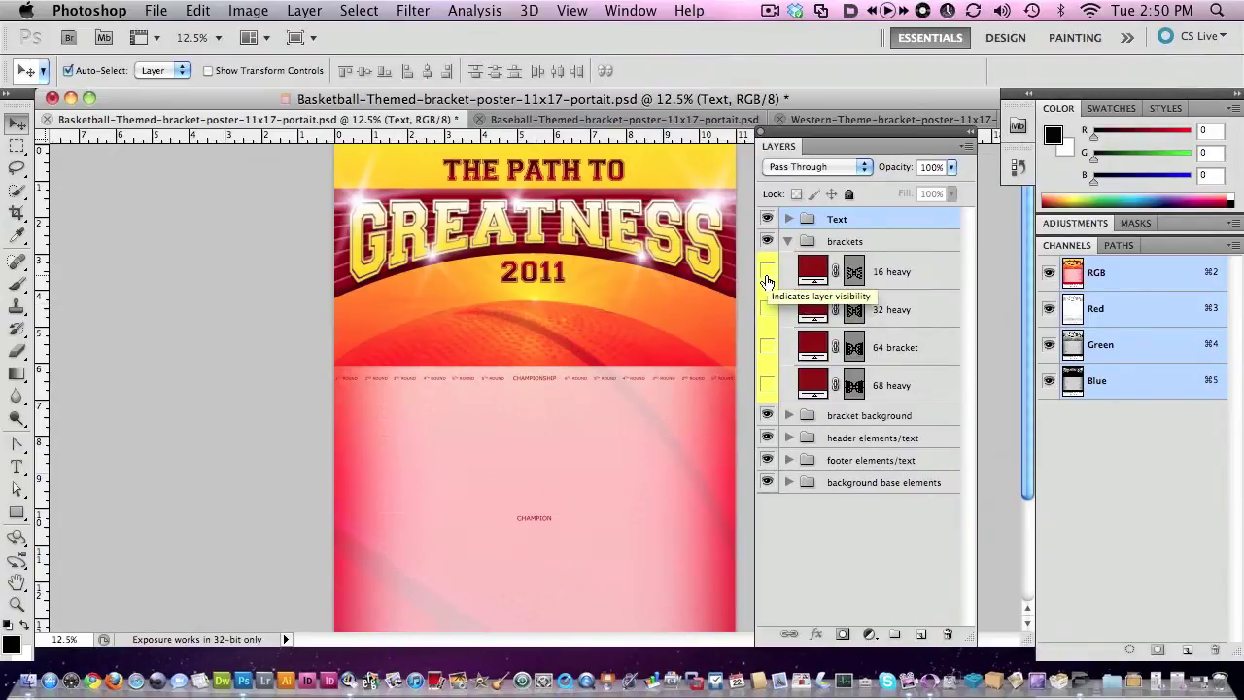
left_click(767, 271)
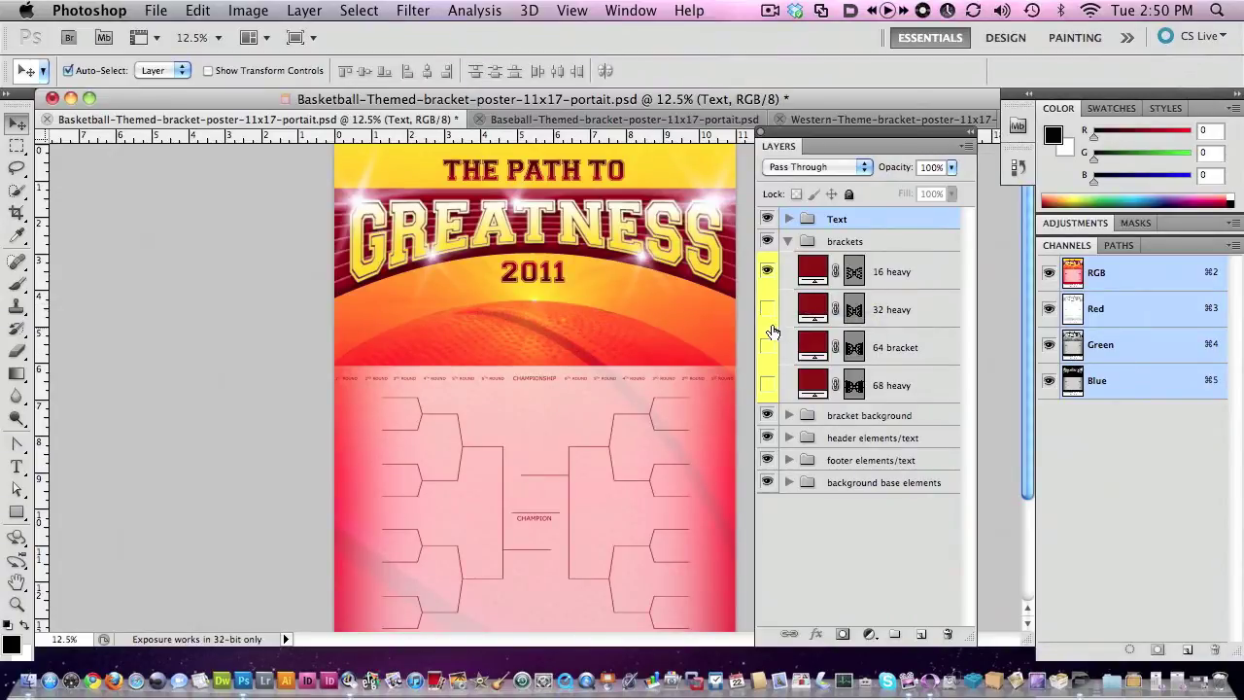
left_click(767, 272)
left_click(767, 272)
left_click(767, 272)
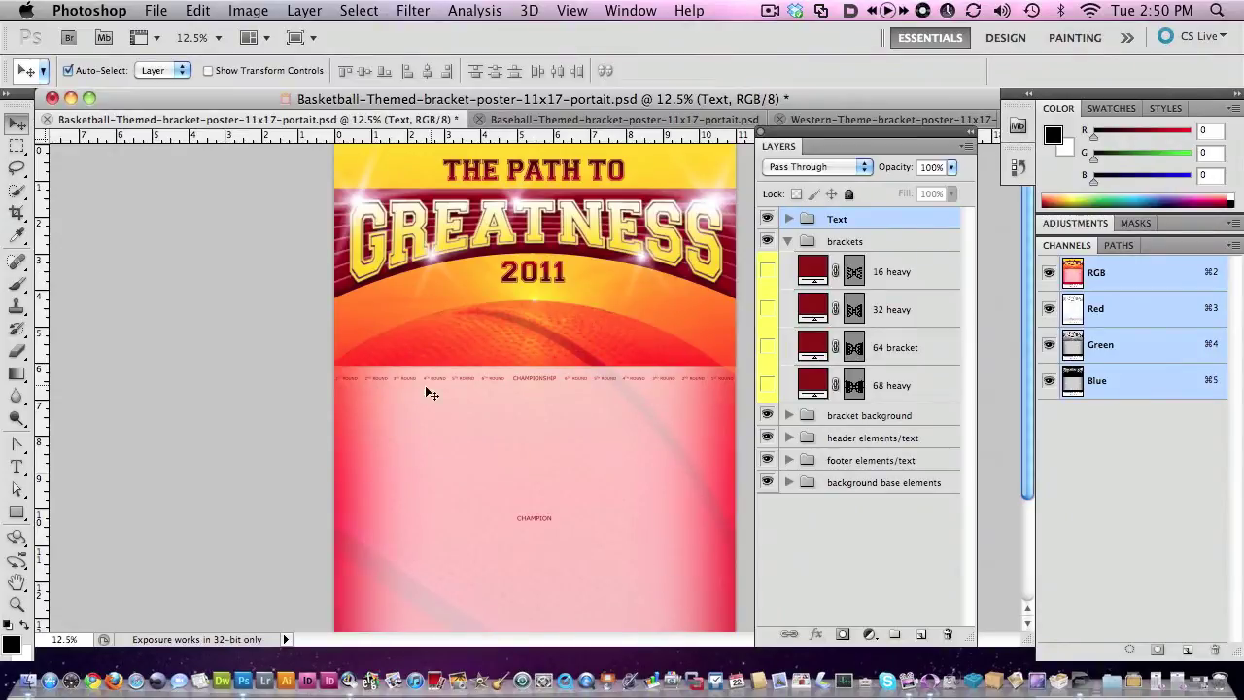
left_click(767, 385)
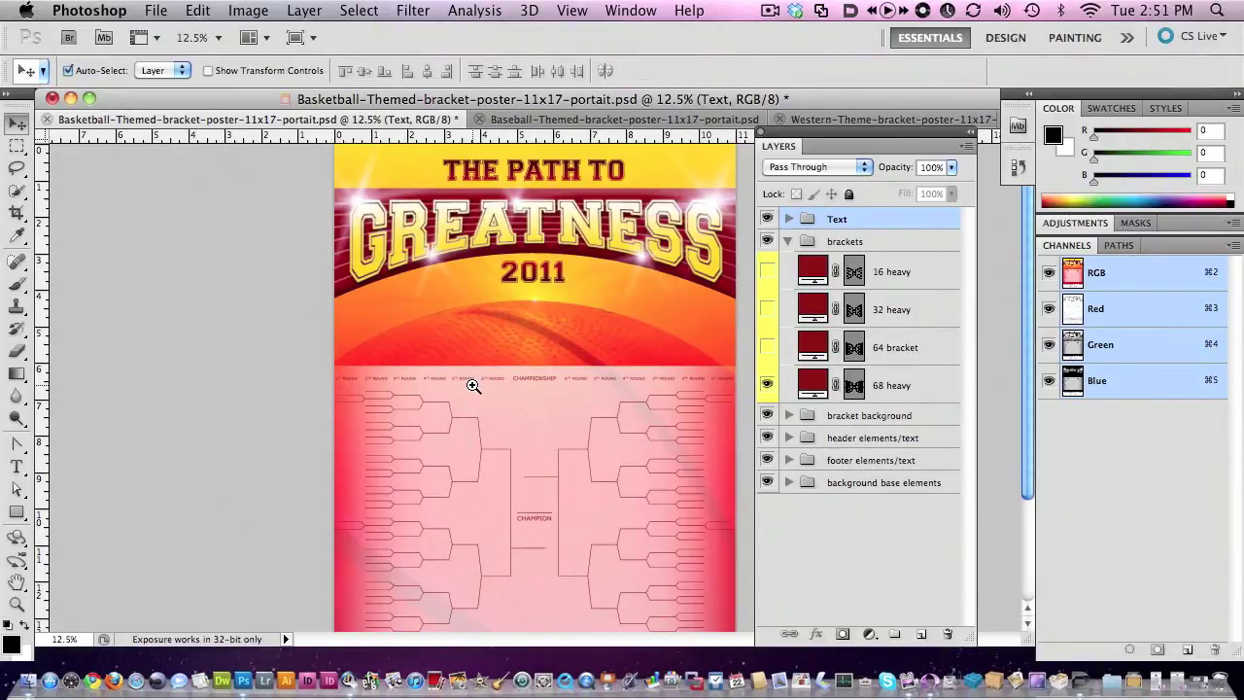
- Change the 6TH ROUND heading just left of CHAMPIONSHIP to read "Final Four"
left_click(491, 379)
left_click(461, 379)
left_click(438, 373)
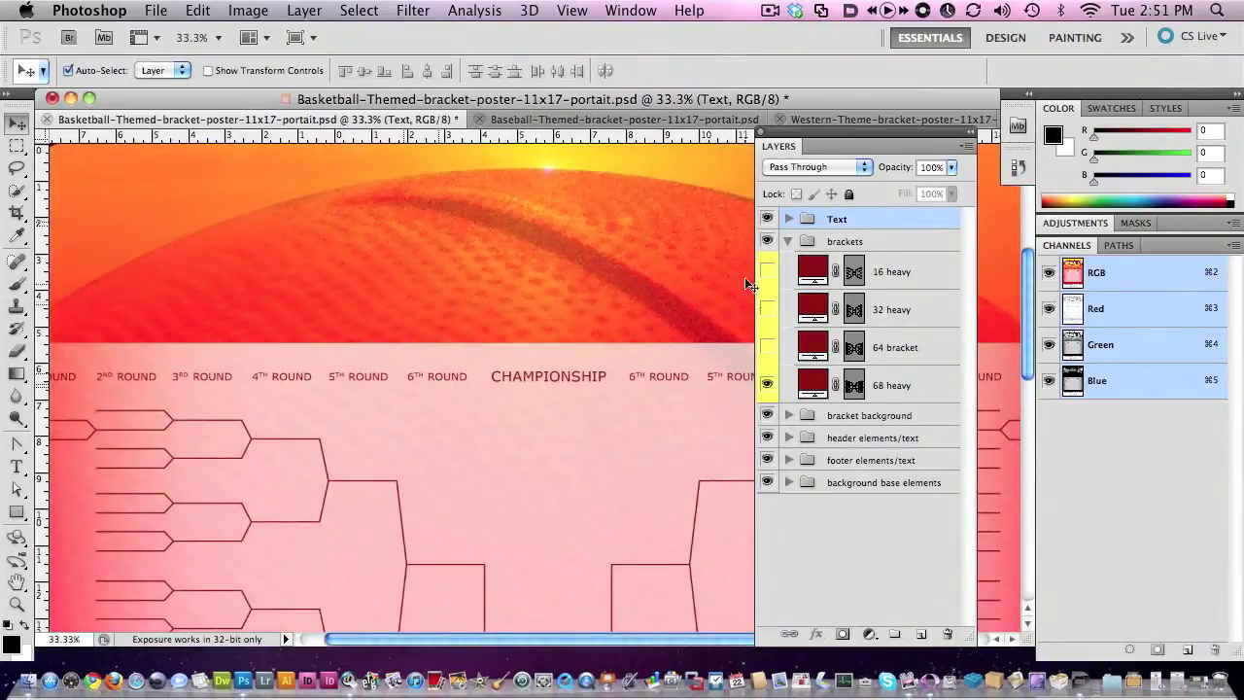
left_click(788, 241)
left_click(788, 218)
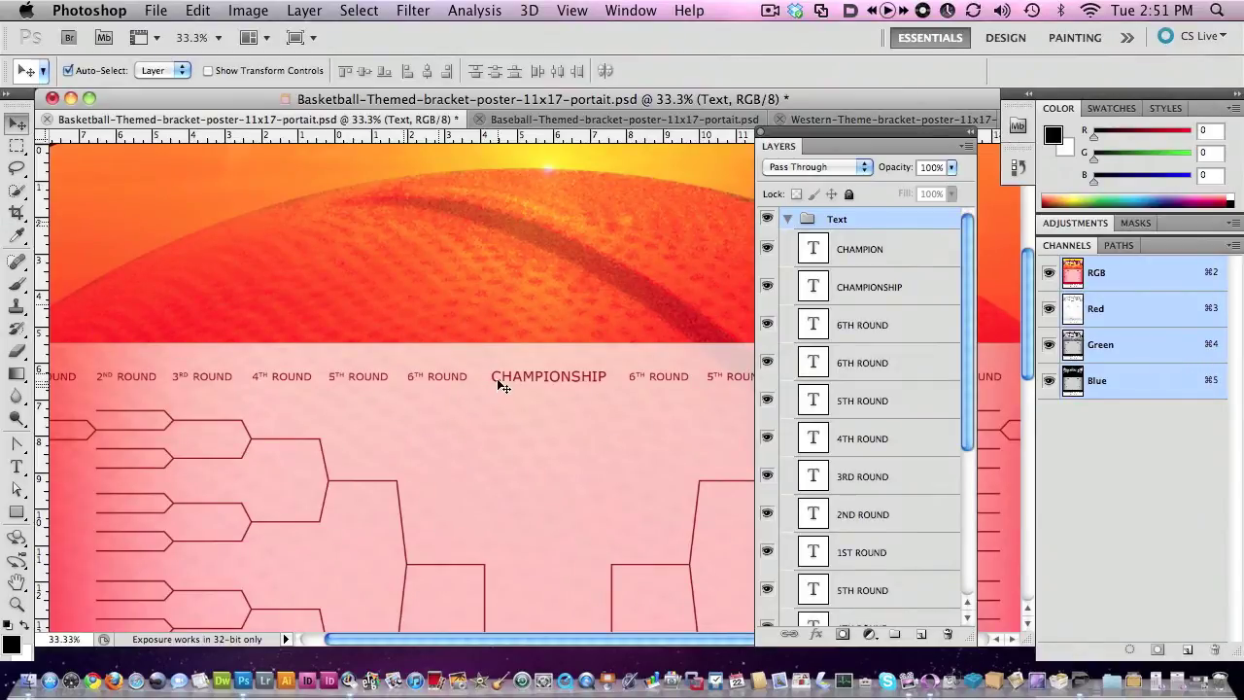
left_click(409, 375)
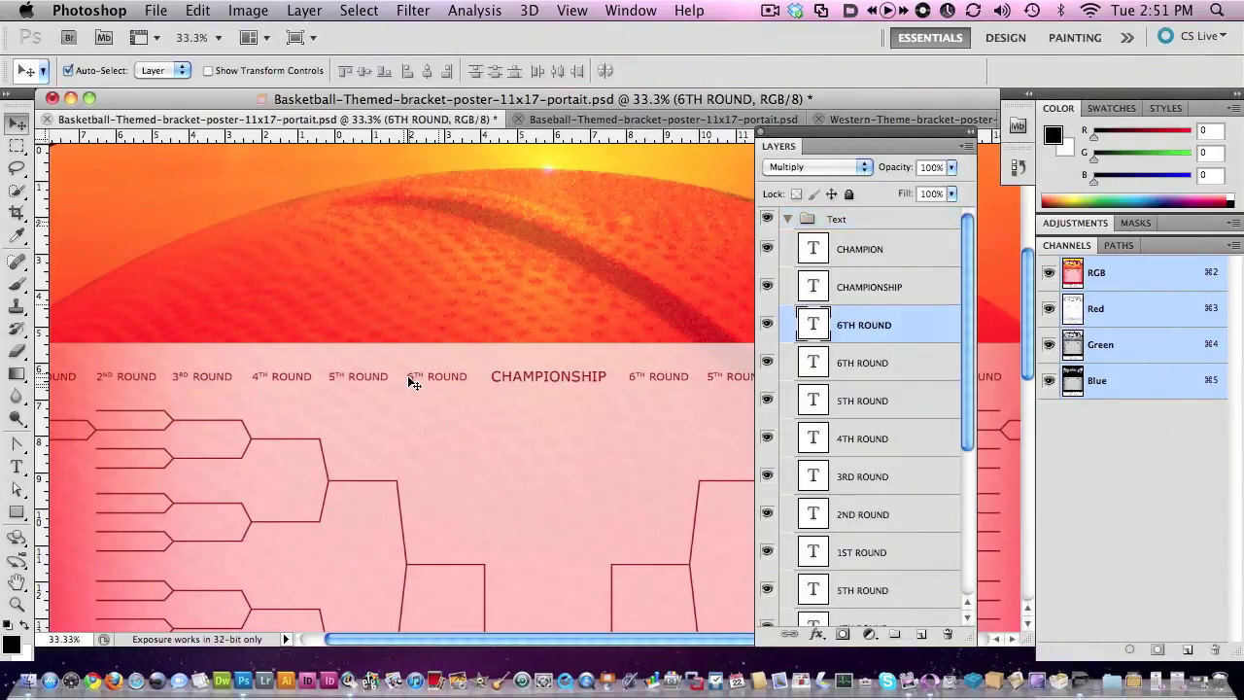
double_click(811, 323)
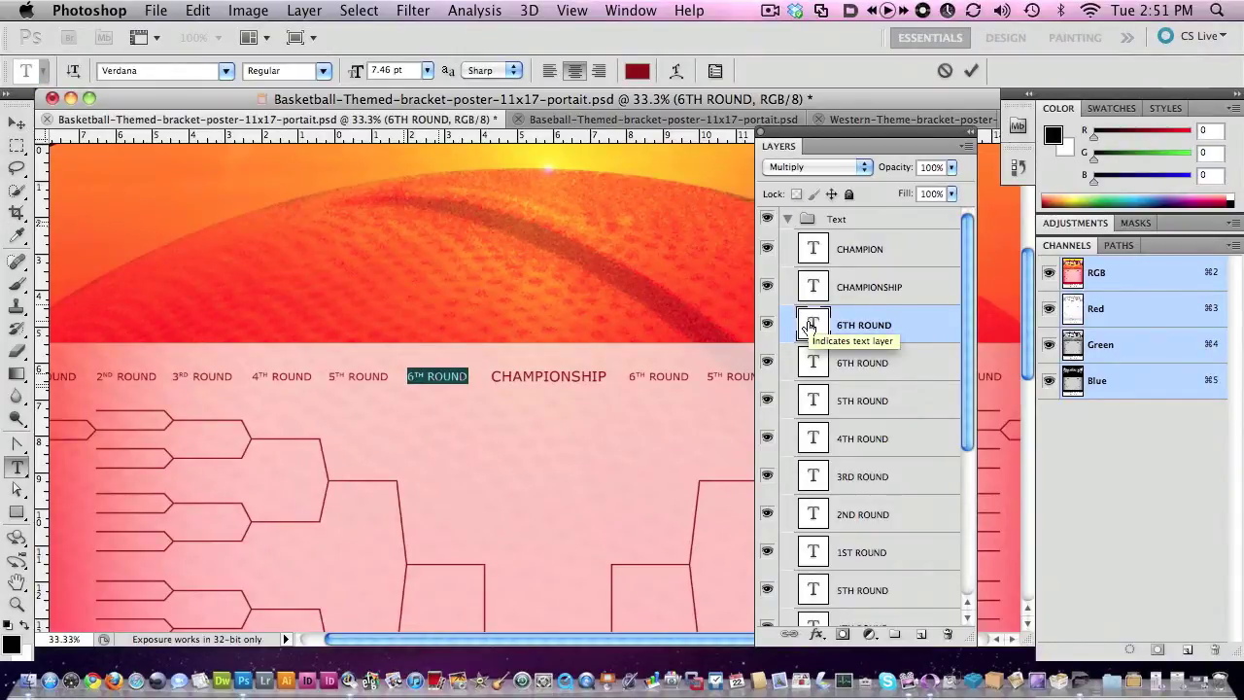
type("Final Four")
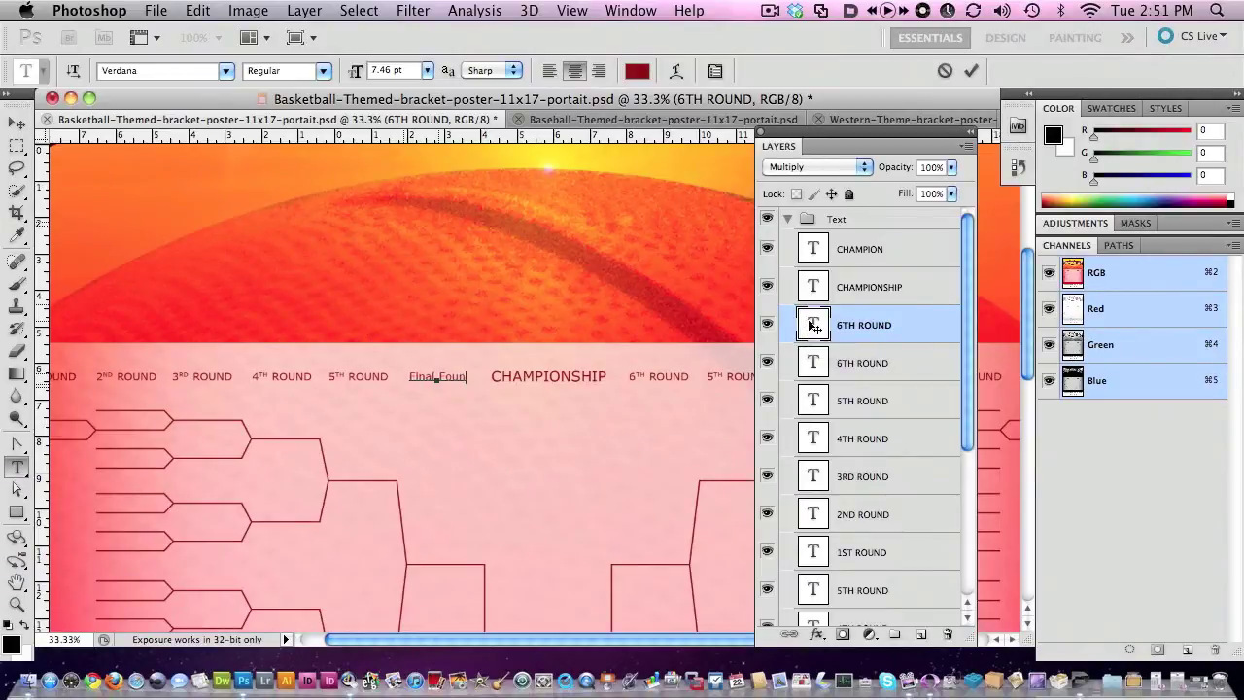
key("BackSpace")
type("r")
left_click(16, 123)
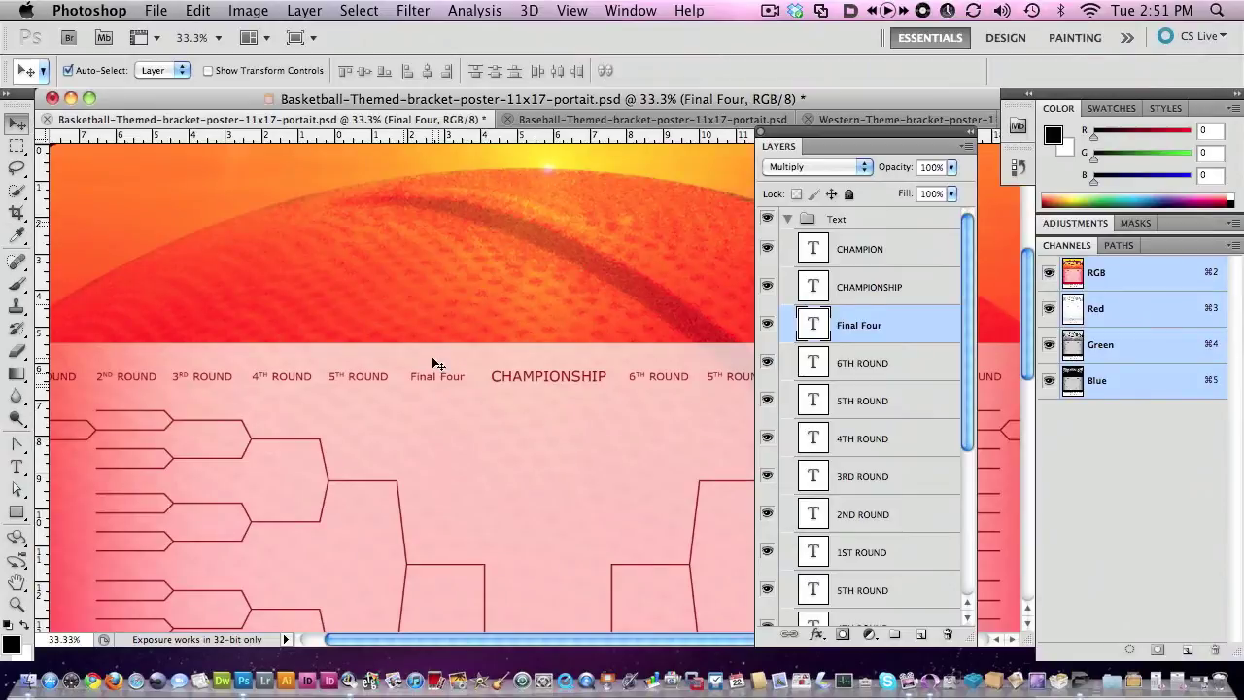
- Move the Final Four label down into the left half of the bracket and change a duplicate just below it to "Kansas"
left_click_drag(441, 389, 438, 552)
double_click(812, 323)
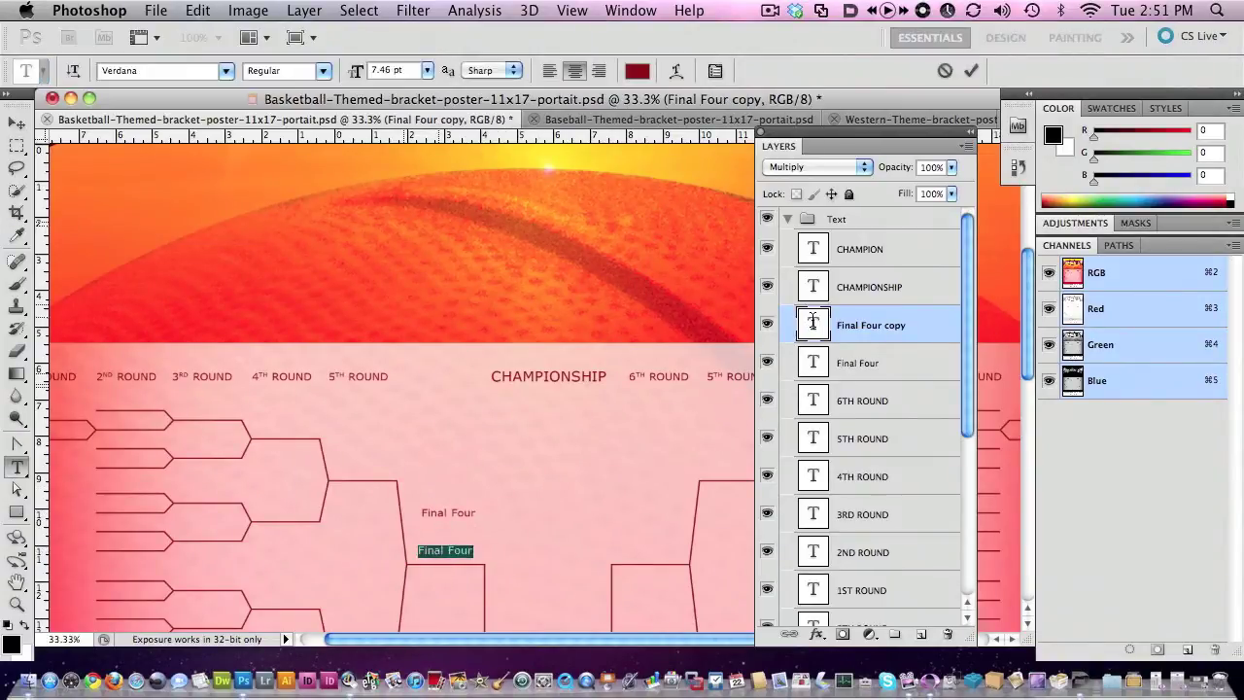
key("BackSpace")
type("Kan")
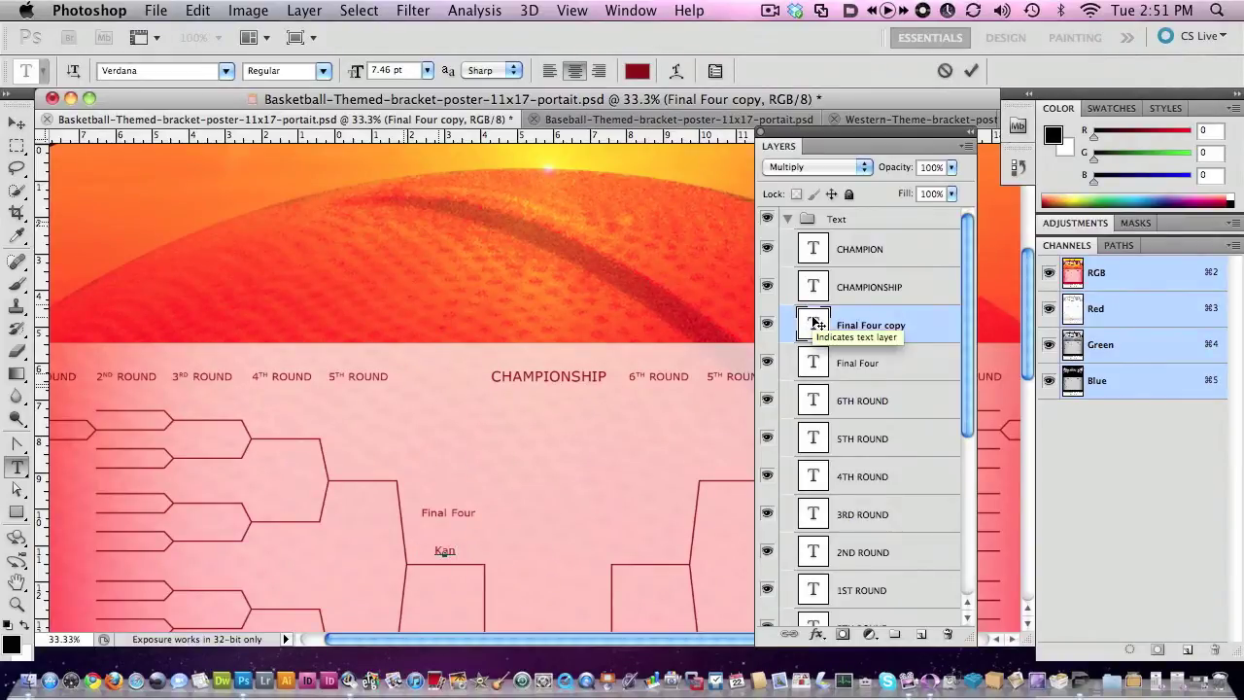
type("sas")
key("super+Return")
key("v")
- With the whole poster in view, collapse the Text group and hide the Text, brackets, bracket background and header elements/text groups
left_click(583, 467, "alt+super")
left_click(560, 458, "alt+super")
left_click(602, 444, "alt+super")
left_click(641, 438, "alt+super")
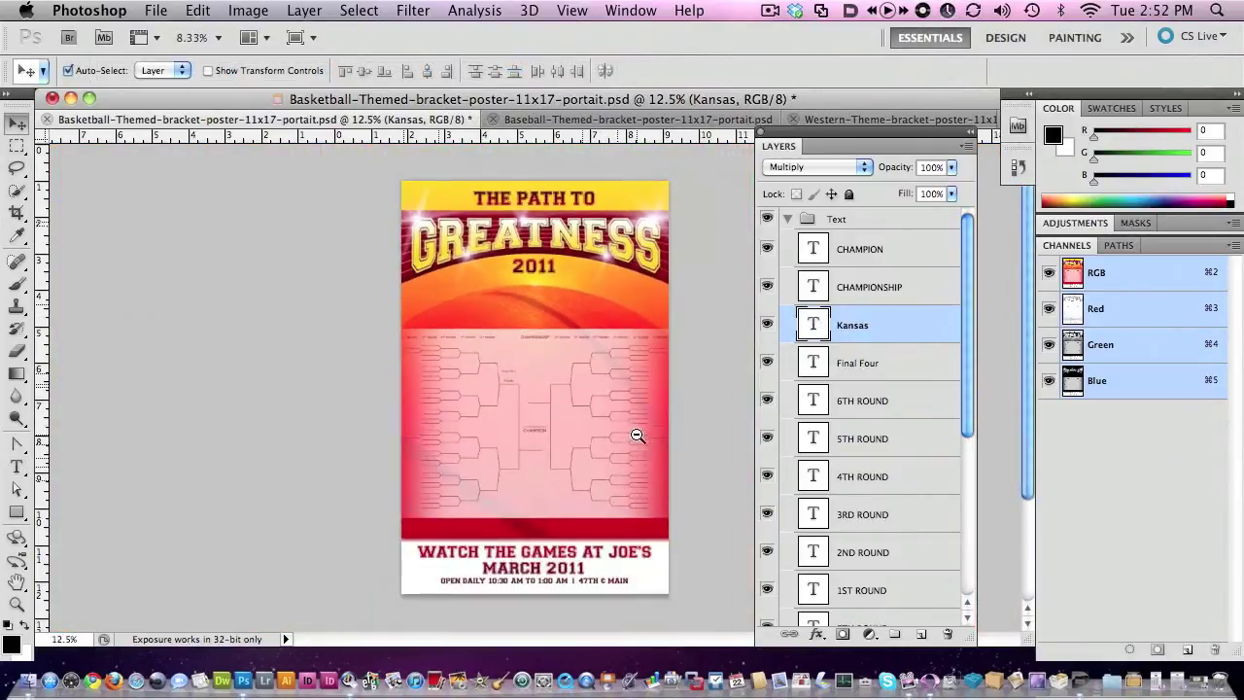
left_click(638, 436, "alt+super")
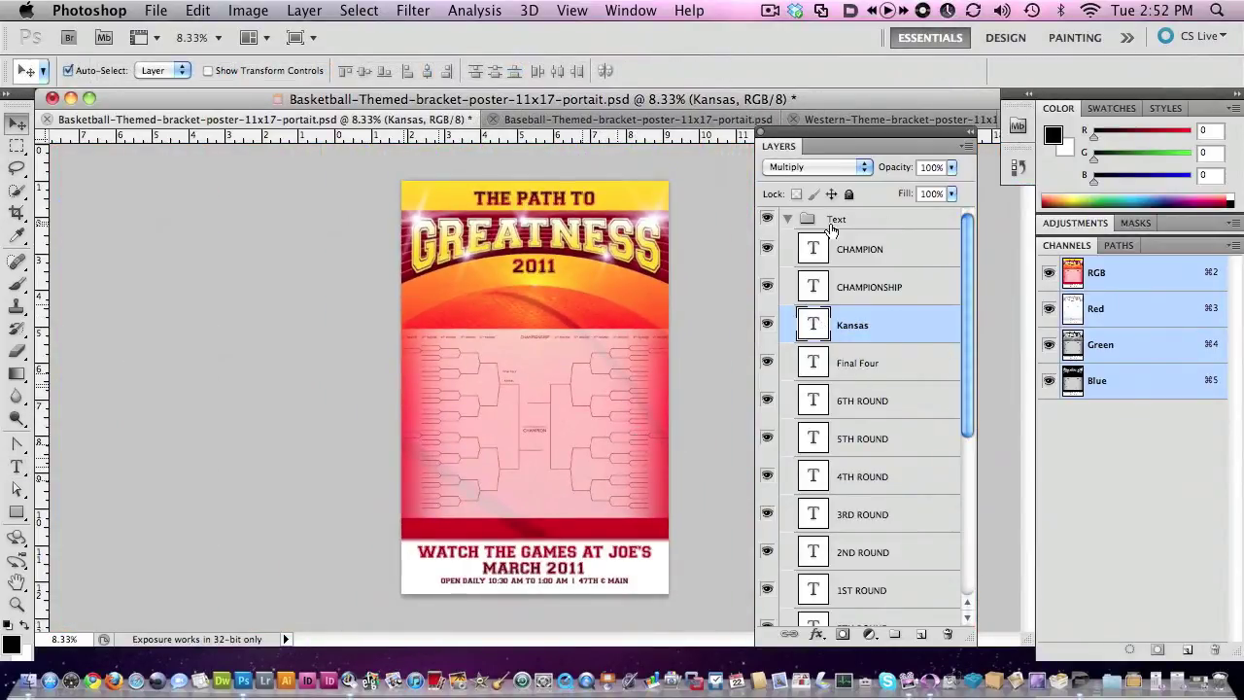
left_click(788, 220)
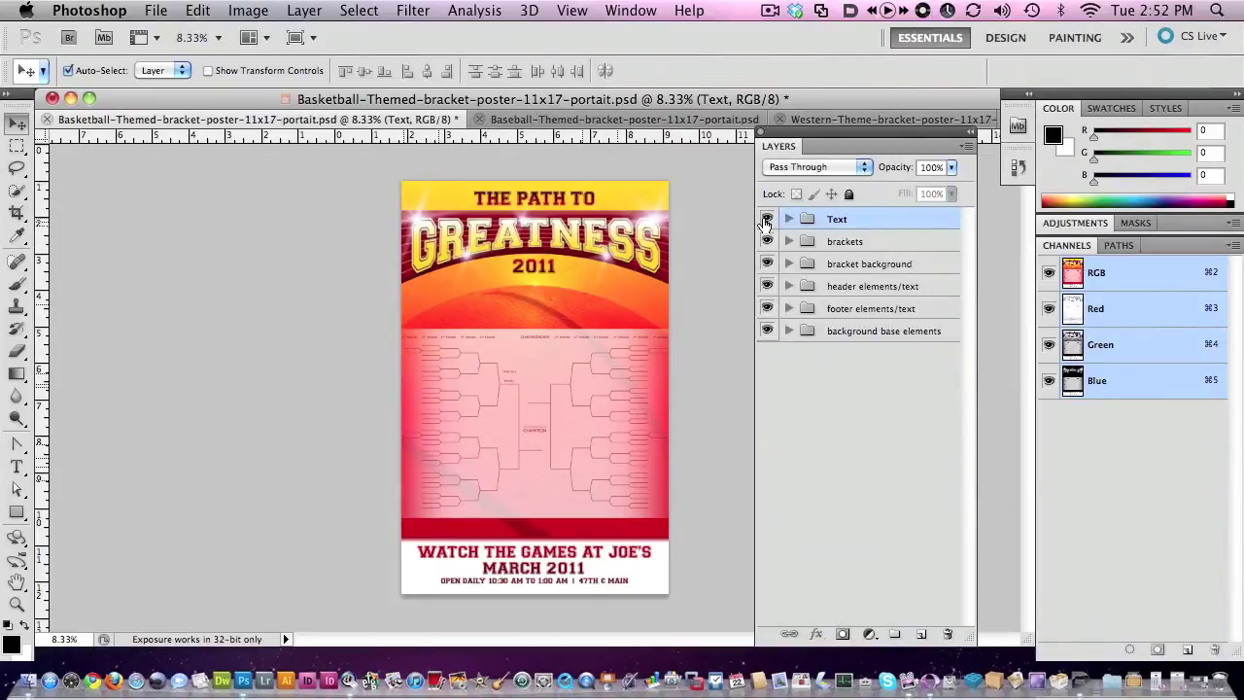
left_click(767, 220)
left_click(767, 241)
left_click(767, 263)
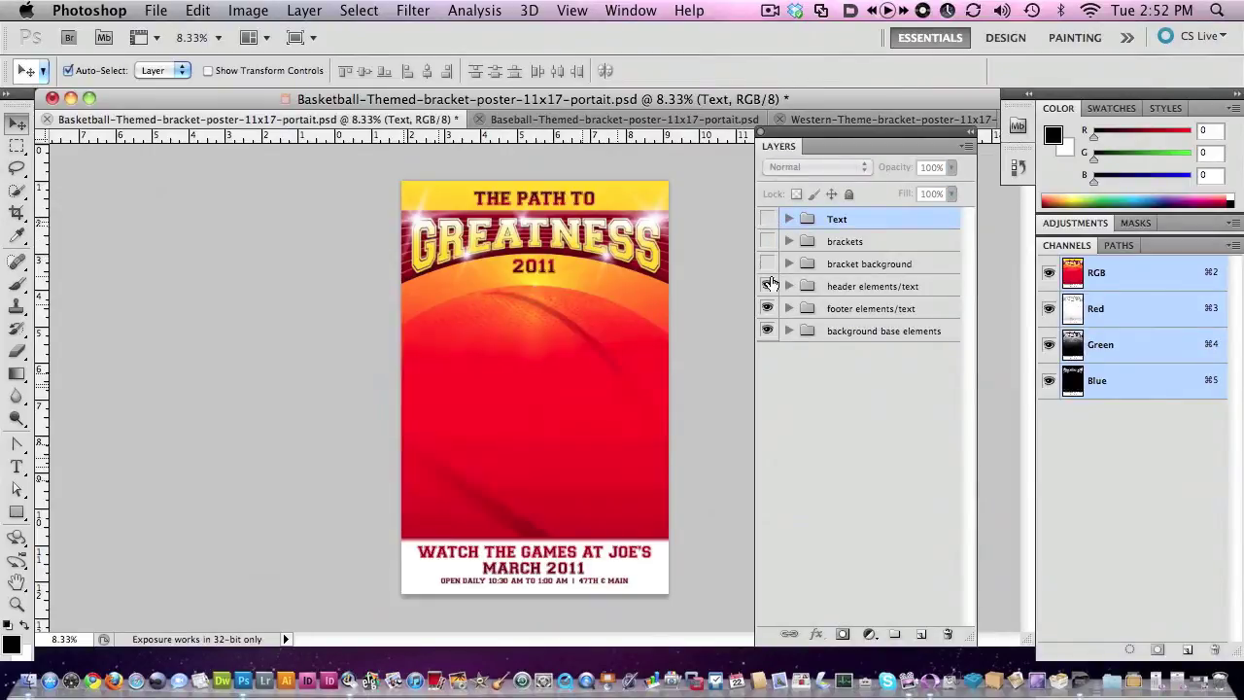
left_click(766, 286)
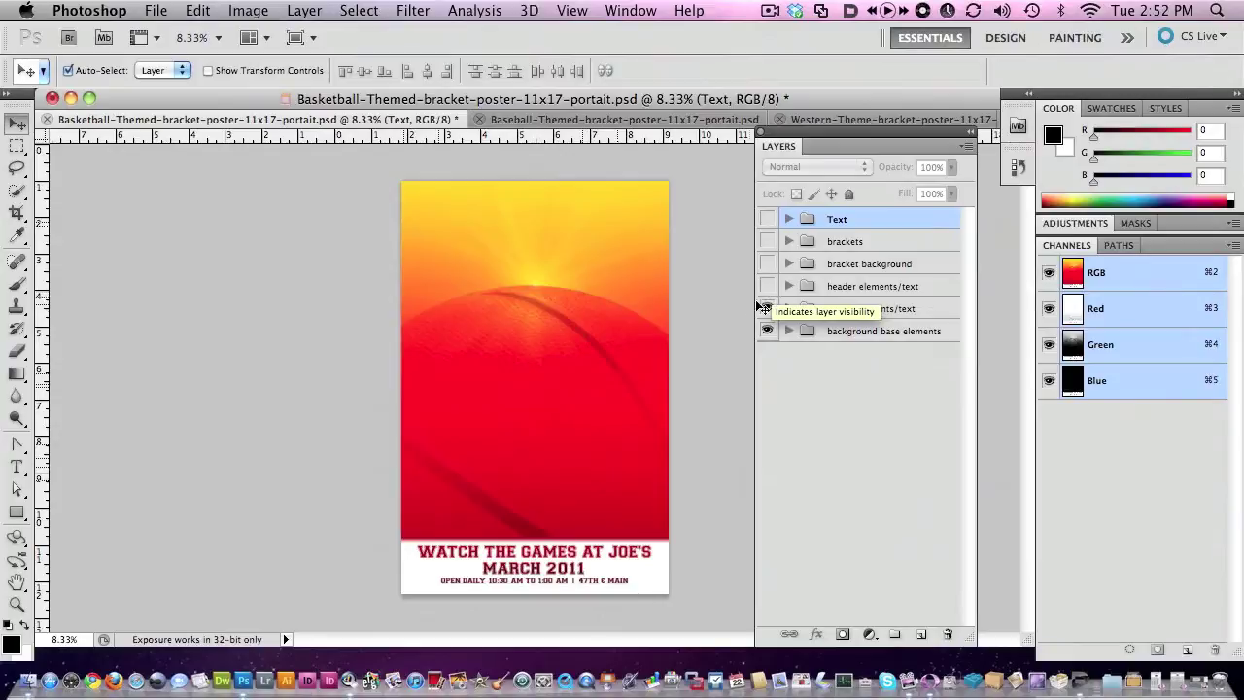
- Expand the footer elements/text group, check the footer and background base elements by toggling their visibility, and leave the footer group hidden
left_click(767, 308)
left_click(766, 308)
left_click(788, 308)
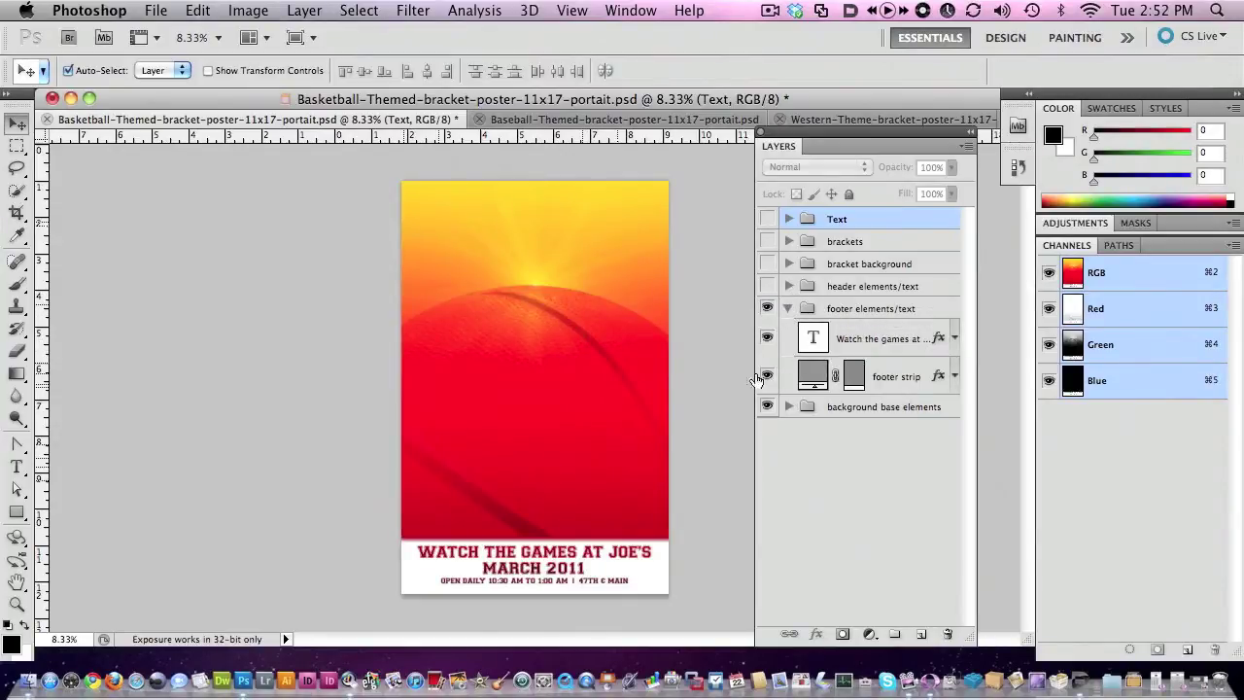
left_click(767, 407)
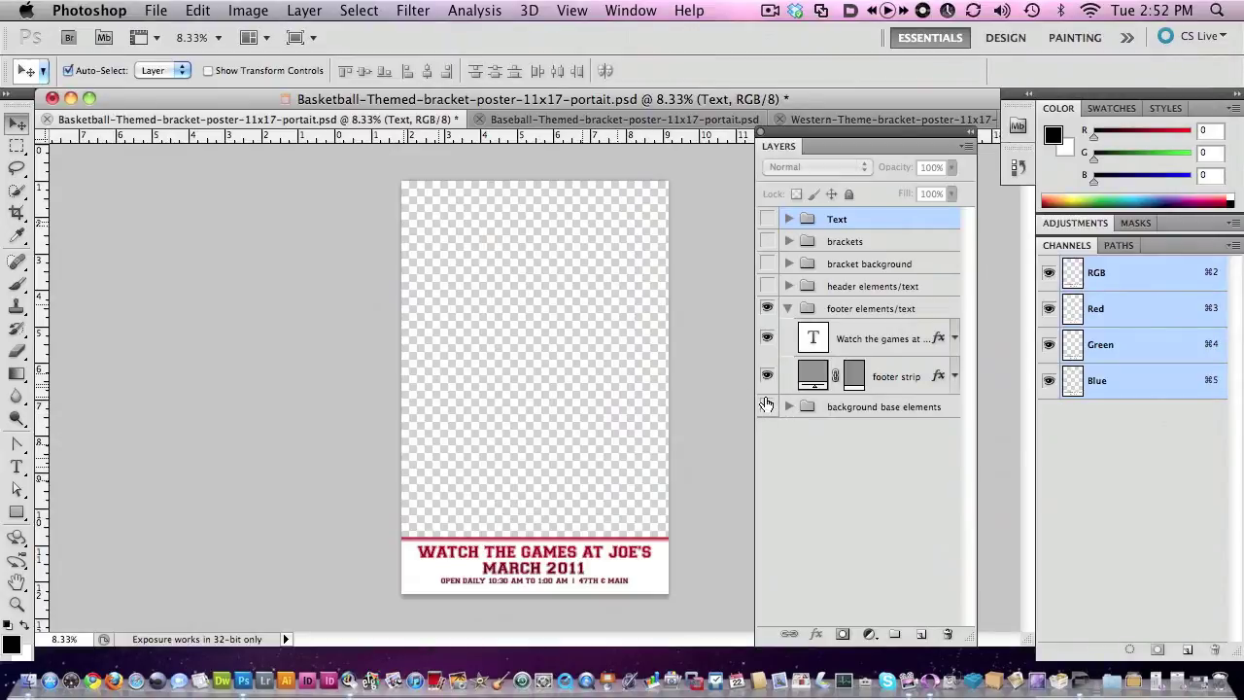
left_click(767, 406)
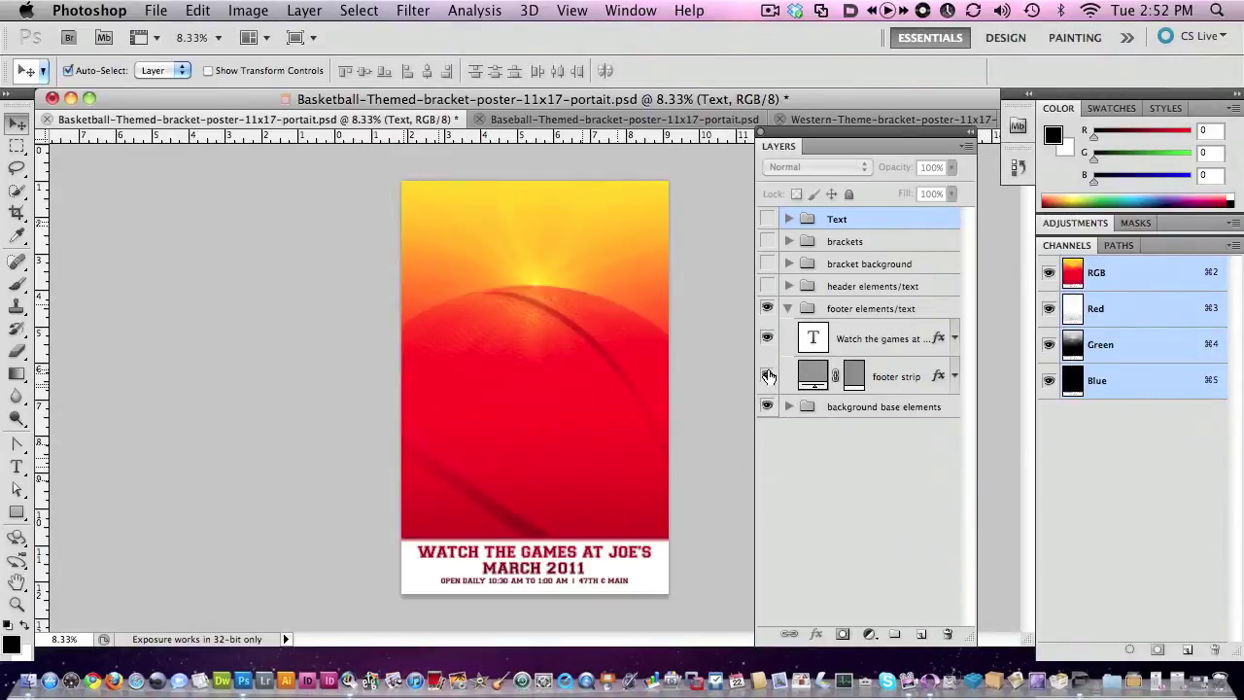
left_click(767, 308)
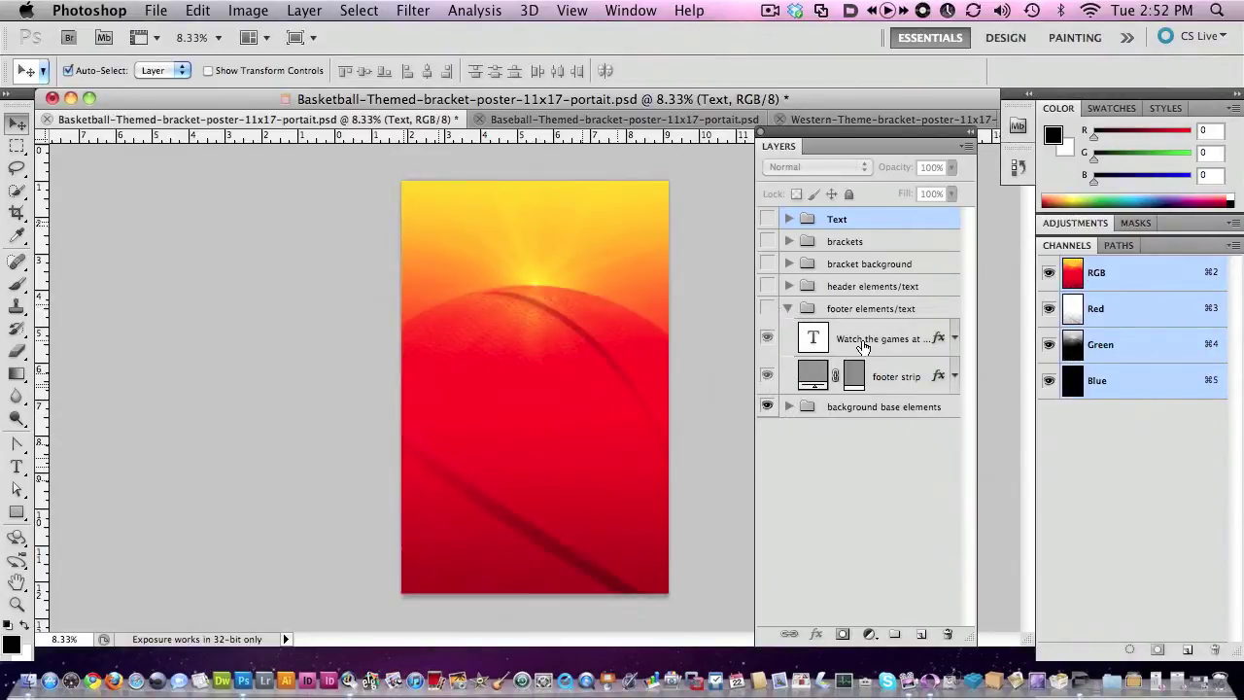
- Collapse the footer group, hide the basketball 1 layer within the background base elements group, and collapse that group
left_click(789, 308)
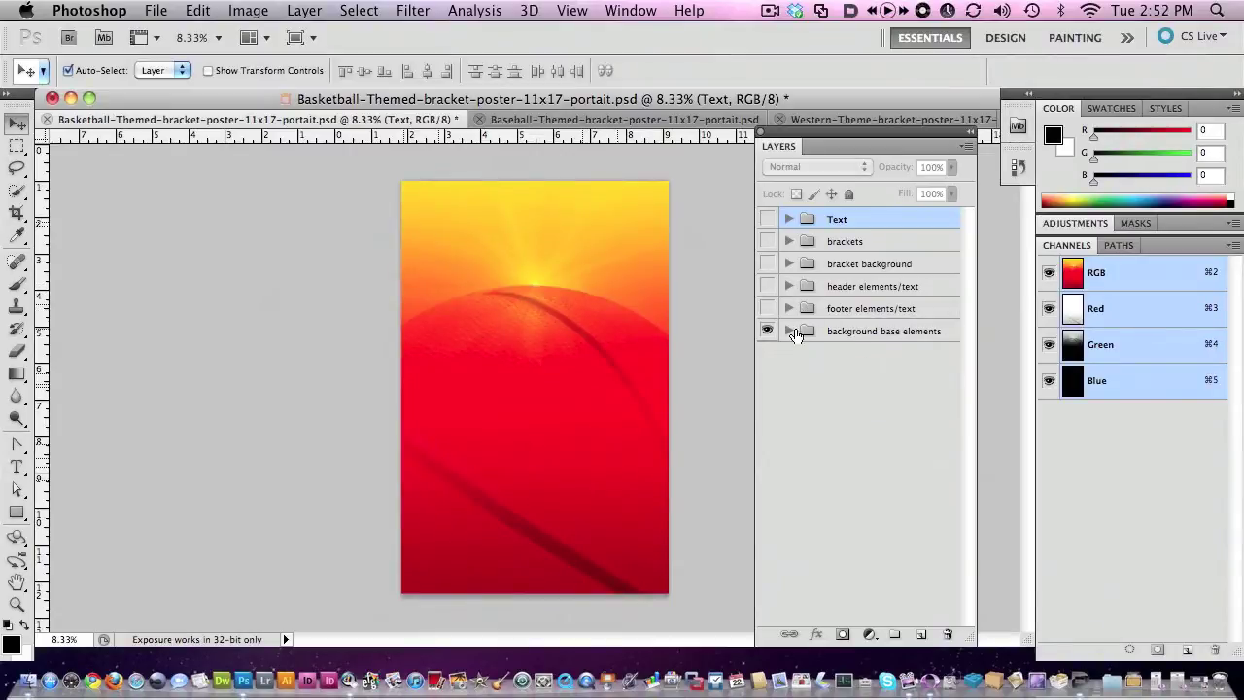
left_click(788, 331)
left_click(766, 399)
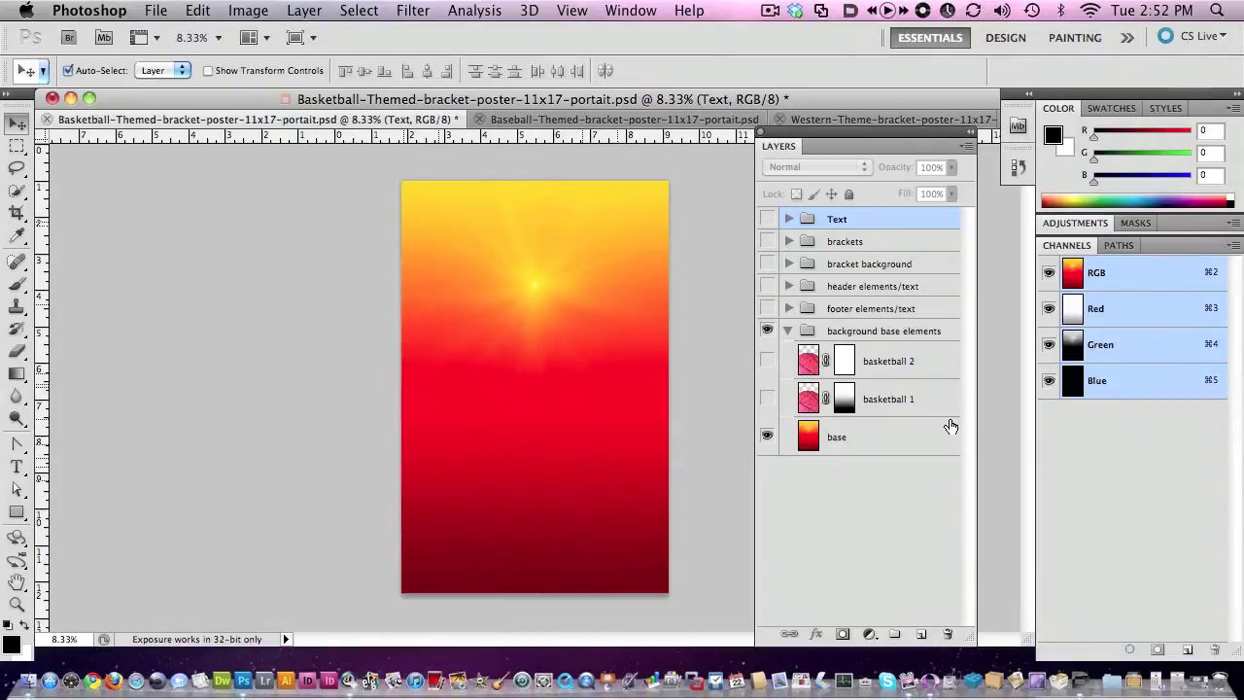
left_click(787, 332)
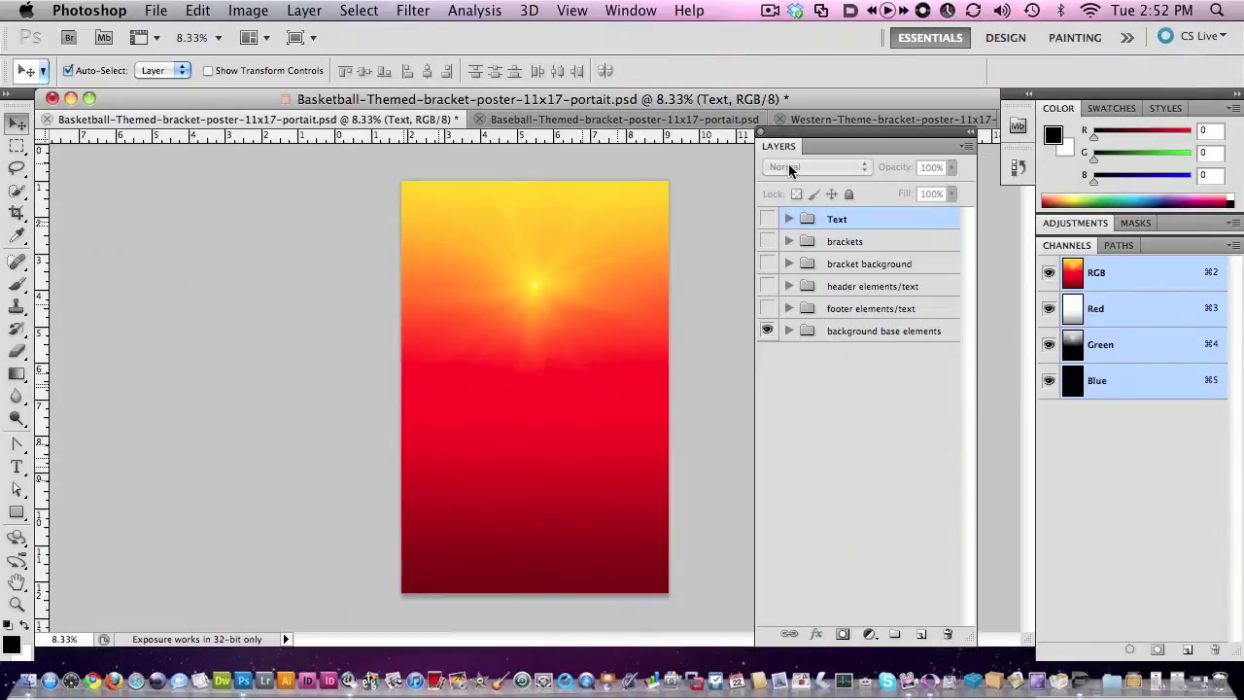
- In the baseball-themed poster, isolate the Layer 0 copy 4 baseball image by hiding the base layer and all other groups
left_click(556, 120)
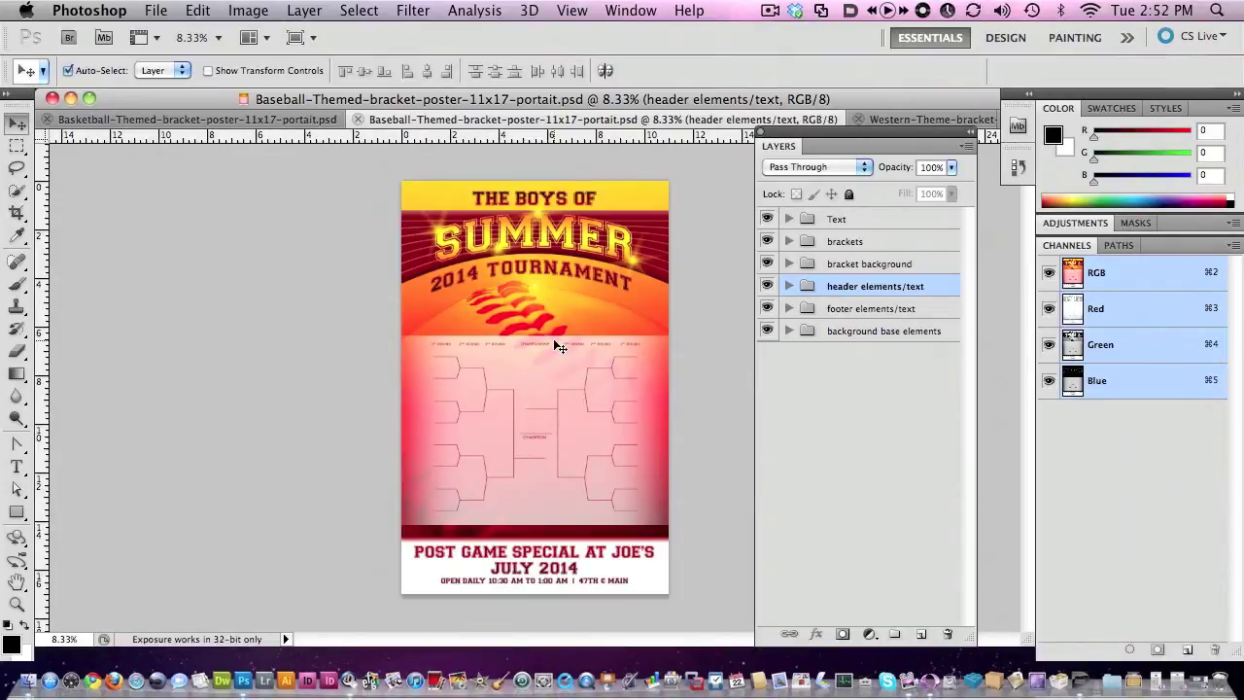
left_click(788, 331)
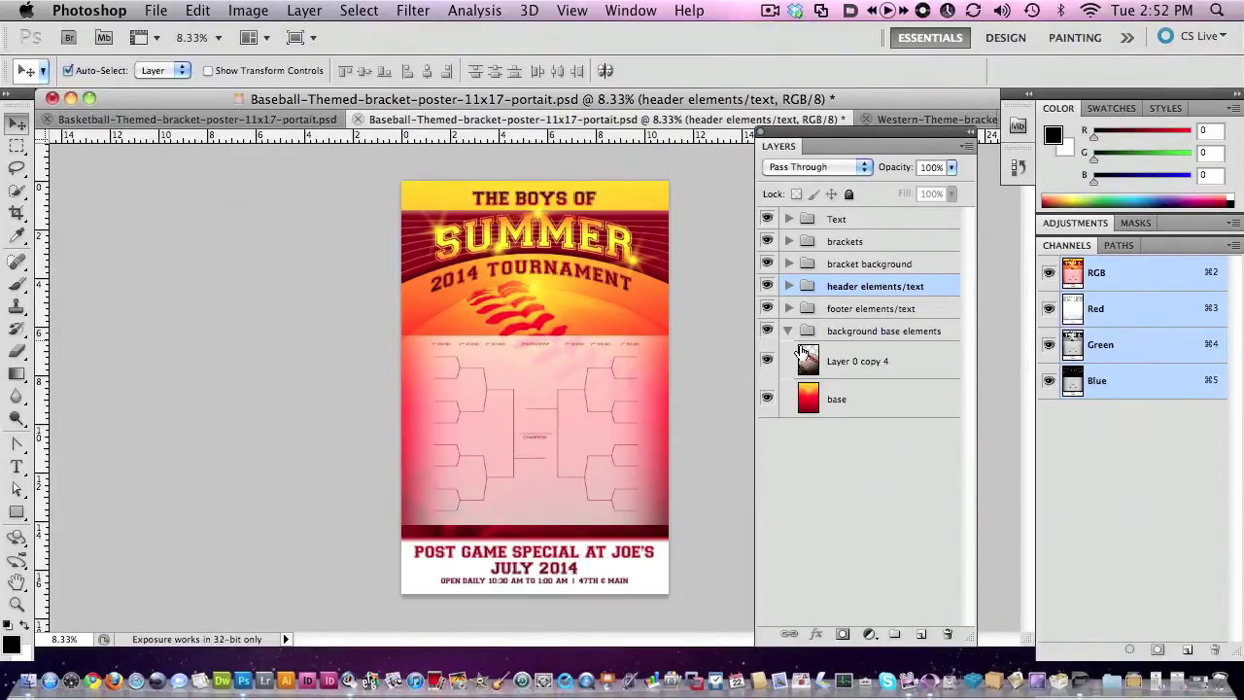
left_click(807, 361)
left_click_drag(766, 331, 761, 209)
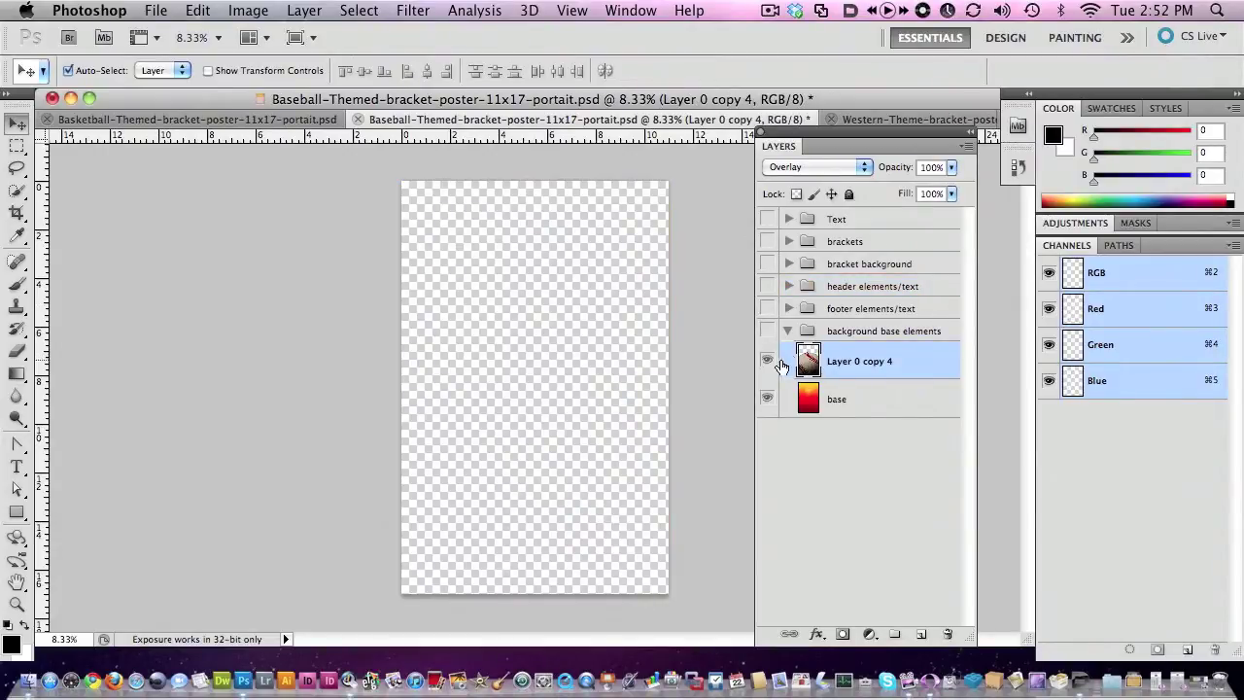
left_click(766, 331)
left_click(767, 396)
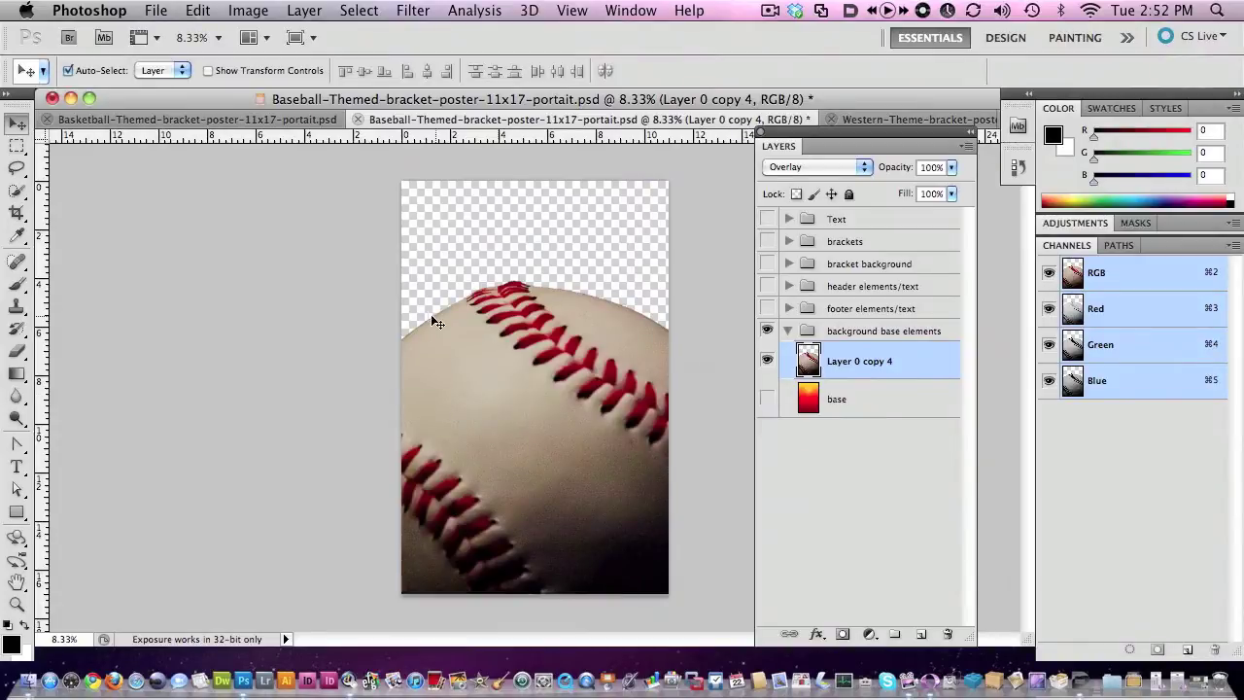
- Examine the baseball's stitching up close, and turn the base layer and all the hidden groups back on
left_click(521, 299, "super")
left_click(520, 282, "super")
left_click(523, 281, "super")
left_click(539, 380, "alt+super")
left_click(538, 381, "alt+super")
left_click(538, 381, "alt+super")
left_click(538, 381, "alt+super")
left_click(768, 398)
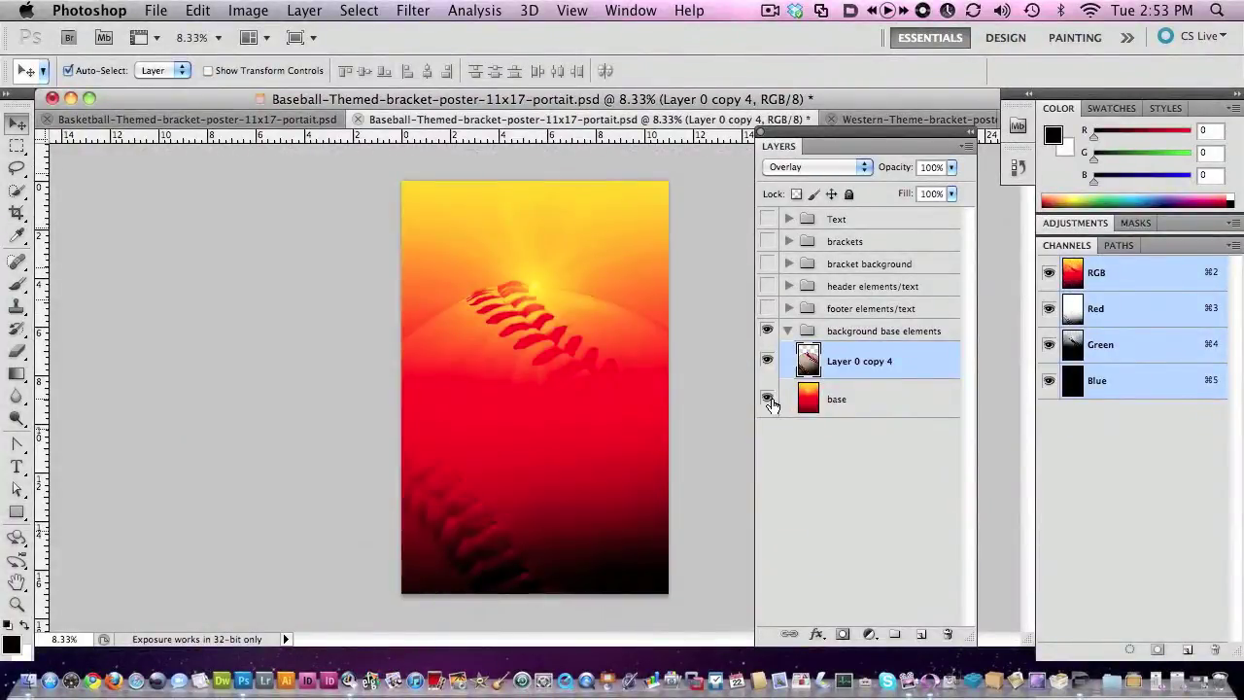
left_click_drag(767, 219, 772, 311)
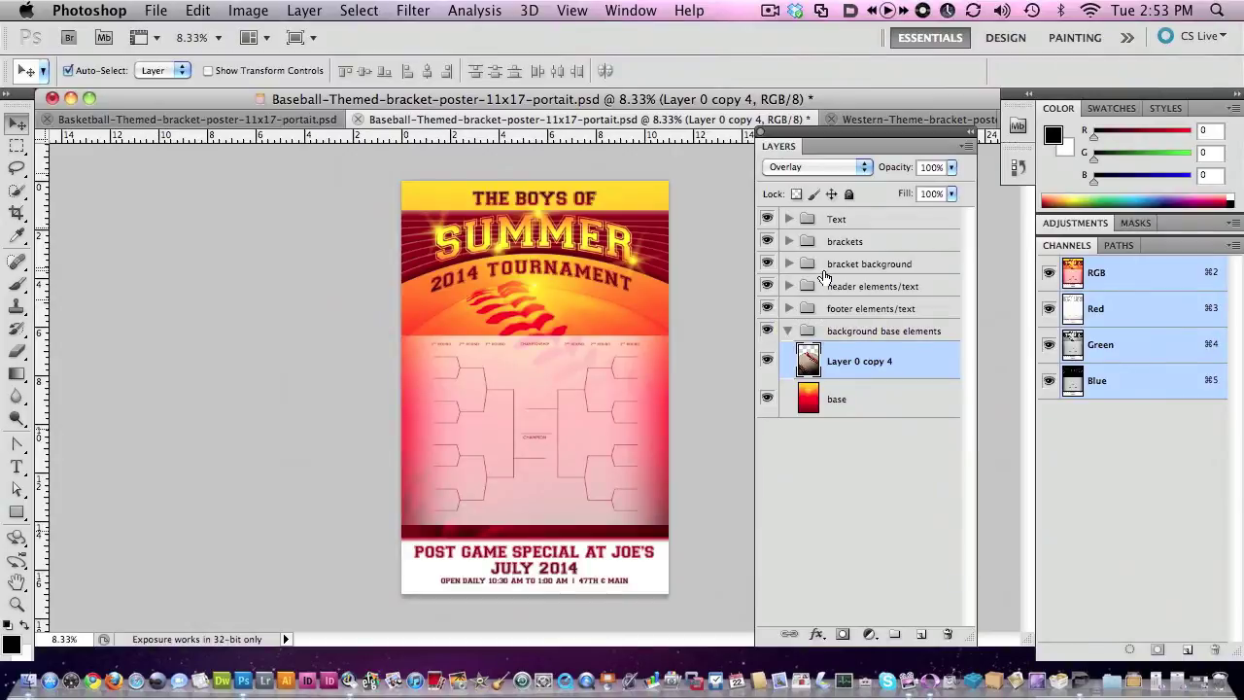
- Switch to the Western-theme landscape poster, expand the brackets group and hide the 64 bracket layer
left_click(879, 119)
left_click_drag(840, 135, 889, 131)
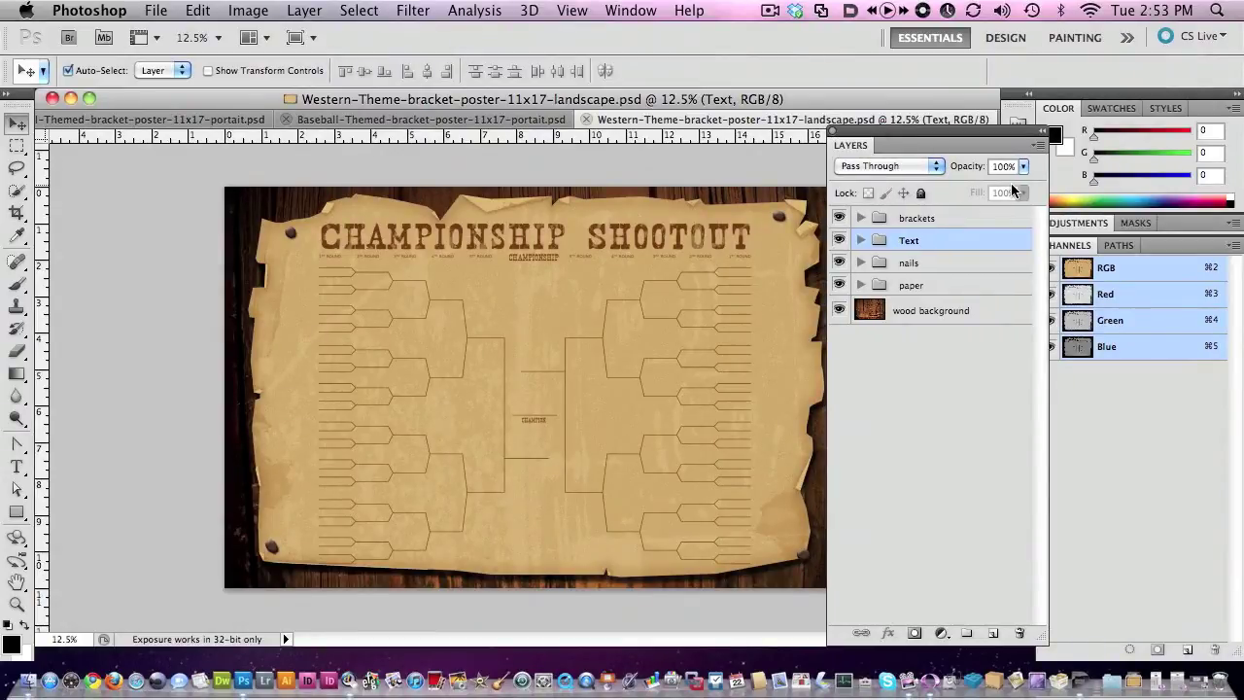
left_click(861, 219)
left_click(839, 300)
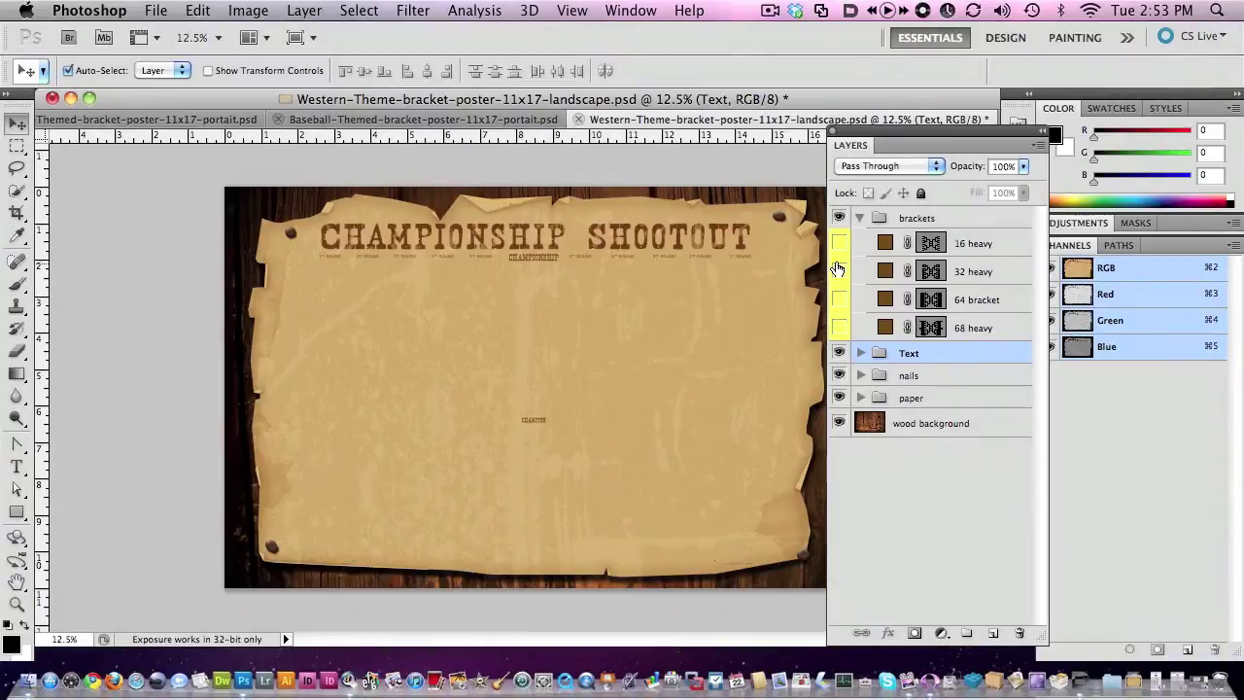
- Preview the 16, 64 and 68 bracket versions by toggling their visibility, leave them all hidden, and collapse the brackets group
left_click(838, 243)
left_click(839, 243)
left_click(838, 301)
left_click(839, 301)
left_click(838, 328)
left_click(838, 244)
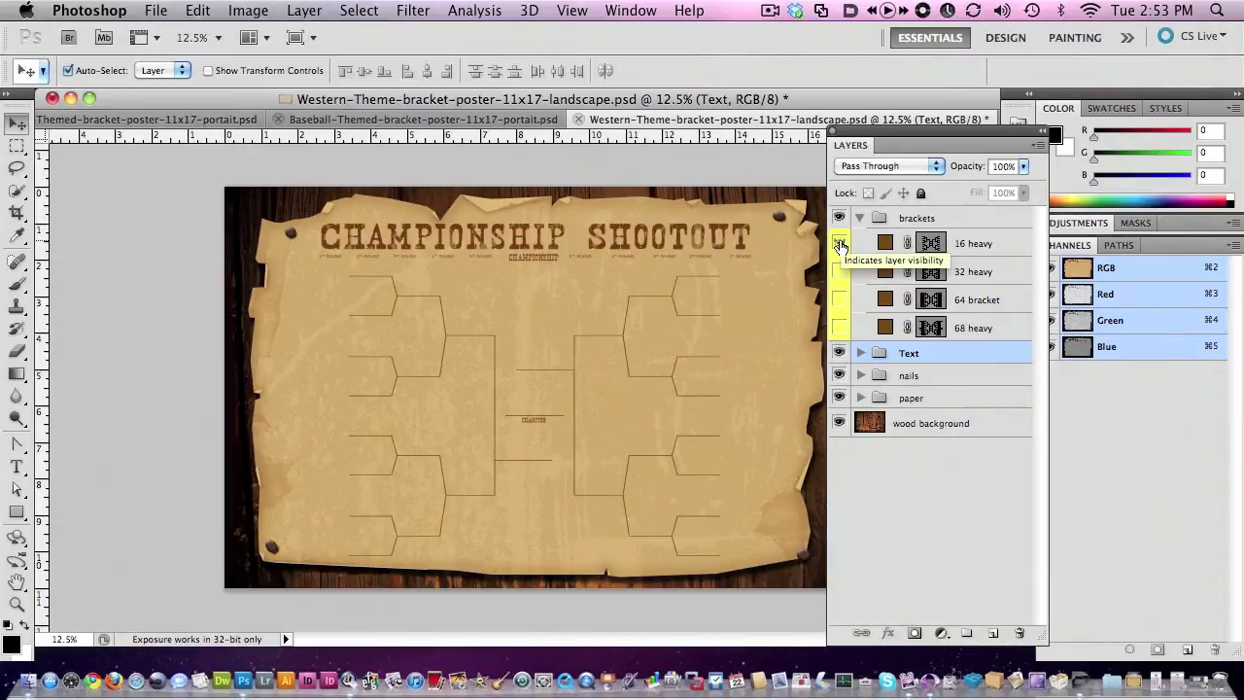
left_click(839, 243)
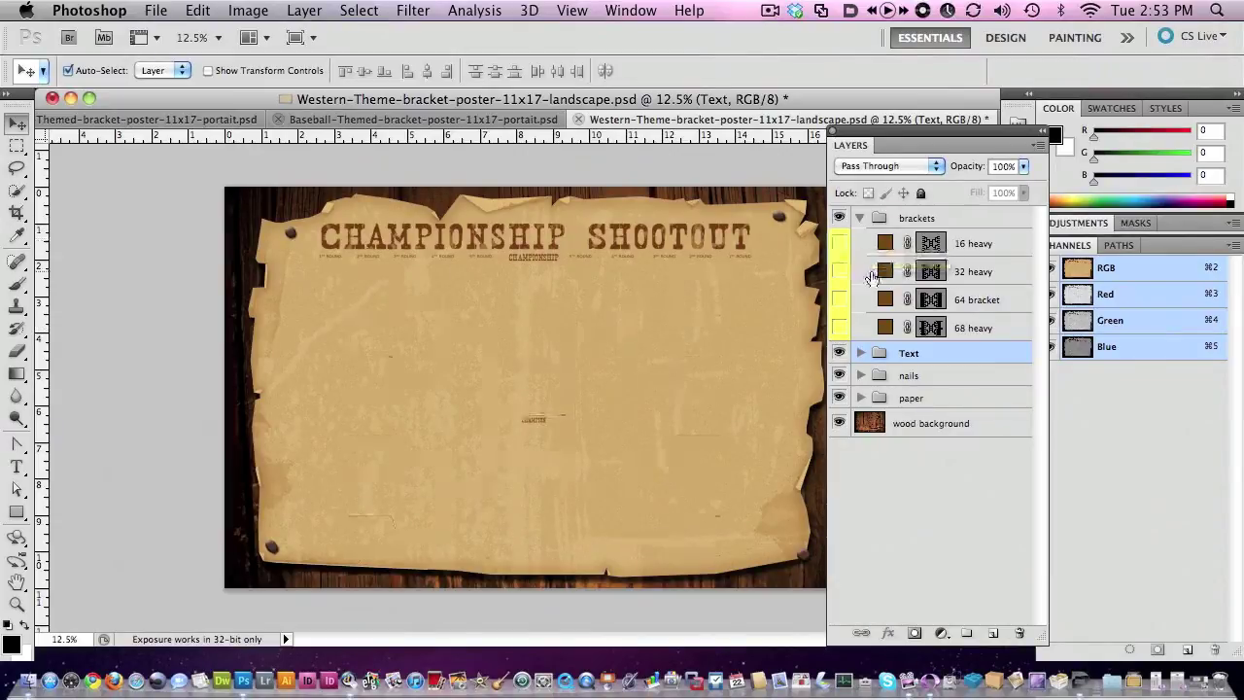
left_click(859, 217)
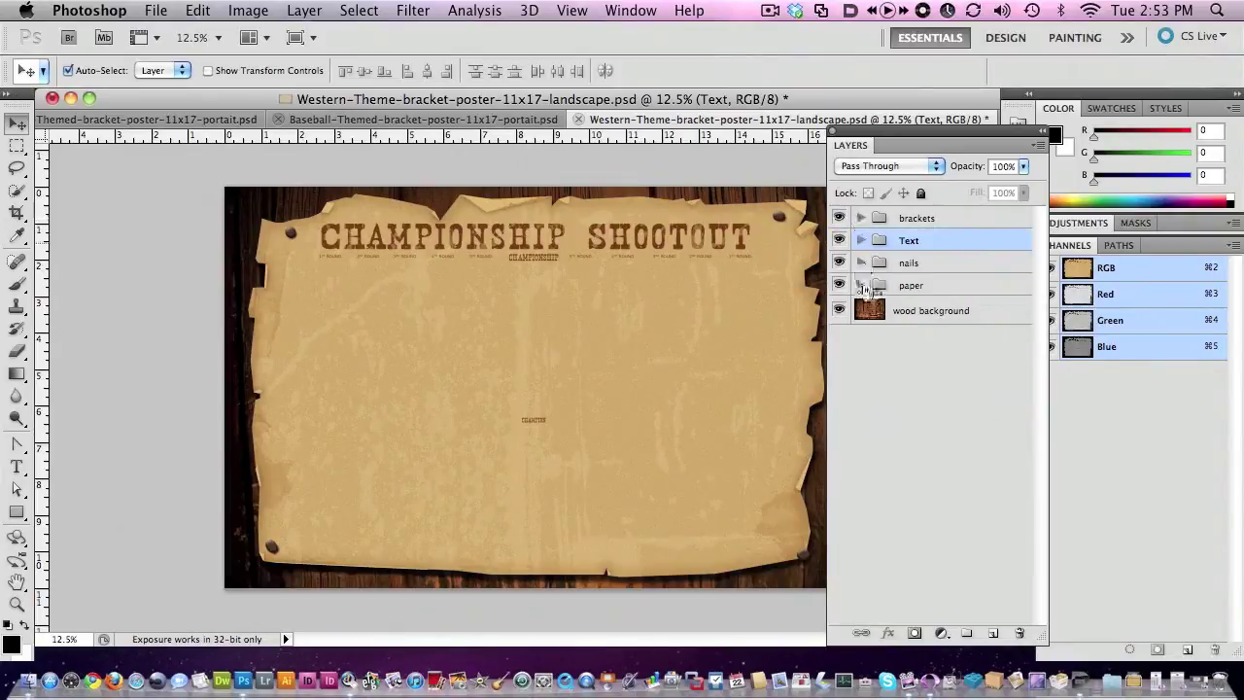
- Look through the layers of the Text group, collapse it, and toggle its visibility, leaving the group hidden
left_click(860, 241)
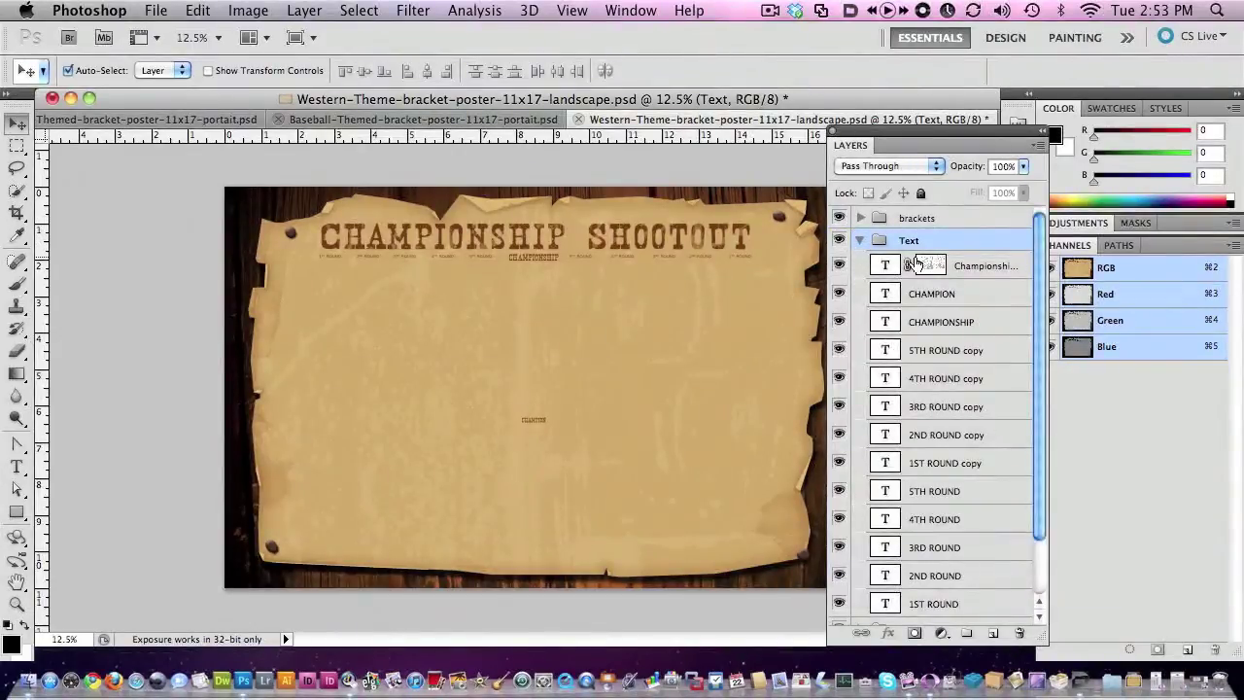
mouse_move(1040, 259)
left_mouse_down()
mouse_move(1059, 342)
mouse_move(1054, 247)
left_mouse_up()
left_click(859, 241)
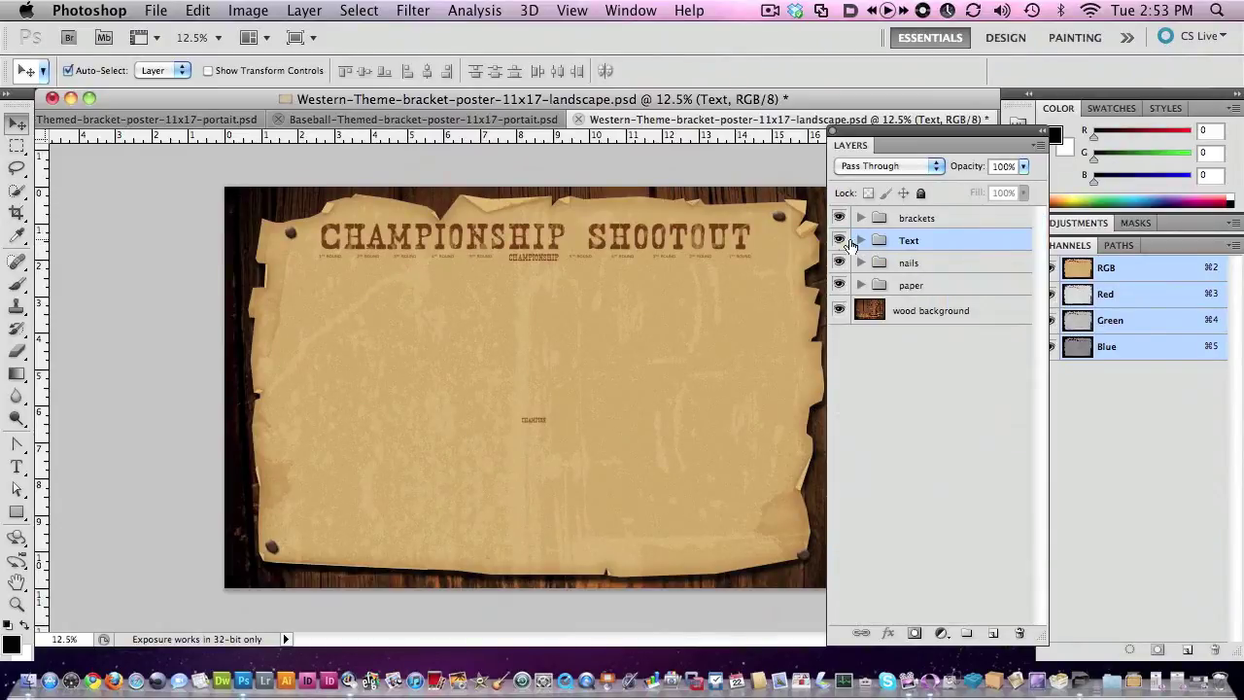
left_click(837, 241)
left_click(837, 241)
left_click(838, 241)
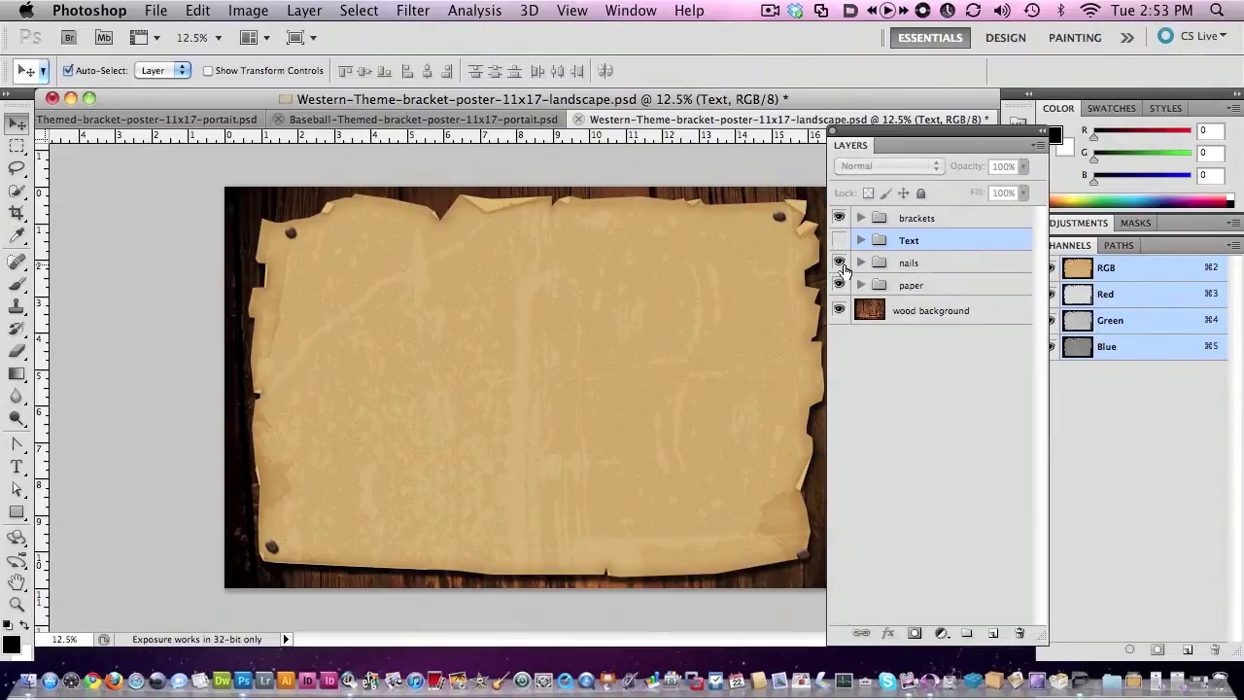
- Examine the nail in the upper-left corner of the paper up close
left_click(794, 219, "super")
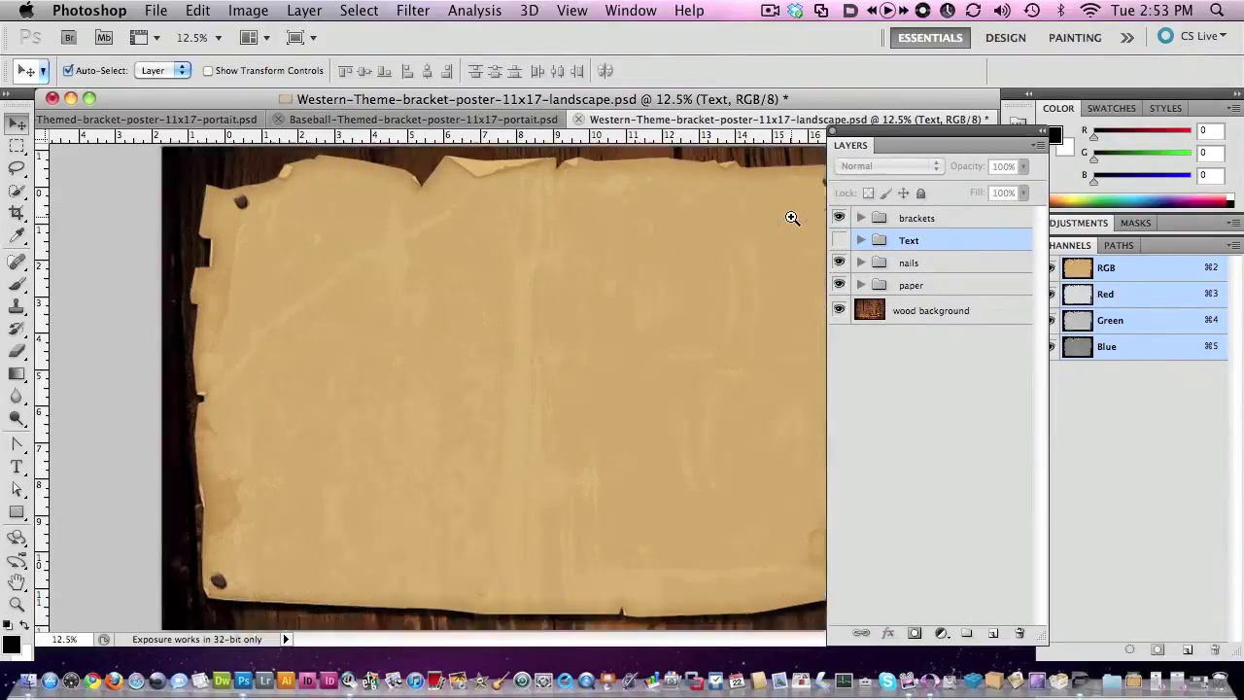
left_click(189, 173, "super")
left_click(187, 235, "super")
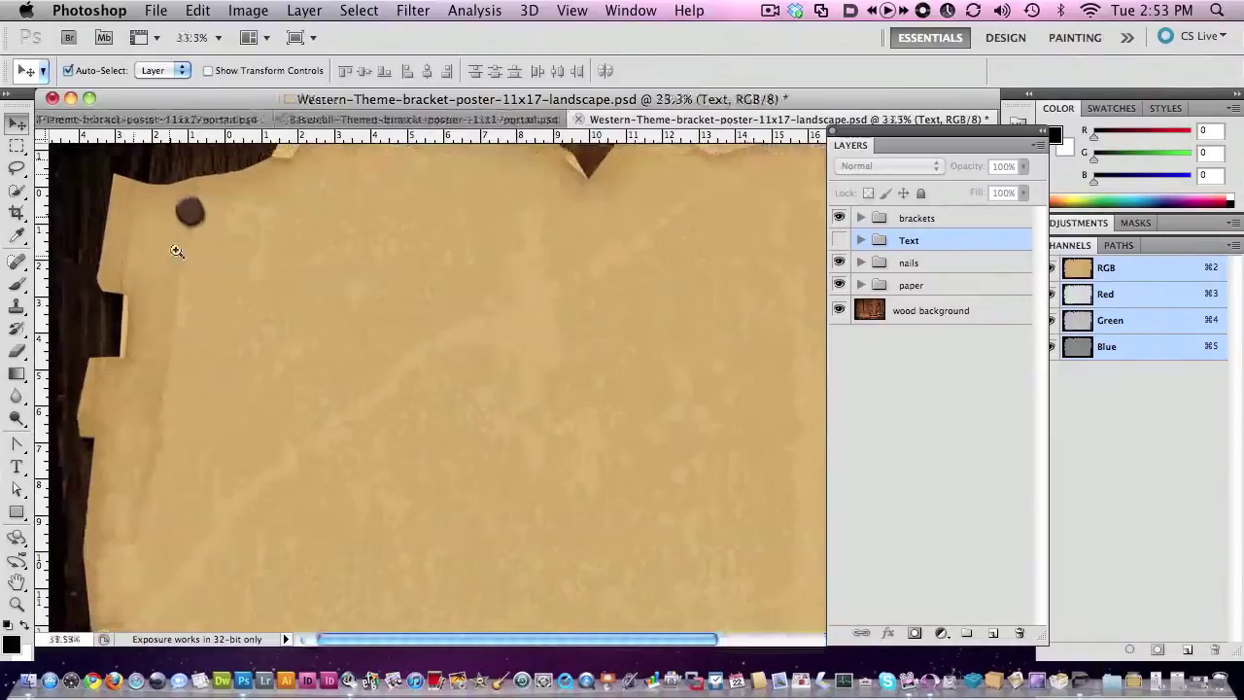
left_click(188, 229, "super")
left_click(188, 223, "super")
left_click(277, 243, "alt+super")
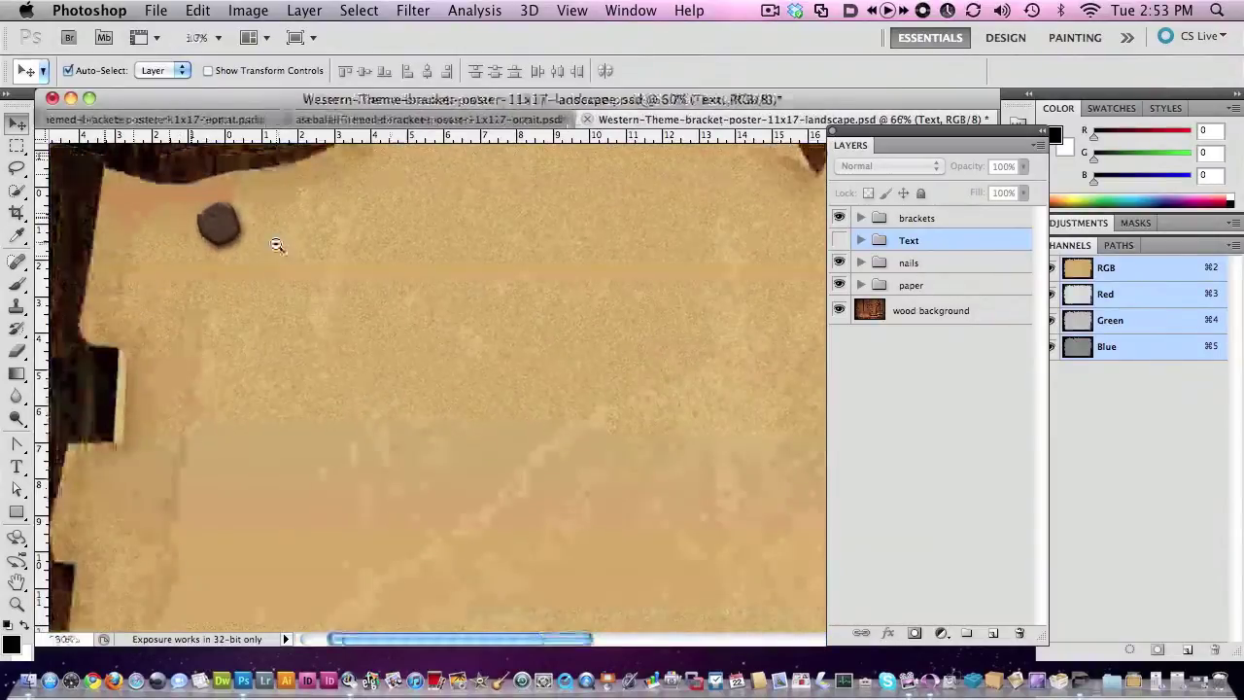
left_click(277, 243, "alt+super")
left_click(276, 243, "alt+super")
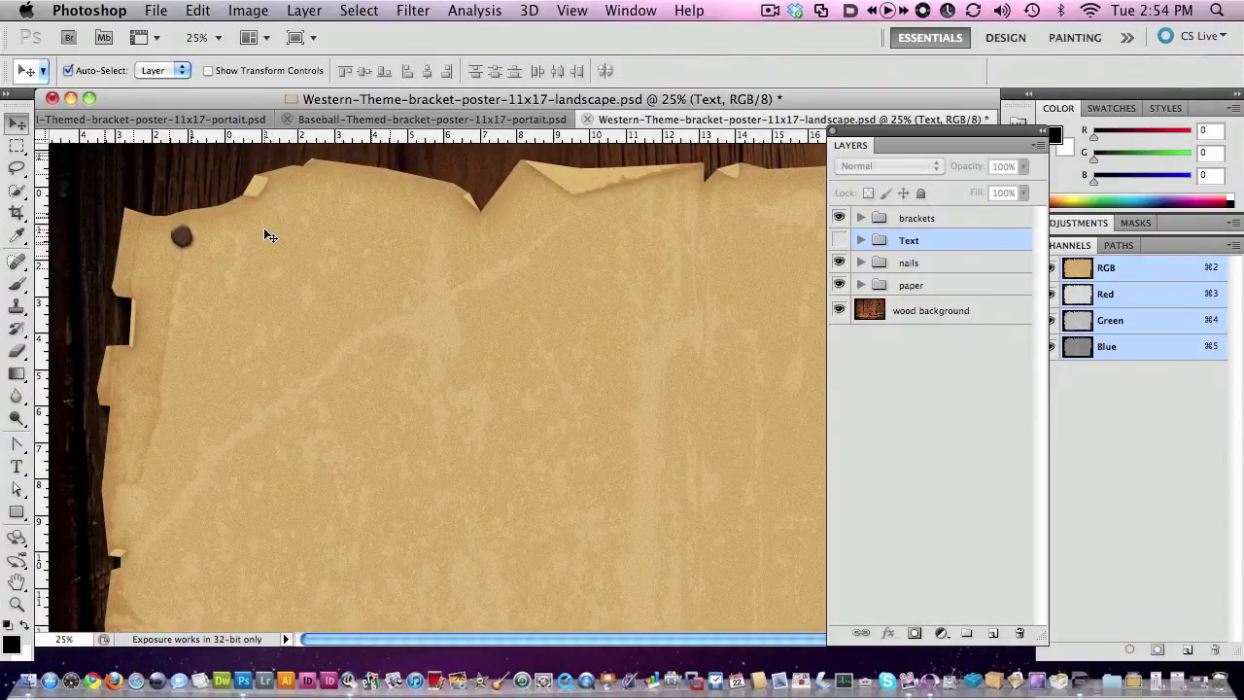
left_click(182, 234, "super")
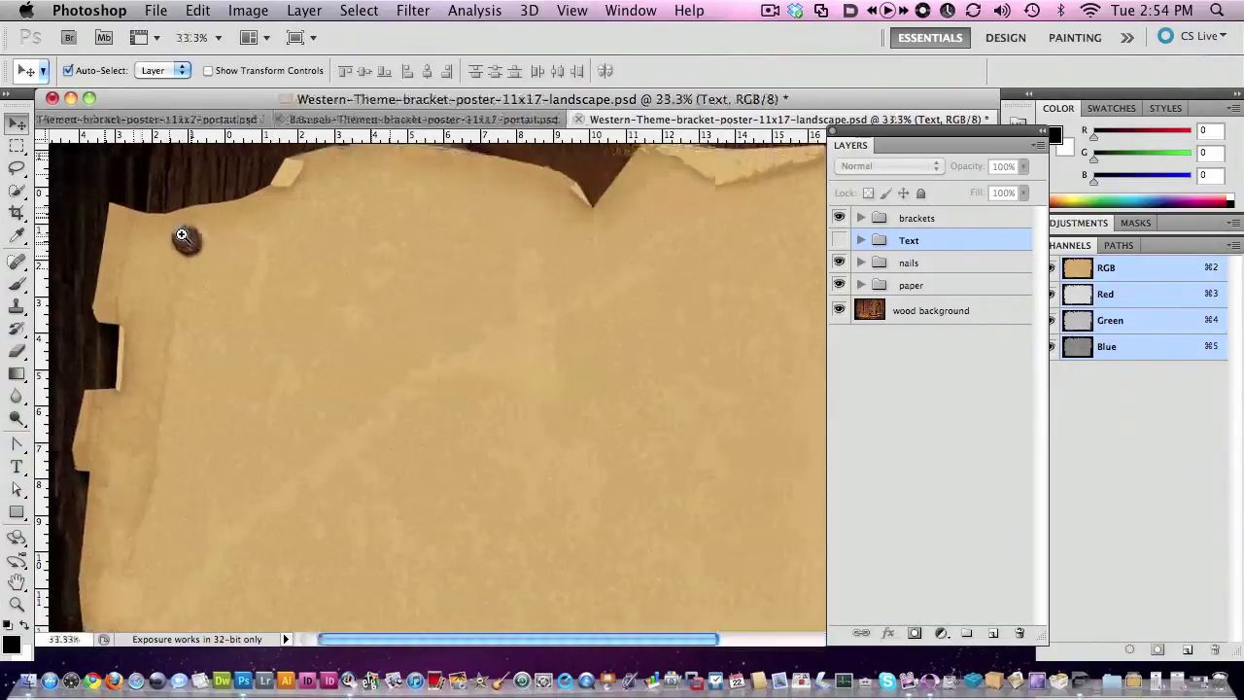
left_click(182, 236, "super")
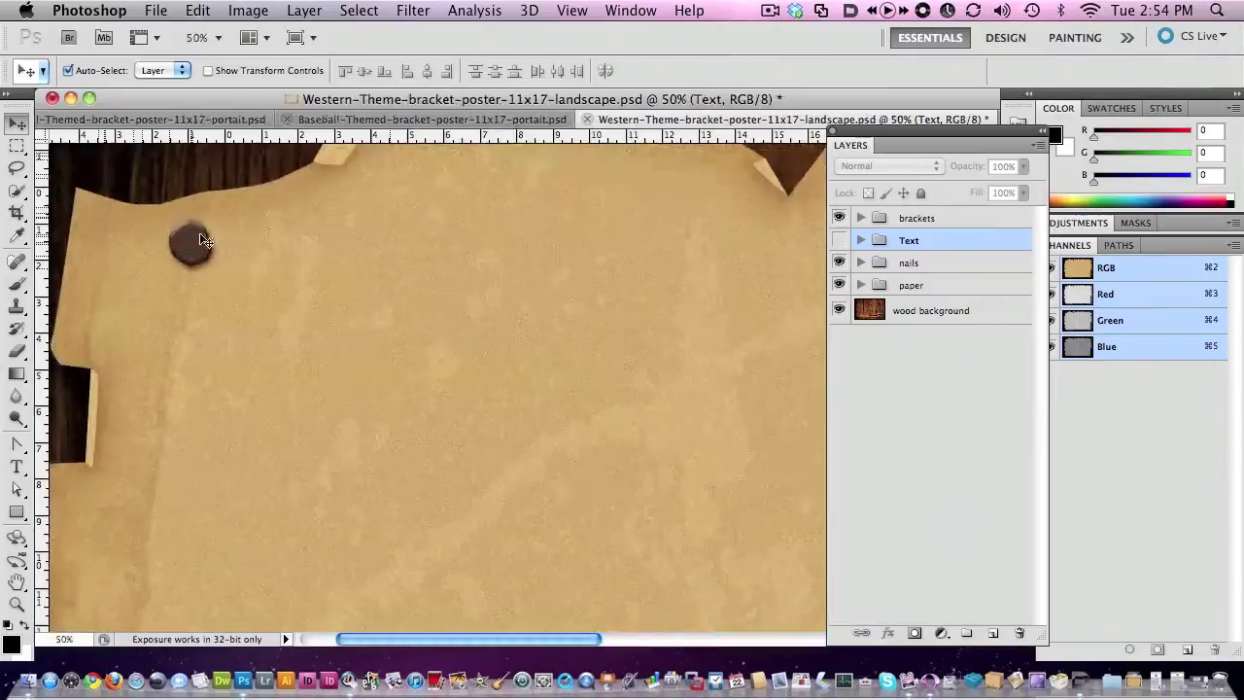
- Hide the nails group and bring the whole poster into view
left_click(839, 263)
left_click(614, 292, "alt+super")
left_click(685, 325, "alt+super")
left_click(672, 325, "alt+super")
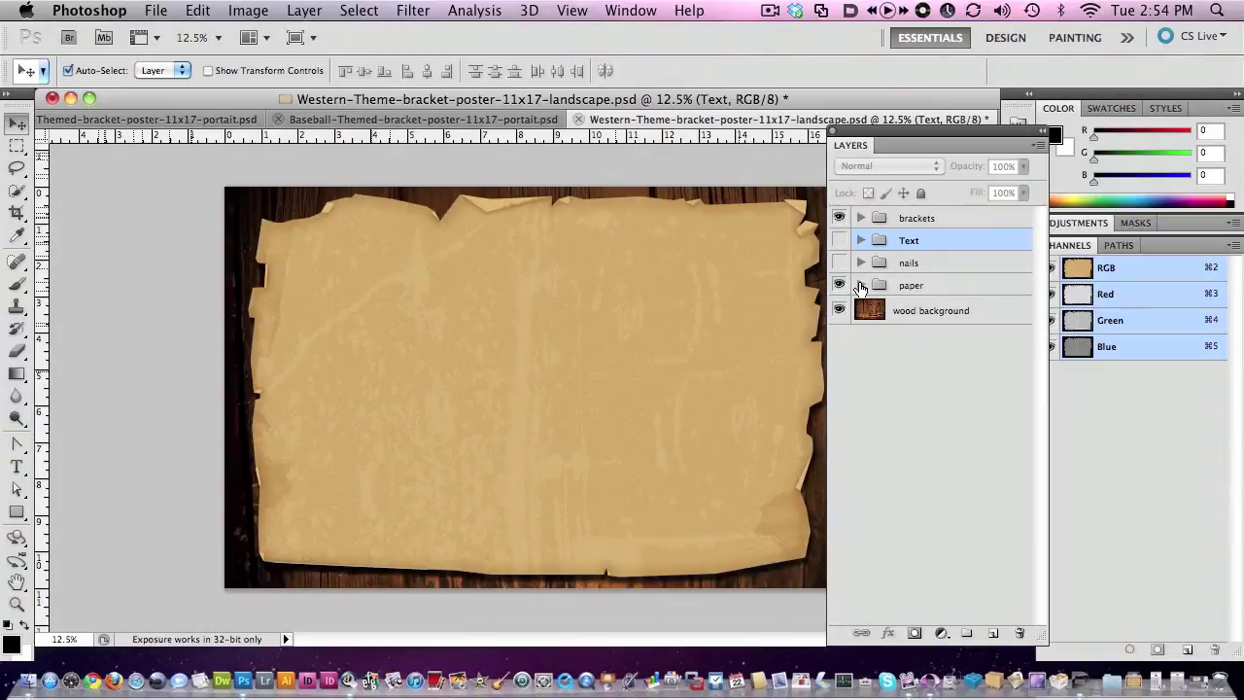
- Expand the paper group, check the bent edges and paper base by toggling their visibility, and hide and collapse the whole paper group
left_click(860, 285)
left_click(877, 330)
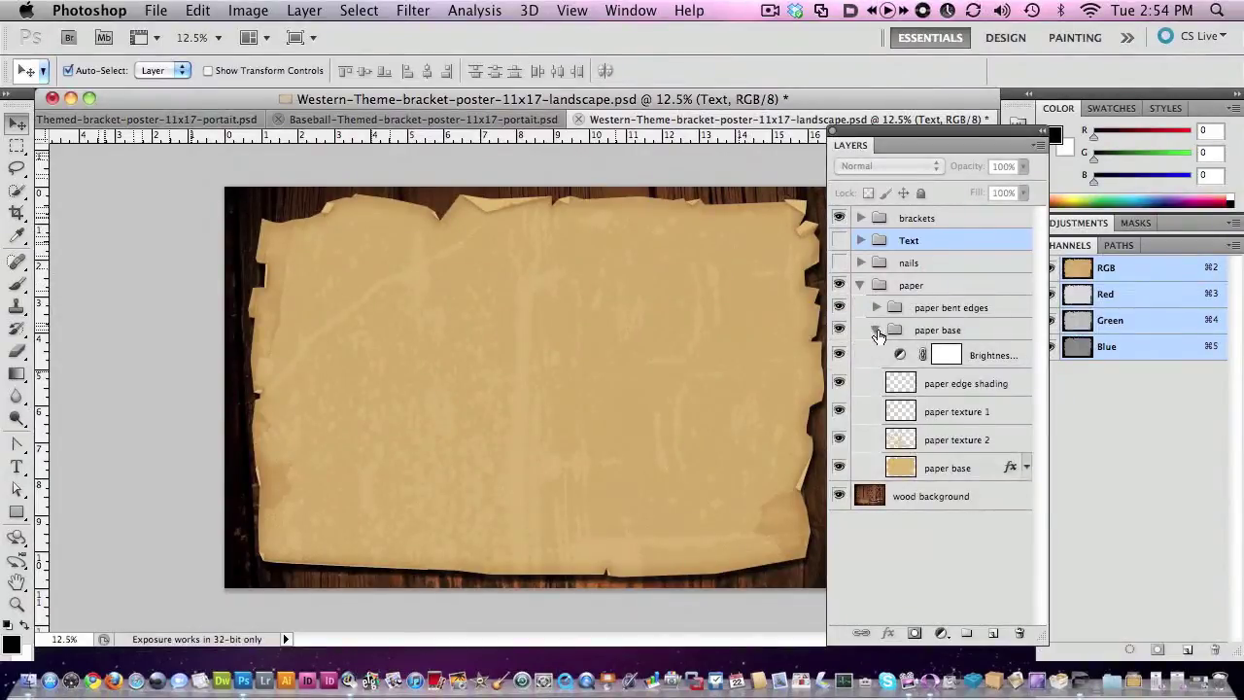
left_click(839, 307)
left_click(839, 307)
left_click(839, 330)
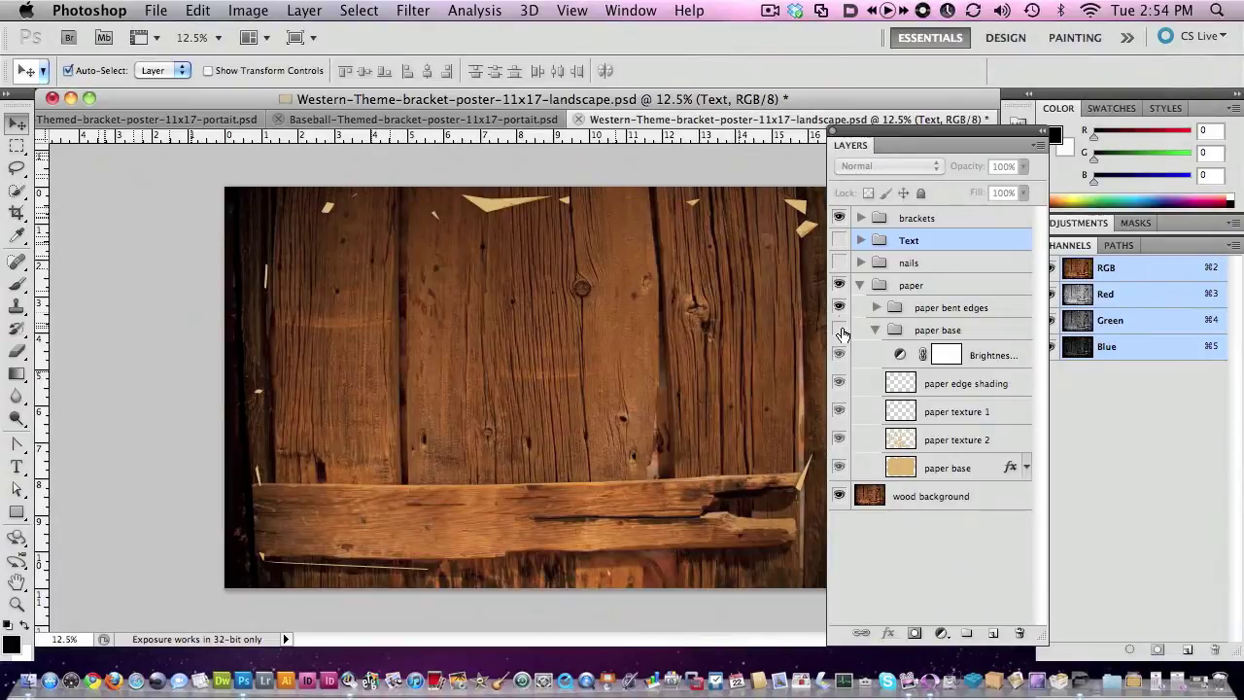
left_click(839, 285)
left_click(860, 285)
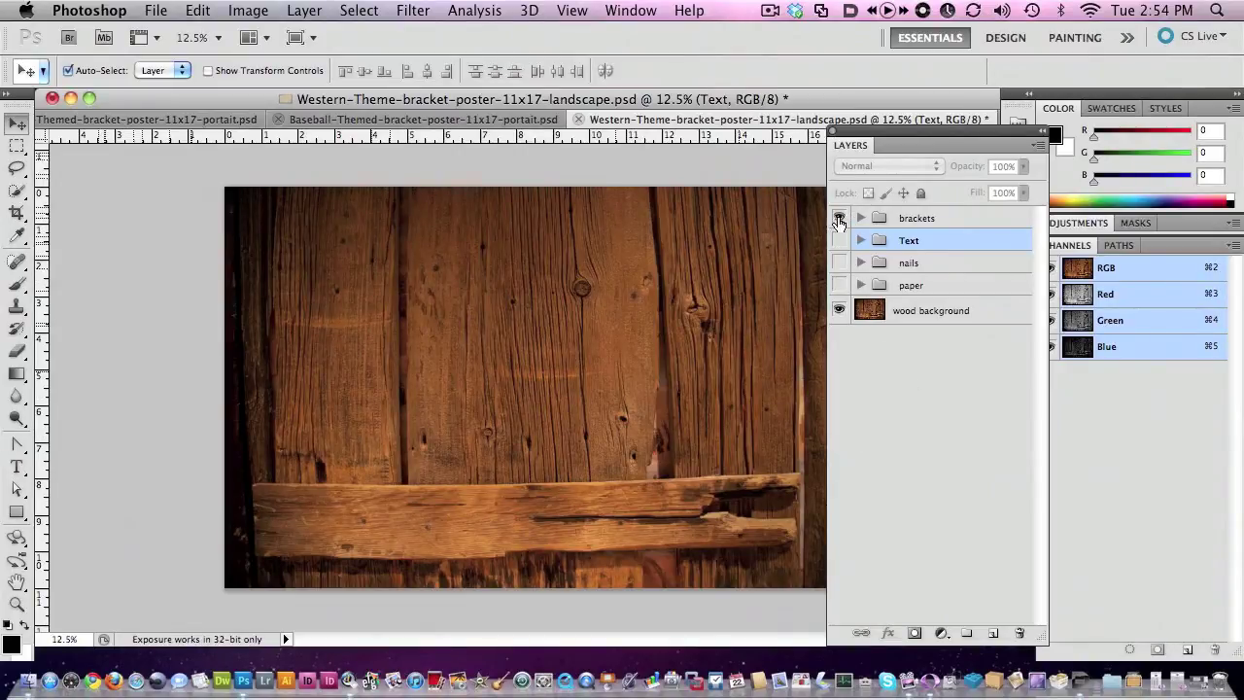
- Show the nails, paper and nested paper base groups, keeping Text hidden and collapsing the paper base group
left_click(839, 264)
left_click(840, 286)
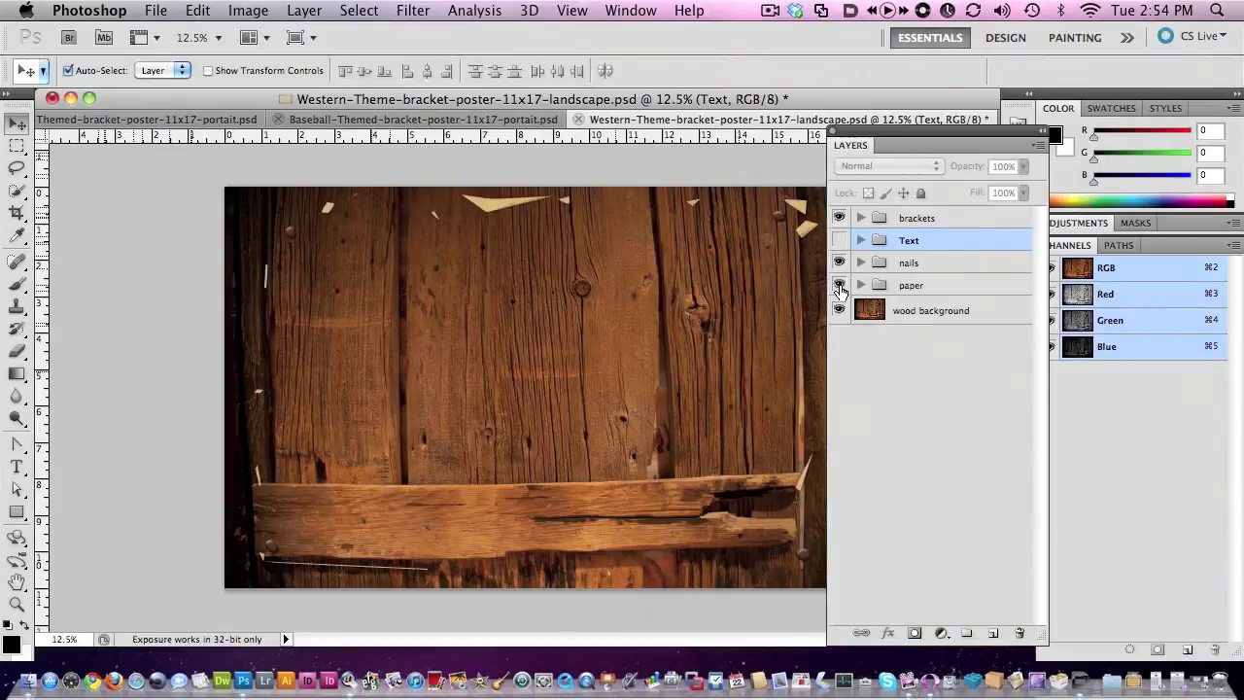
left_click(839, 240)
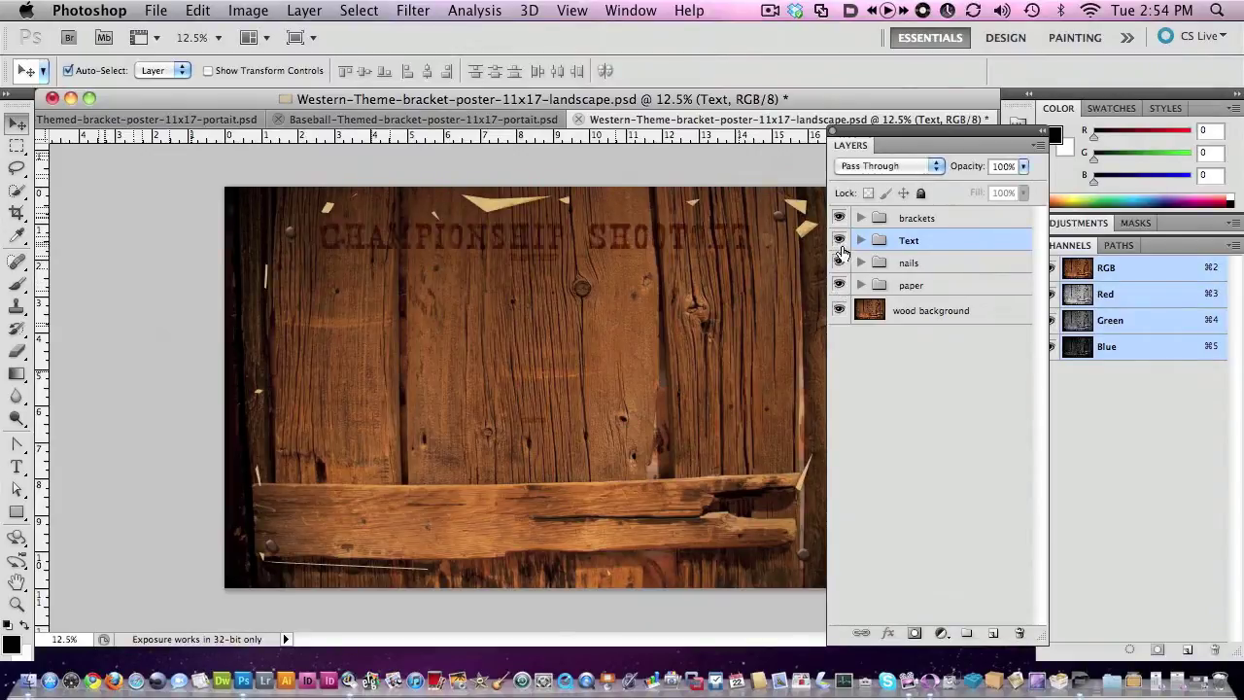
left_click(839, 241)
left_click(860, 285)
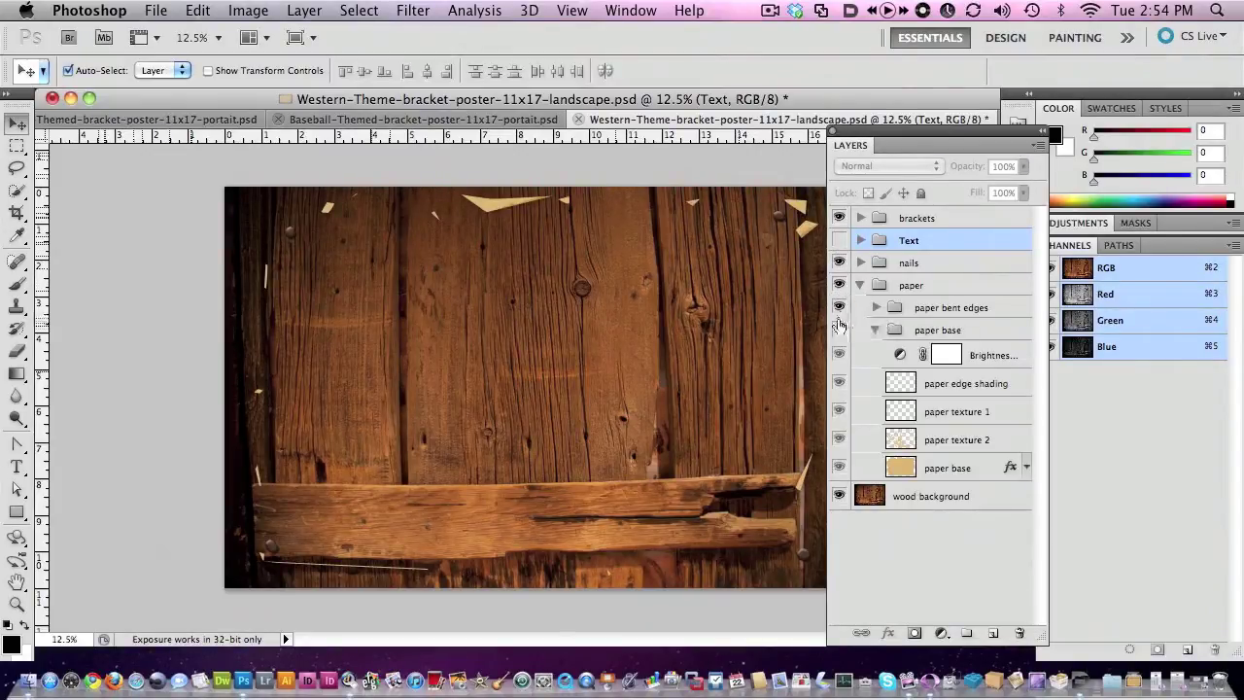
left_click(839, 329)
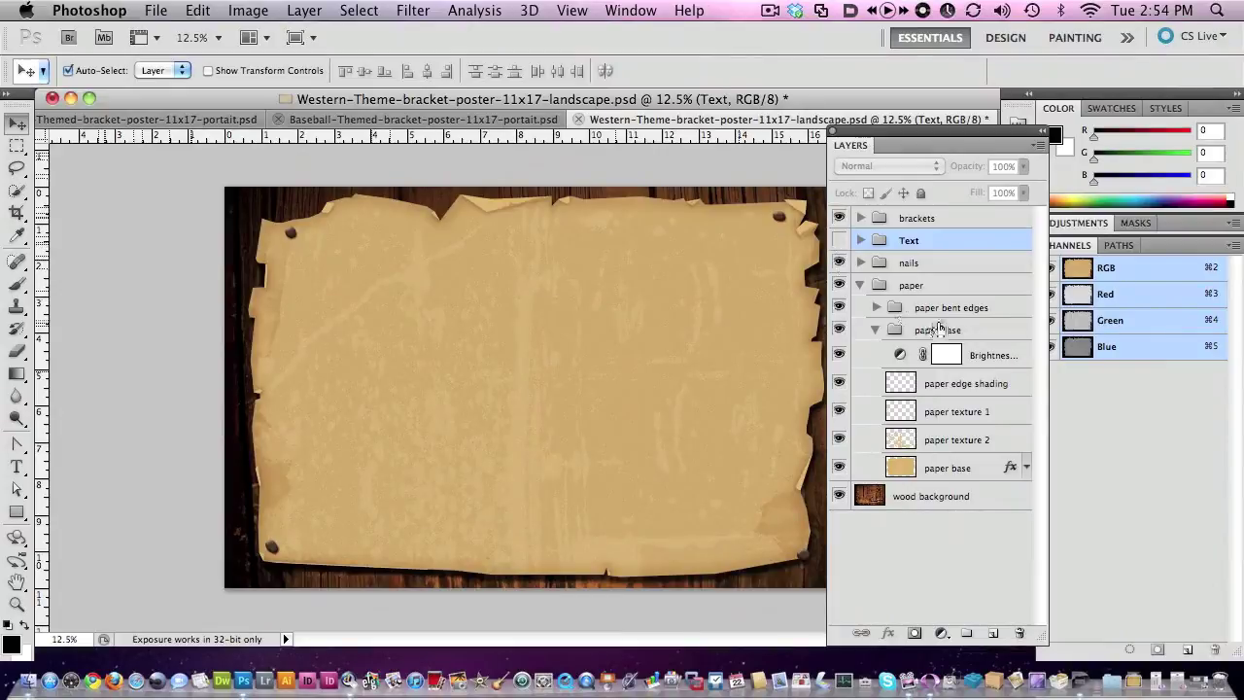
left_click(874, 331)
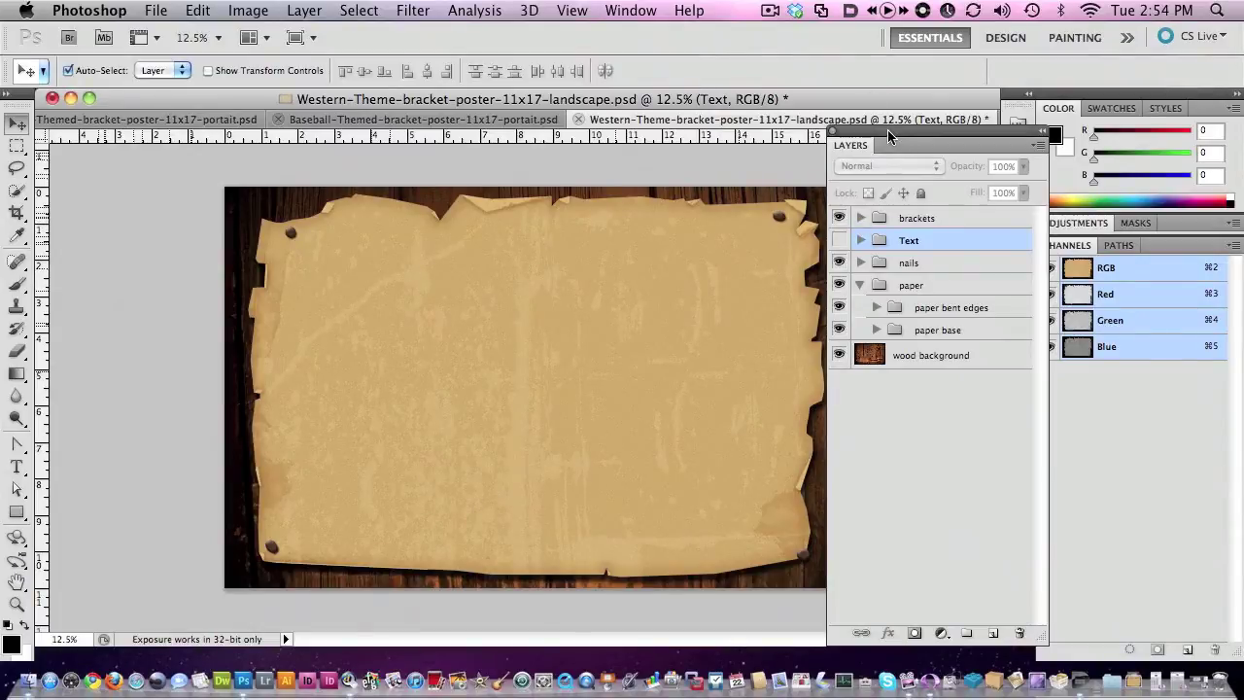
- Close the Western poster and look through the heavy, regular and rounded bracket layers in 16-Brackets-shape-Layers.psd
mouse_move(887, 129)
left_mouse_down()
mouse_move(906, 147)
mouse_move(882, 146)
left_mouse_up()
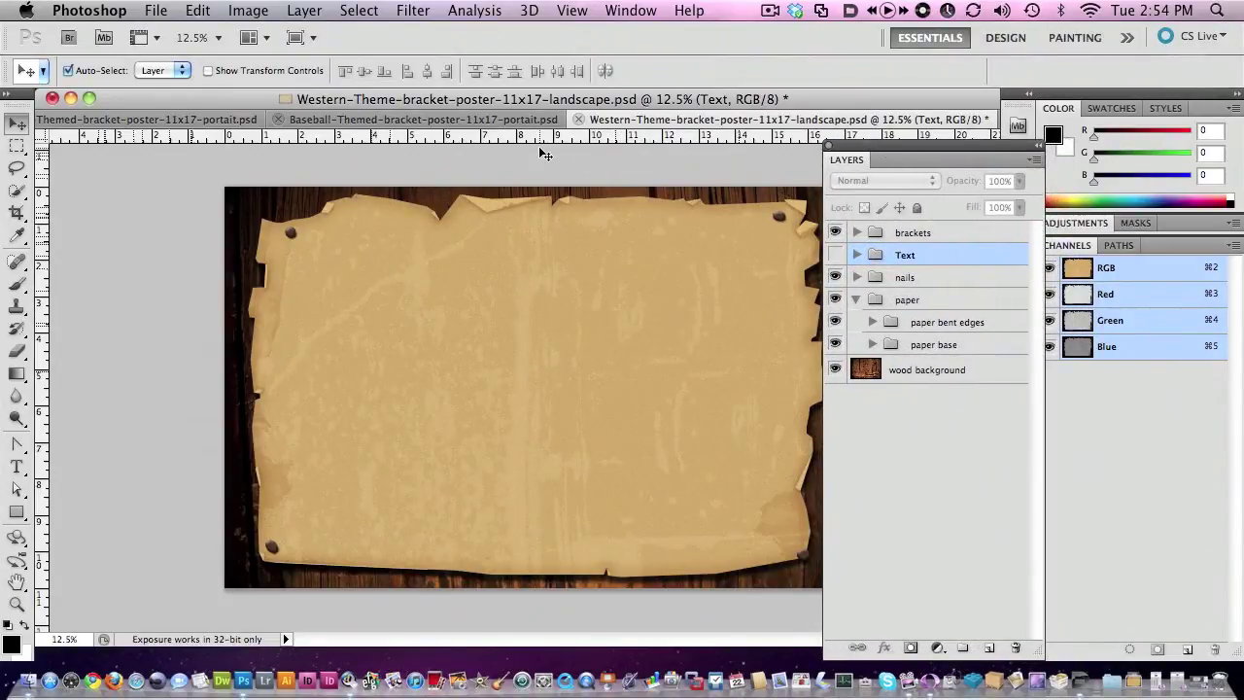
left_click(578, 119)
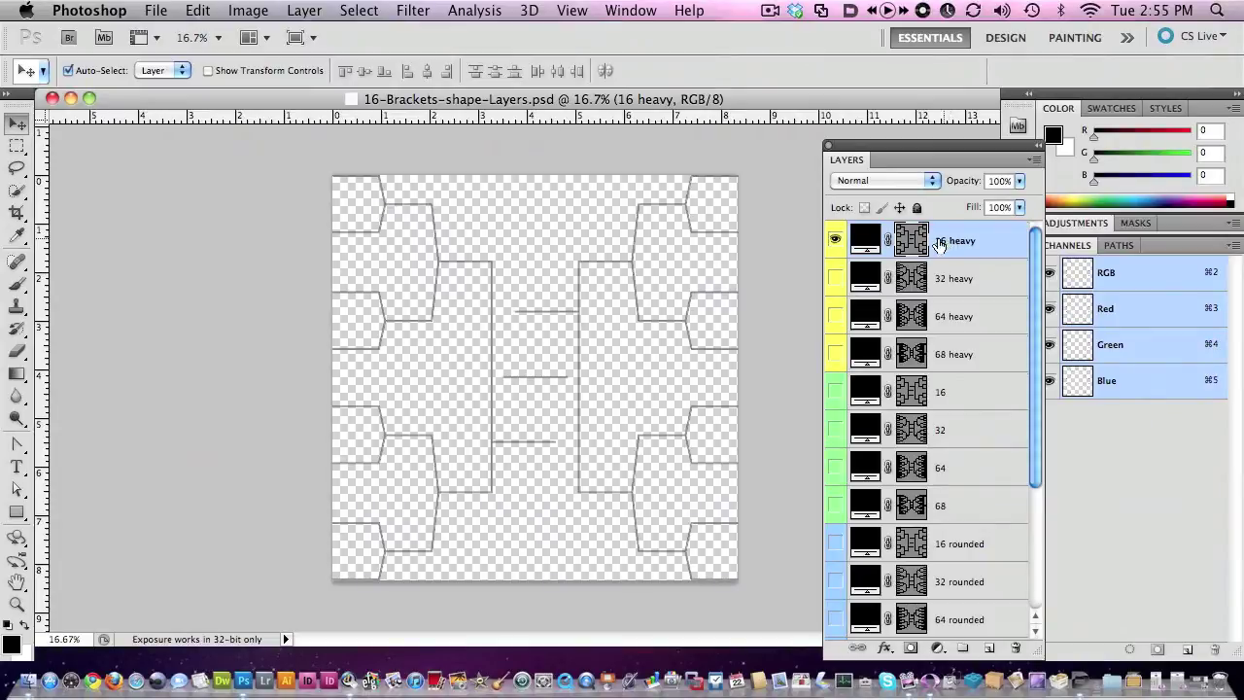
scroll(1034, 389, "down", 2)
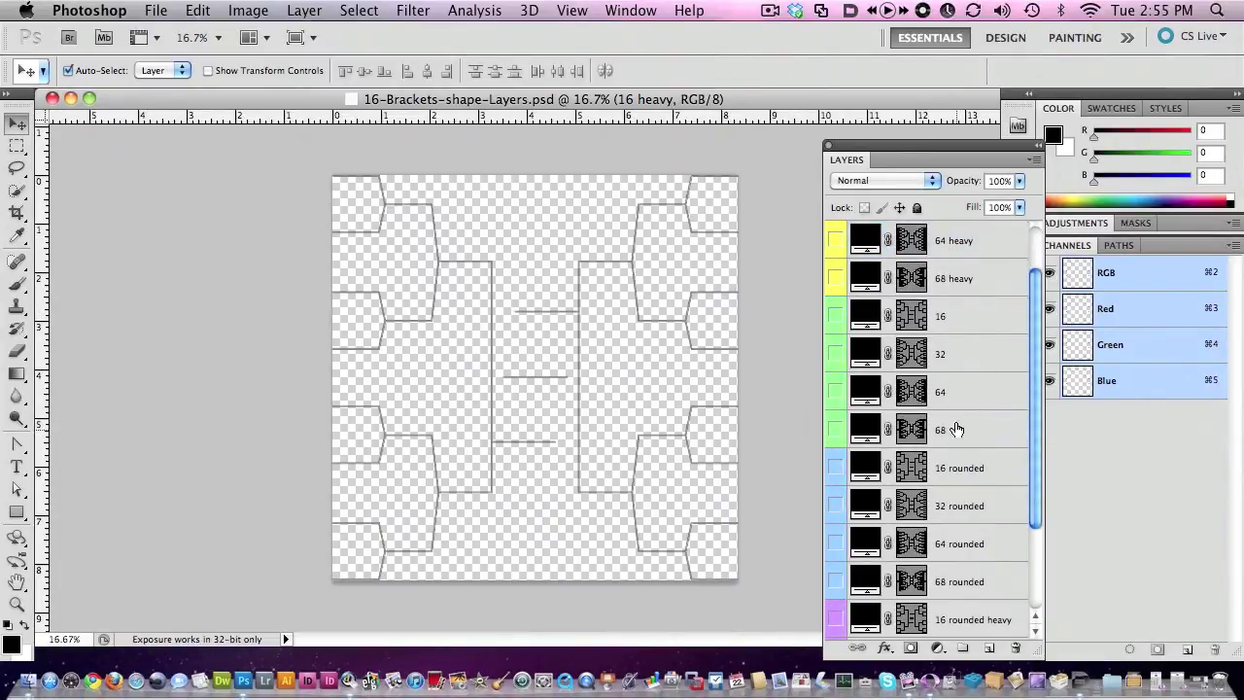
- Hide the 16 heavy layer and check the 64 heavy and 68 heavy brackets by toggling their visibility
scroll(1041, 335, "up", 2)
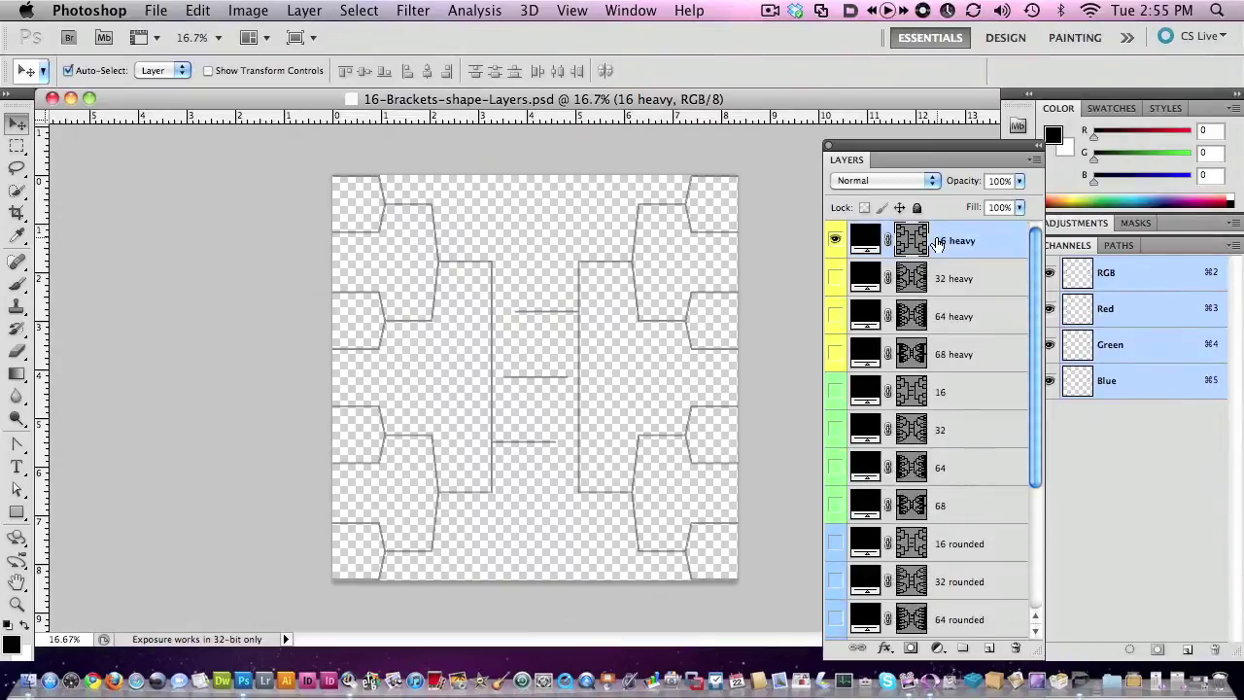
left_click(834, 240)
left_click(834, 314)
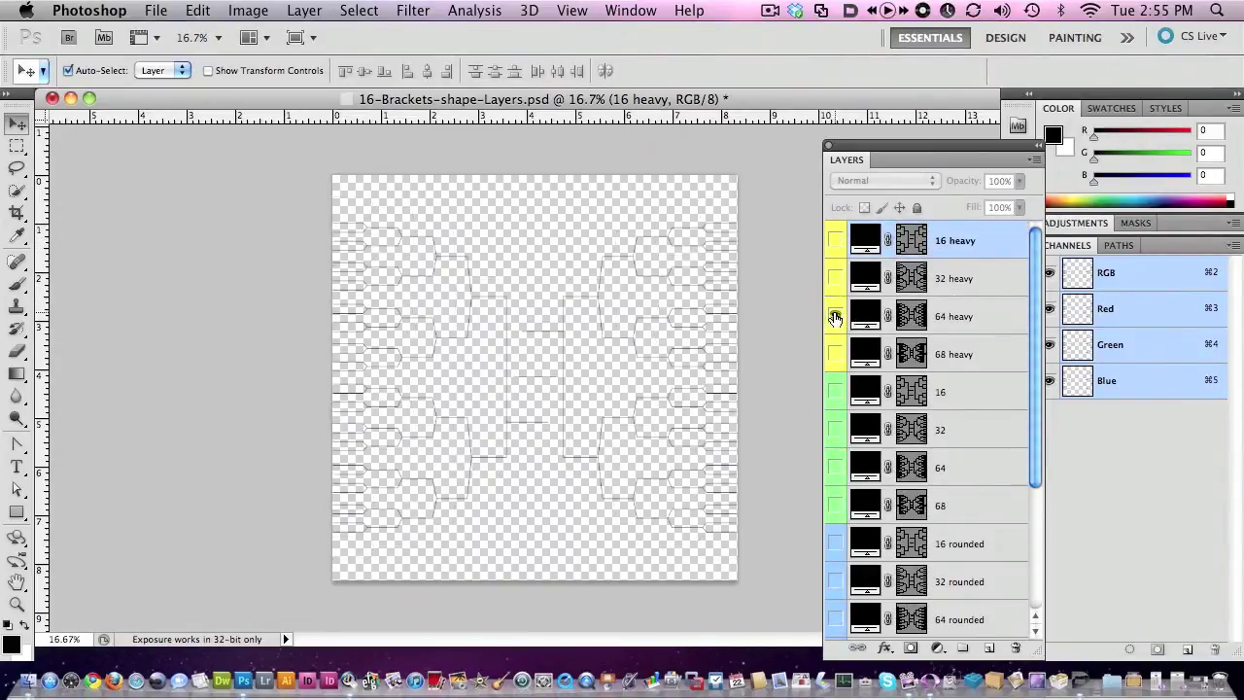
left_click(834, 316)
left_click(835, 354)
left_click(836, 354)
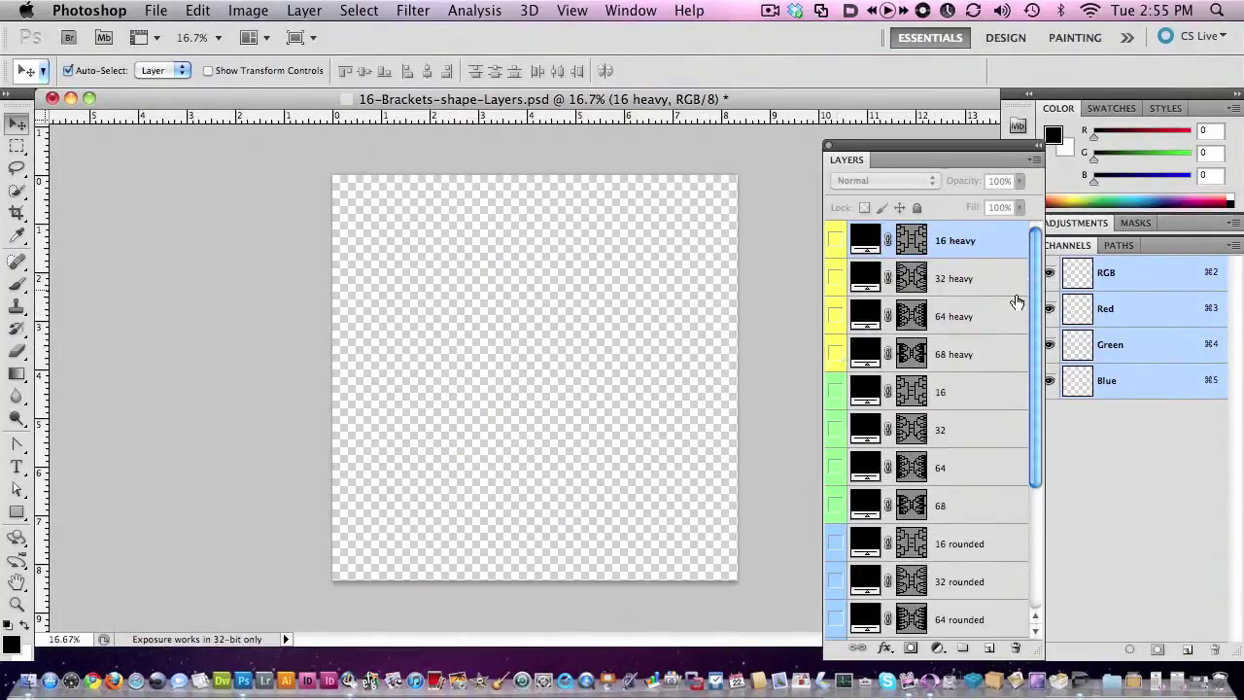
- Check the 16, 32, 64 and 68 rounded brackets one by one by toggling their visibility, leaving every bracket layer hidden
left_click_drag(1036, 294, 1052, 348)
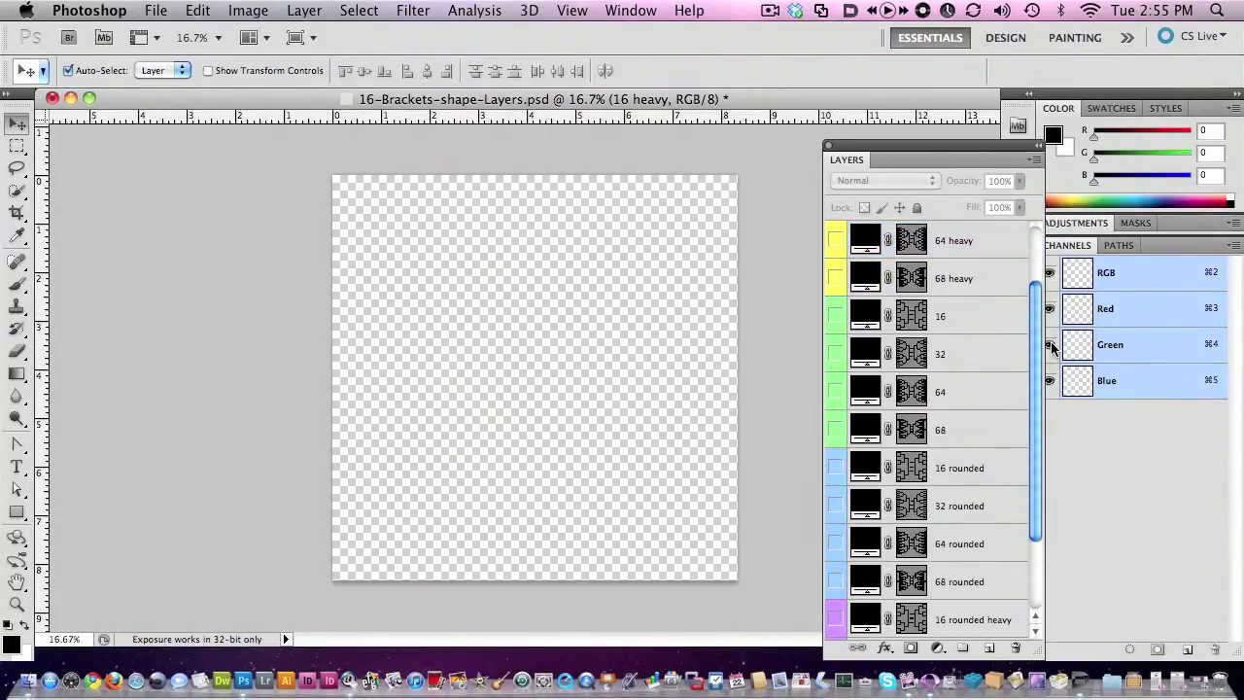
left_click(834, 468)
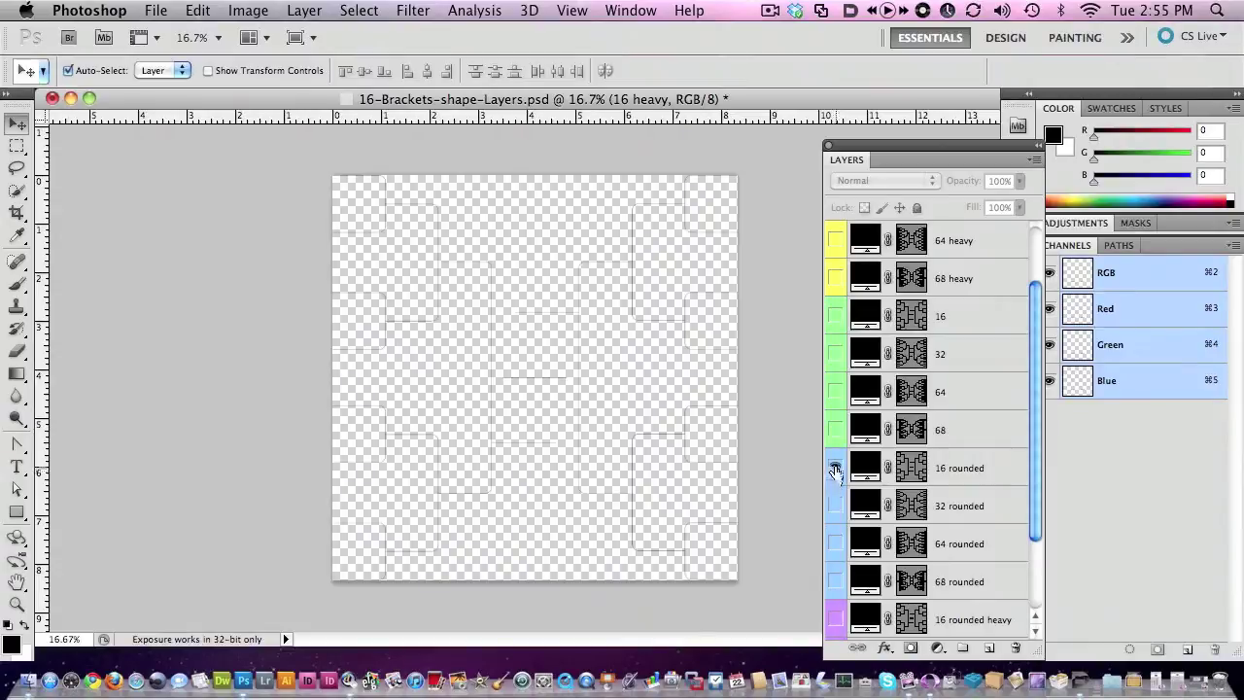
left_click(835, 468)
left_click(836, 506)
left_click(836, 505)
left_click(834, 544)
left_click(835, 543)
left_click(835, 581)
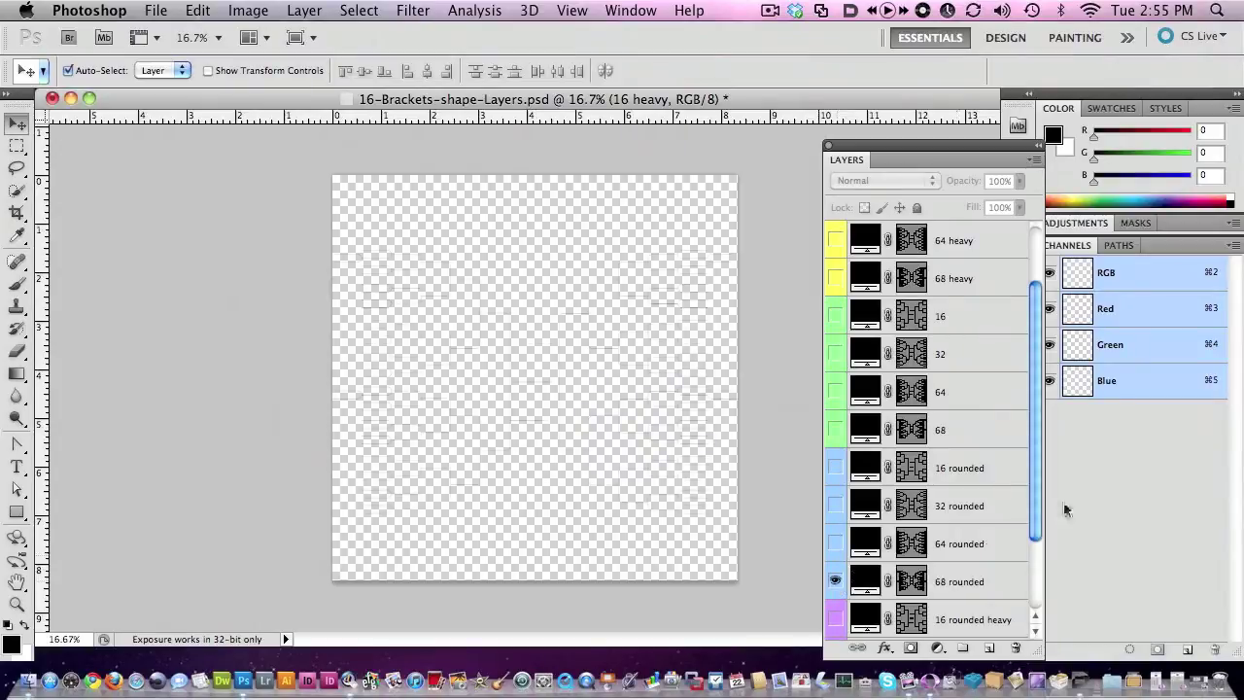
left_click_drag(1036, 505, 1042, 602)
left_click(834, 507)
left_click(835, 471)
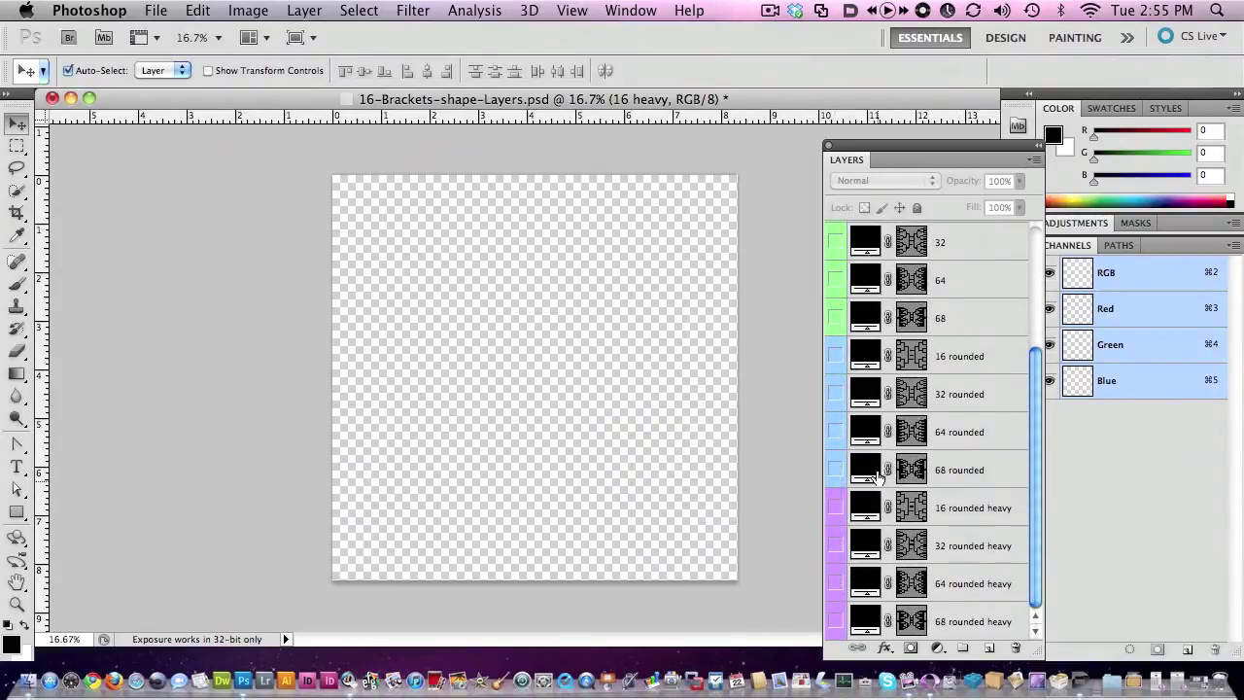
left_click_drag(1034, 425, 1018, 214)
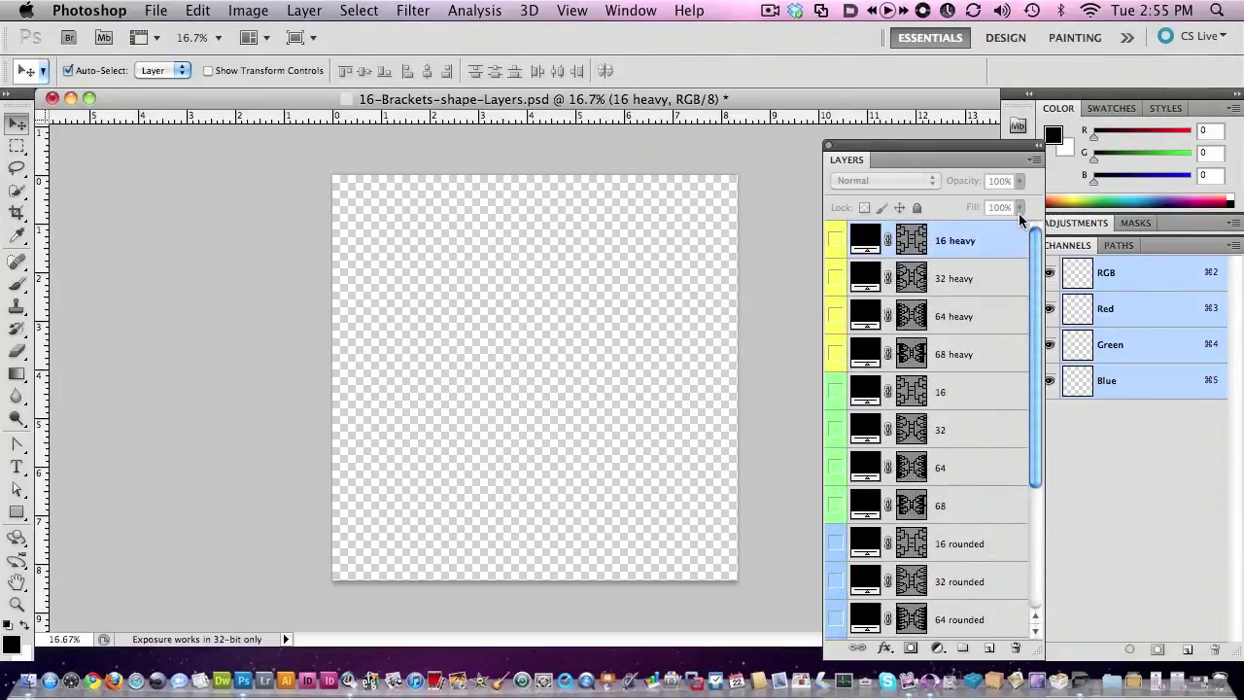
- Create a new U.S. Paper document in Letter size, 8.5 by 11 inches at 300 pixels/inch, with a white background
left_click(154, 9)
left_click(165, 32)
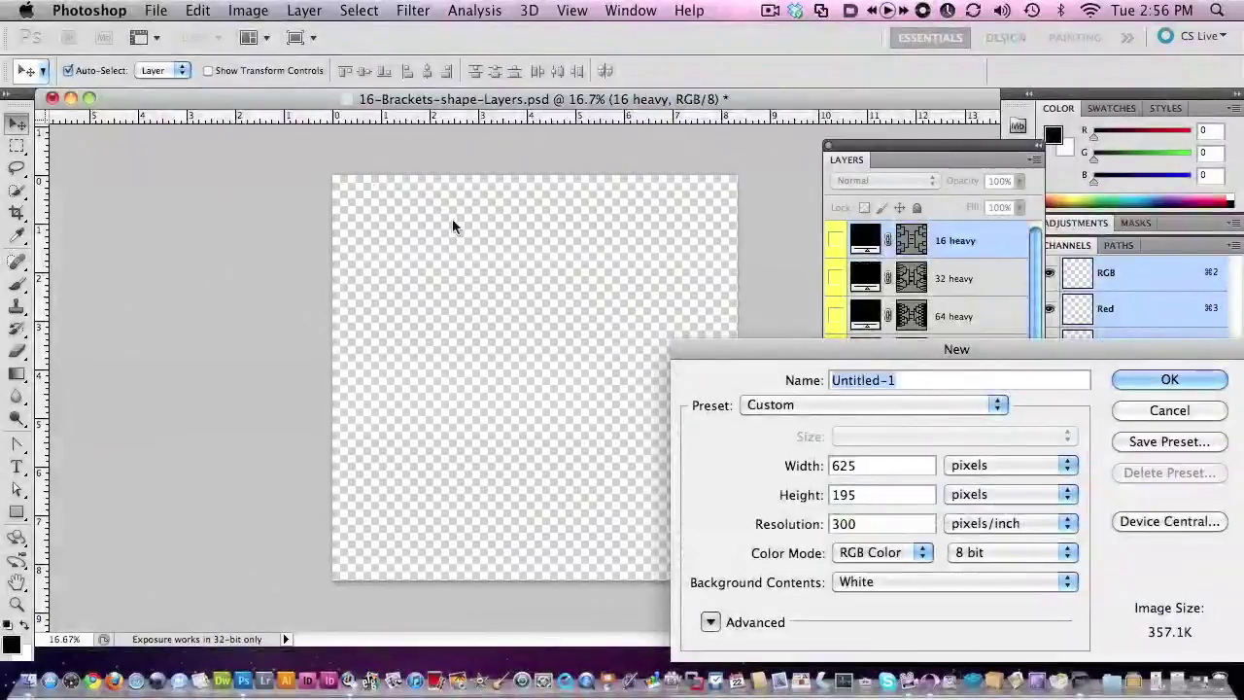
left_click_drag(803, 355, 471, 213)
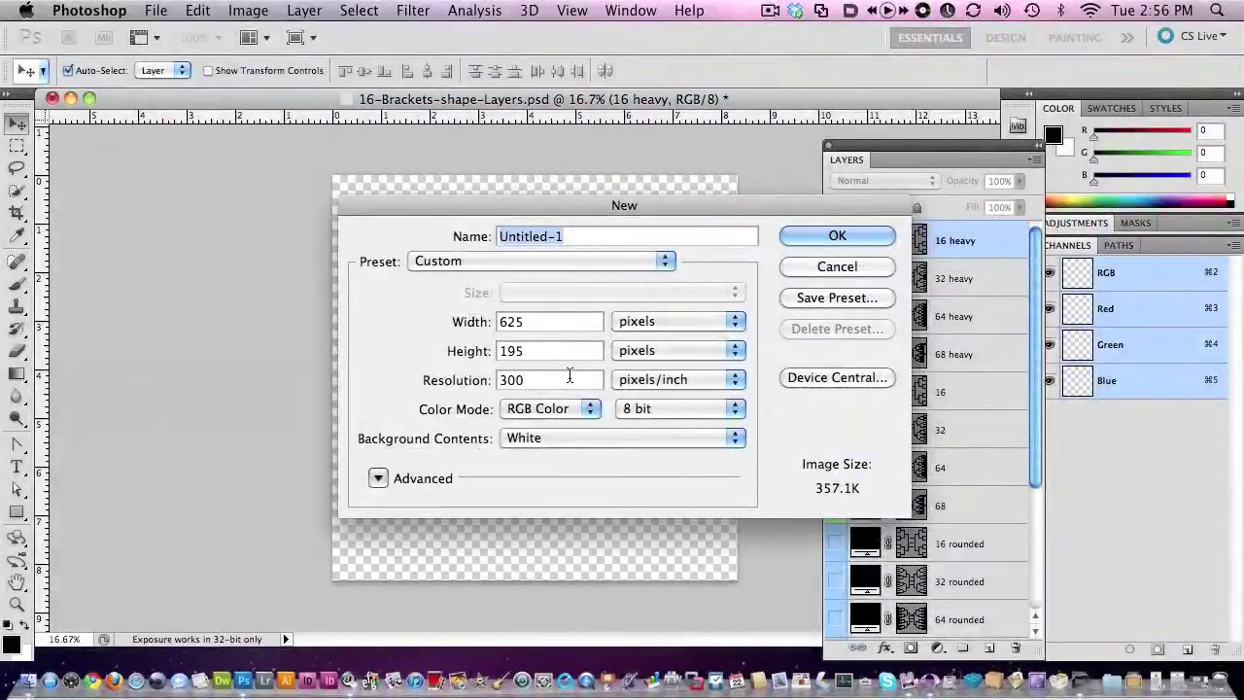
left_click(666, 321)
left_click(662, 339)
left_click(534, 260)
left_click(522, 111)
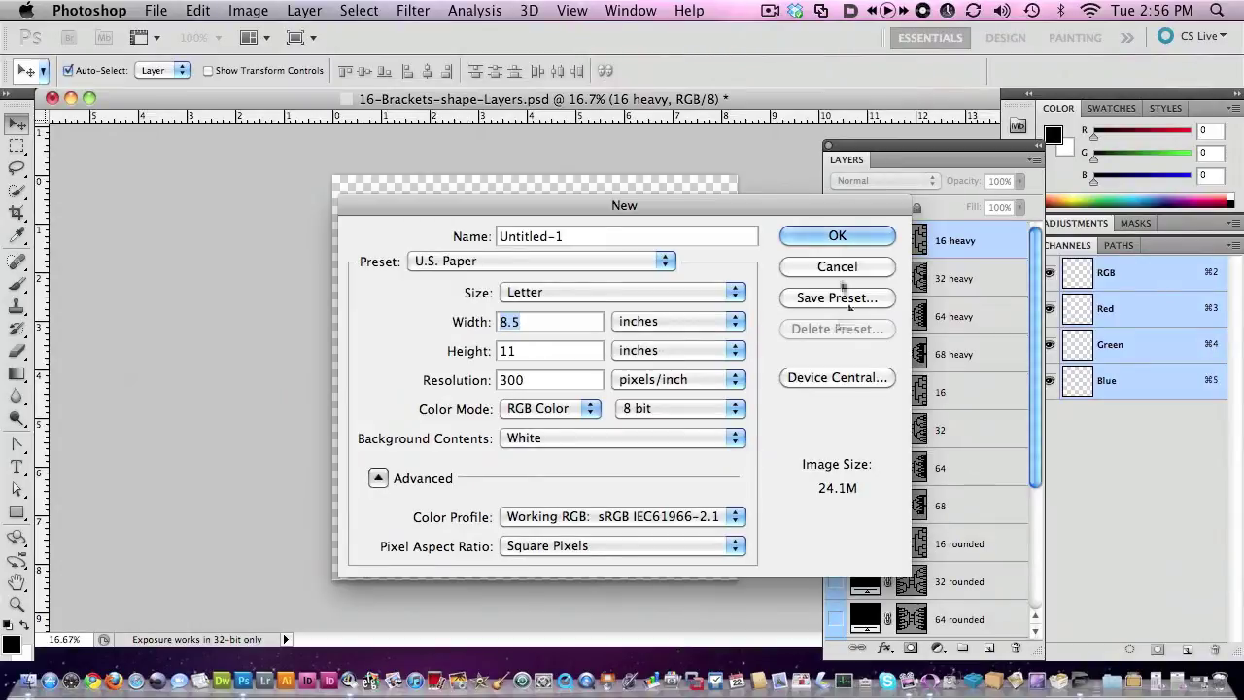
key("Return")
- Show the 16 heavy layer in 16-Brackets-shape-Layers.psd and copy it onto the page of the Untitled-1 document
left_click(277, 119)
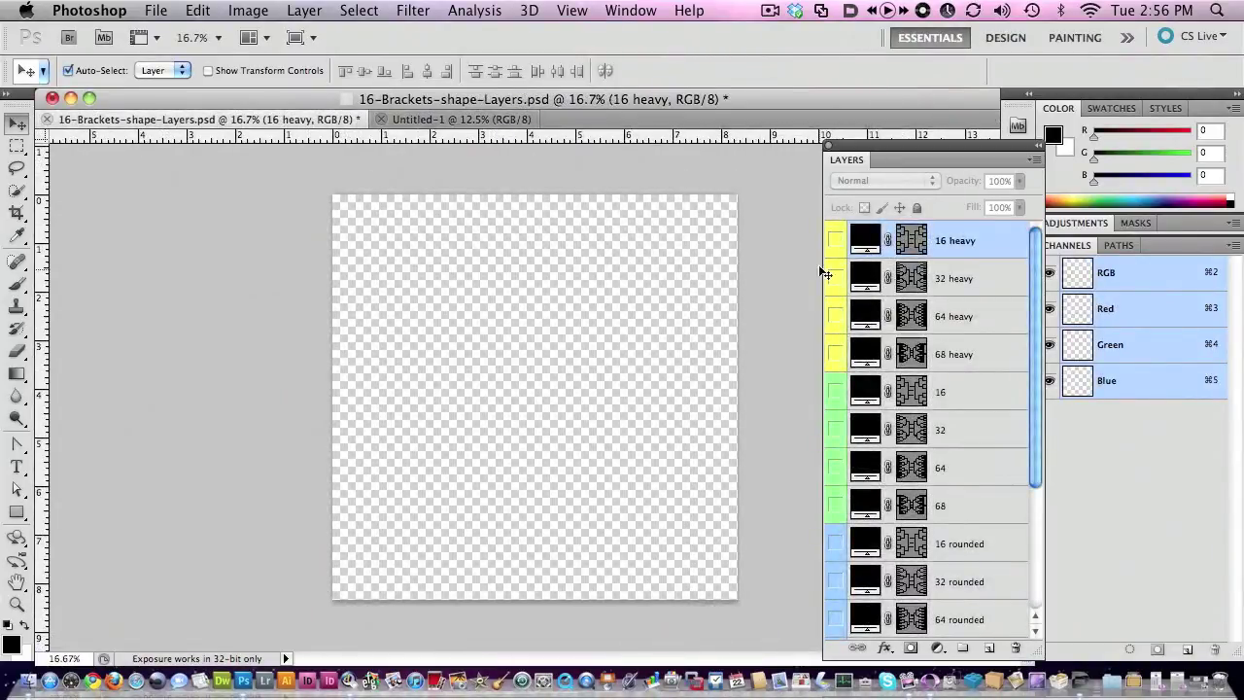
left_click(834, 240)
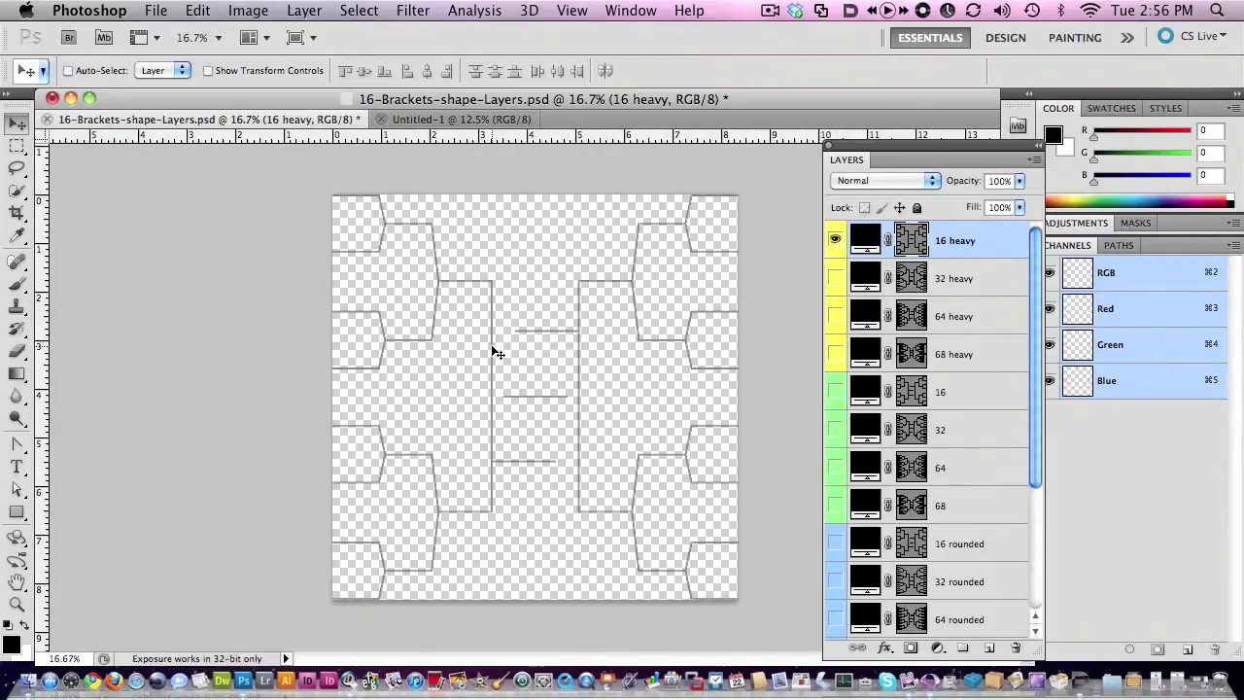
left_click_drag(496, 351, 566, 345)
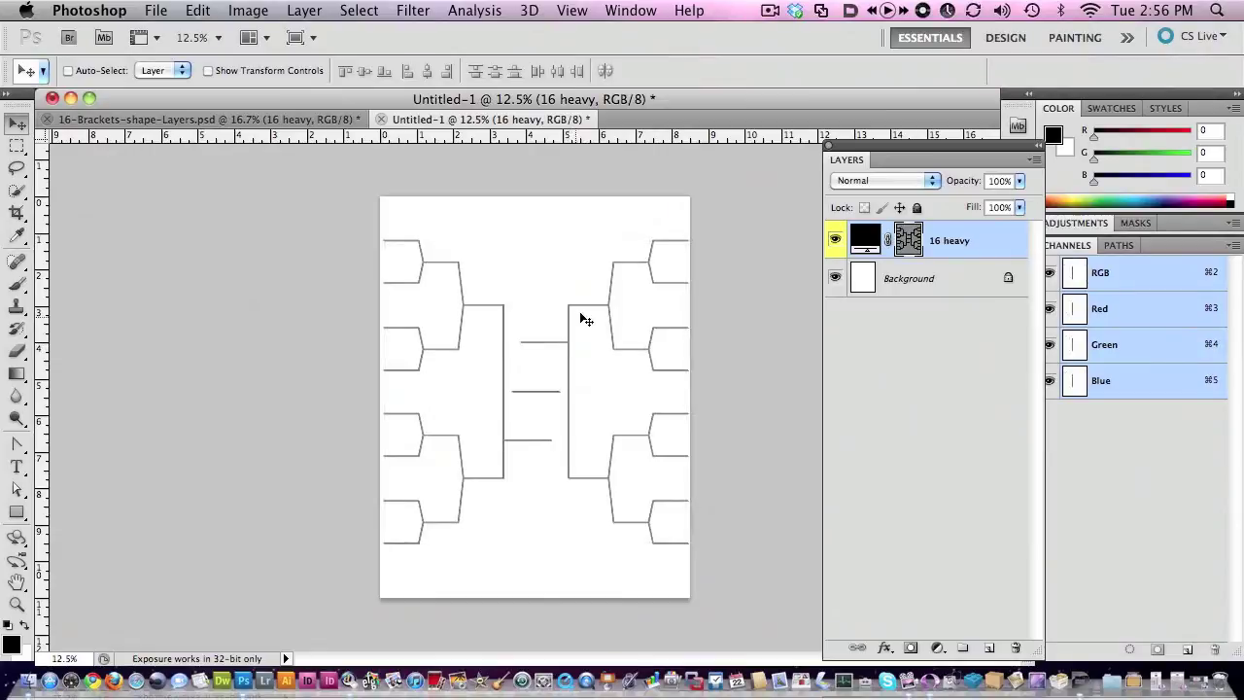
- Enlarge the 16 heavy bracket proportionally about its center to about 193% and inspect its lines up close
key("super+t")
left_click_drag(689, 240, 828, 102)
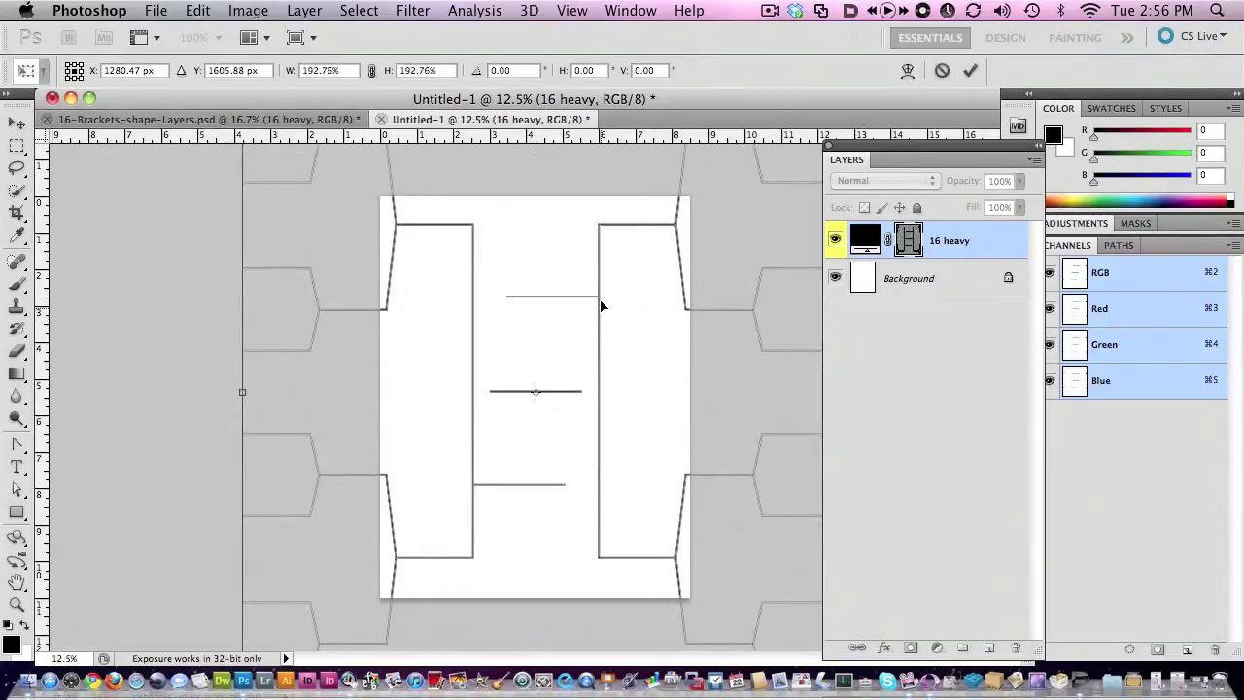
left_click(475, 305)
left_click(464, 305)
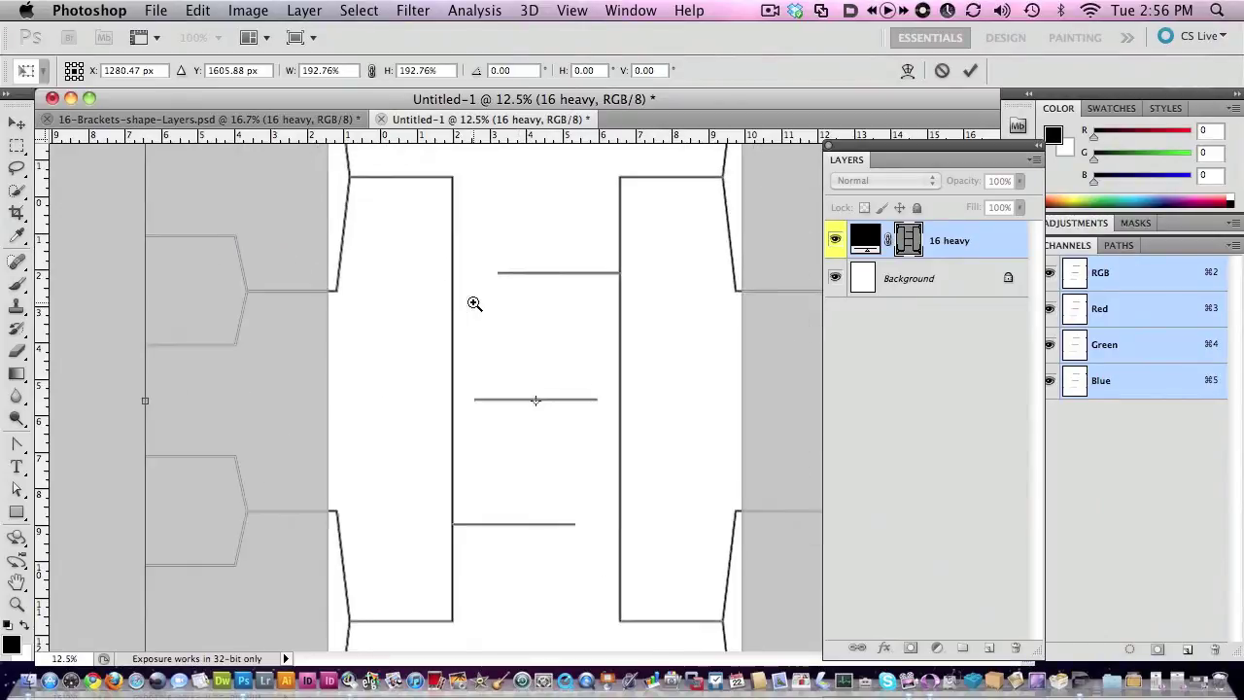
left_click(460, 305)
- Transform the 16 heavy bracket to about 90% width and 73% height so it fits inside the page
left_click(404, 316, "alt")
left_click(404, 316, "alt")
left_click(405, 315, "alt")
left_click(404, 315, "alt")
left_click(404, 315, "alt")
left_click_drag(387, 248, 545, 341)
left_click_drag(534, 463, 534, 456)
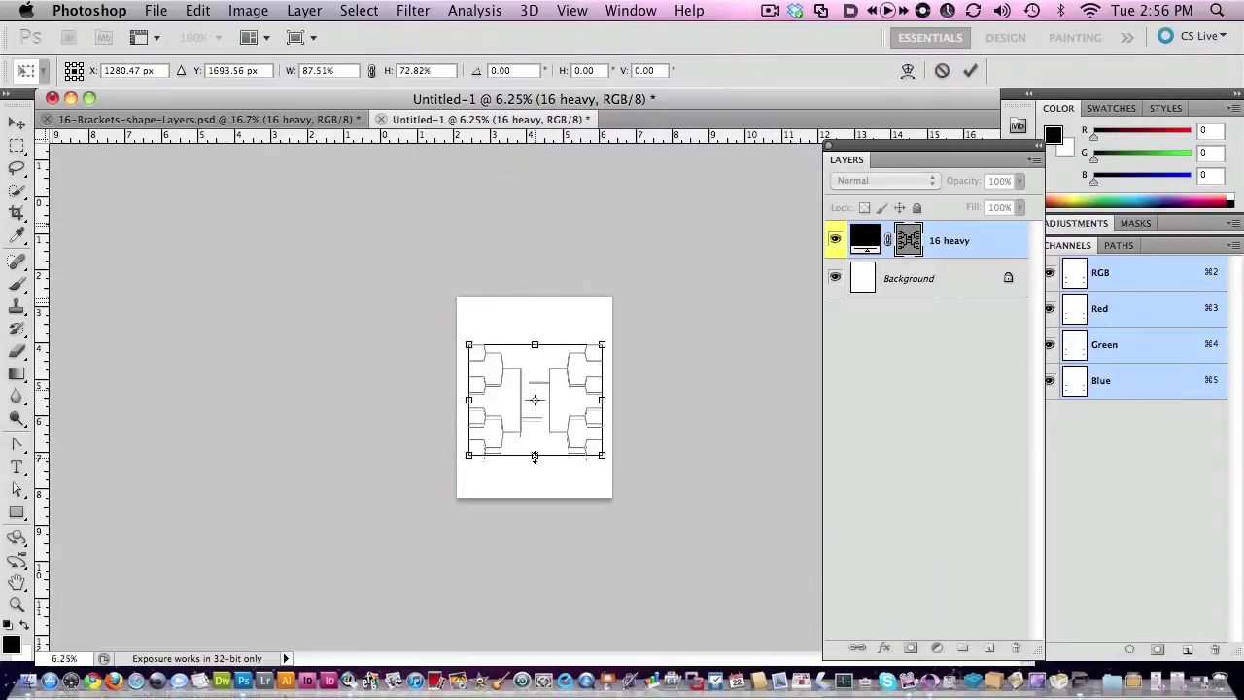
left_click_drag(467, 399, 463, 399)
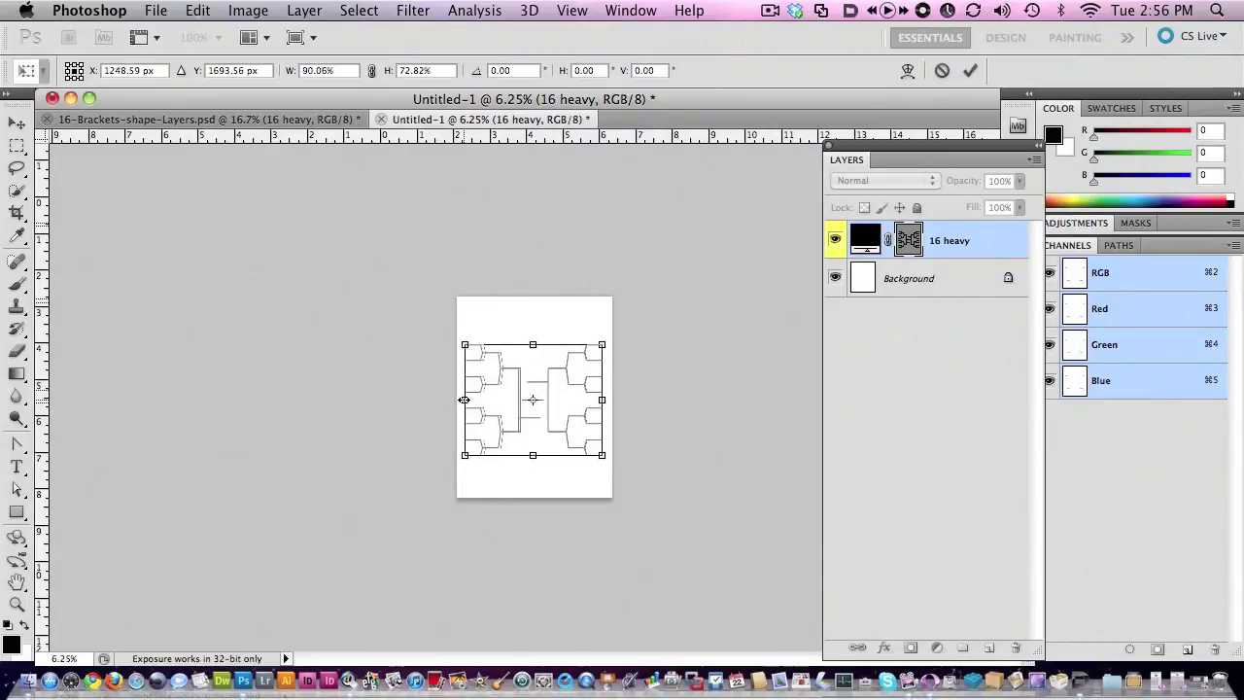
left_click(500, 343)
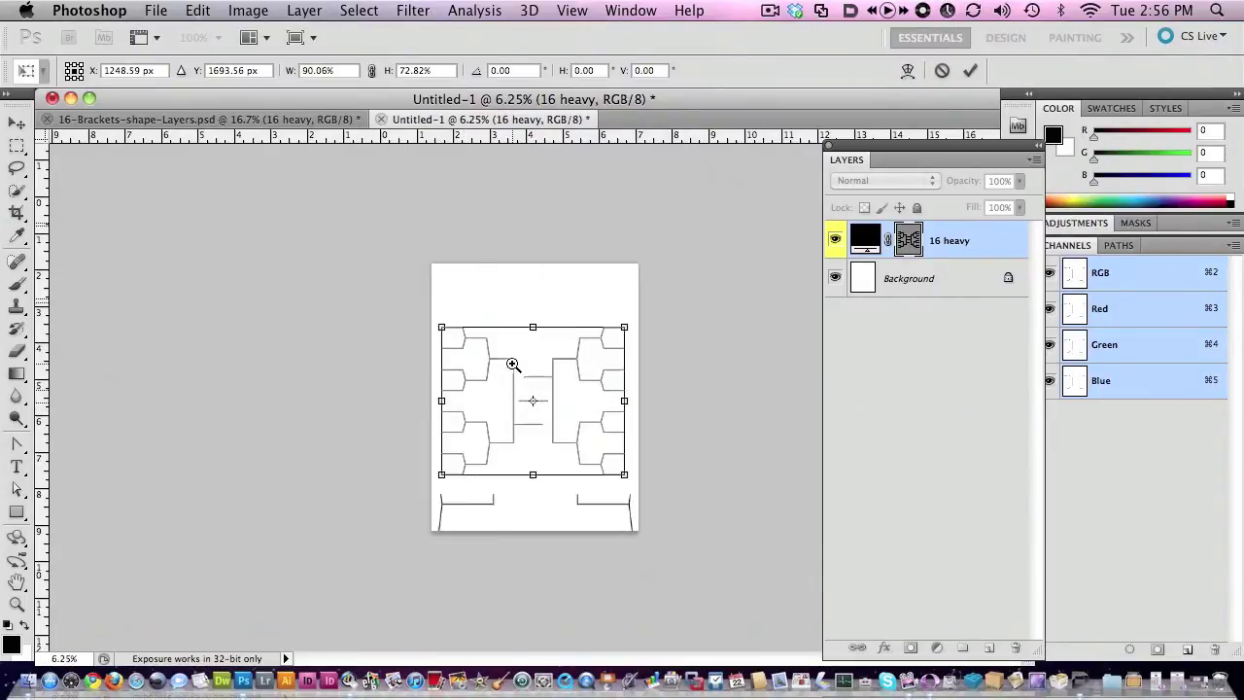
left_click(513, 356)
left_click(547, 381)
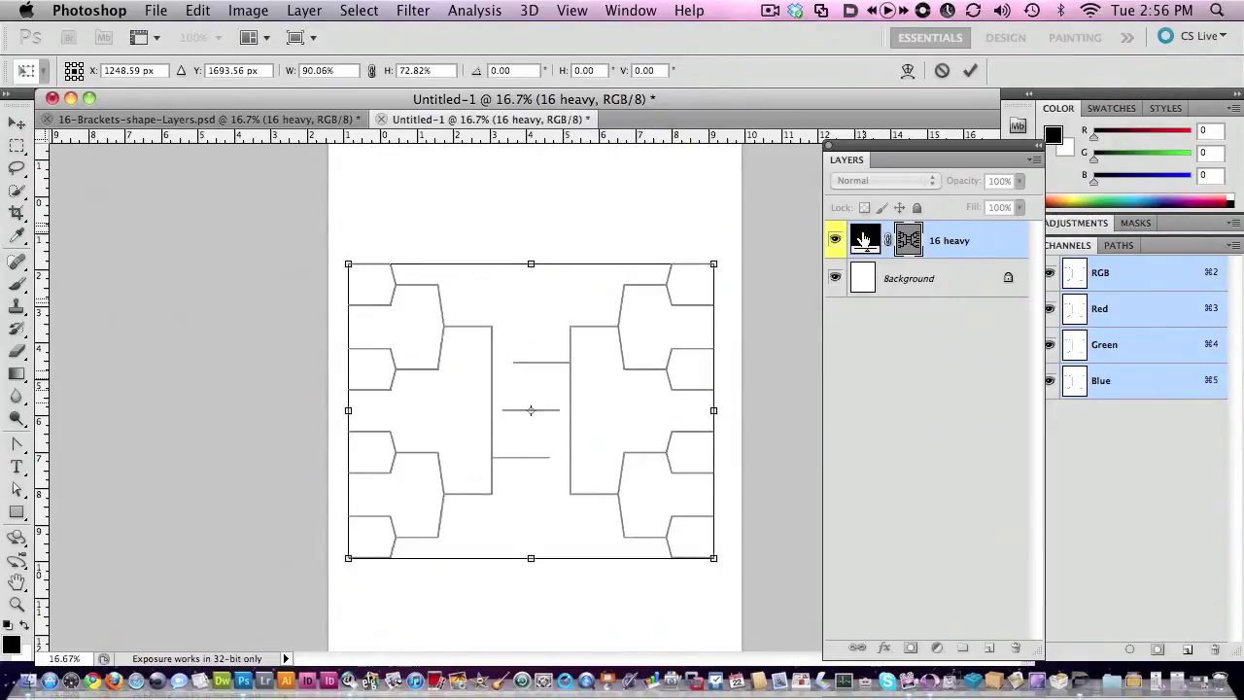
- Set the 16 heavy layer's fill color to red ff0000 and select the Background layer
double_click(867, 240)
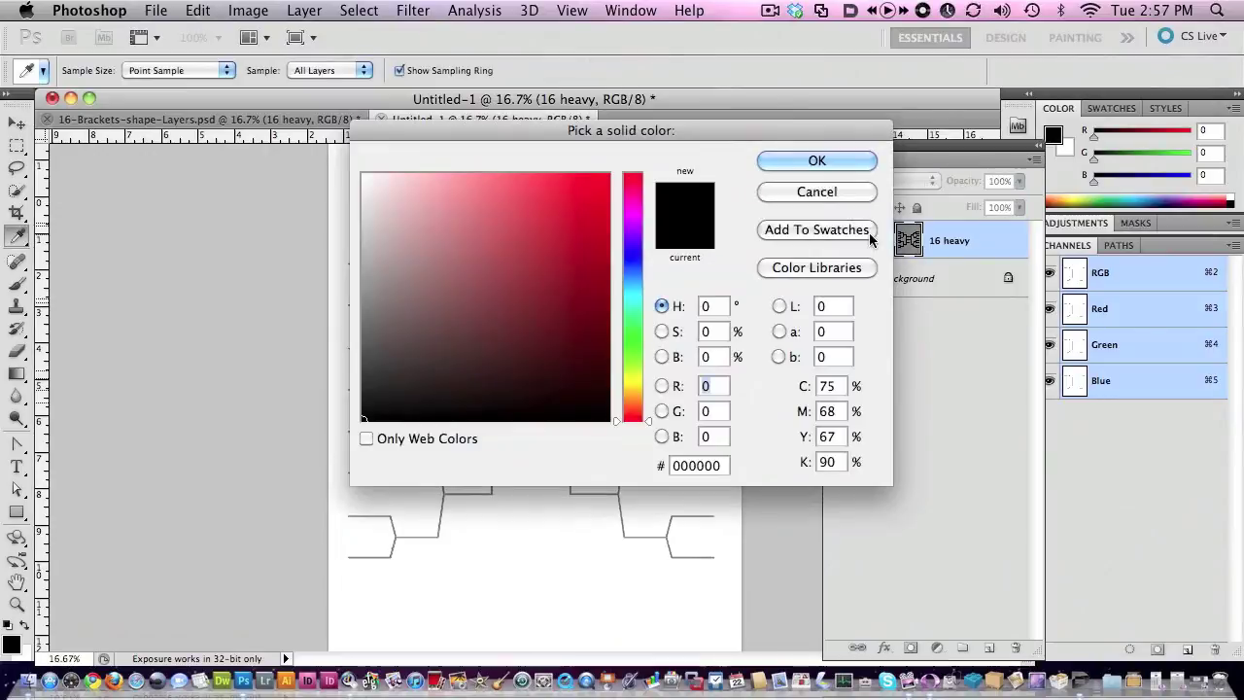
left_click_drag(516, 252, 610, 173)
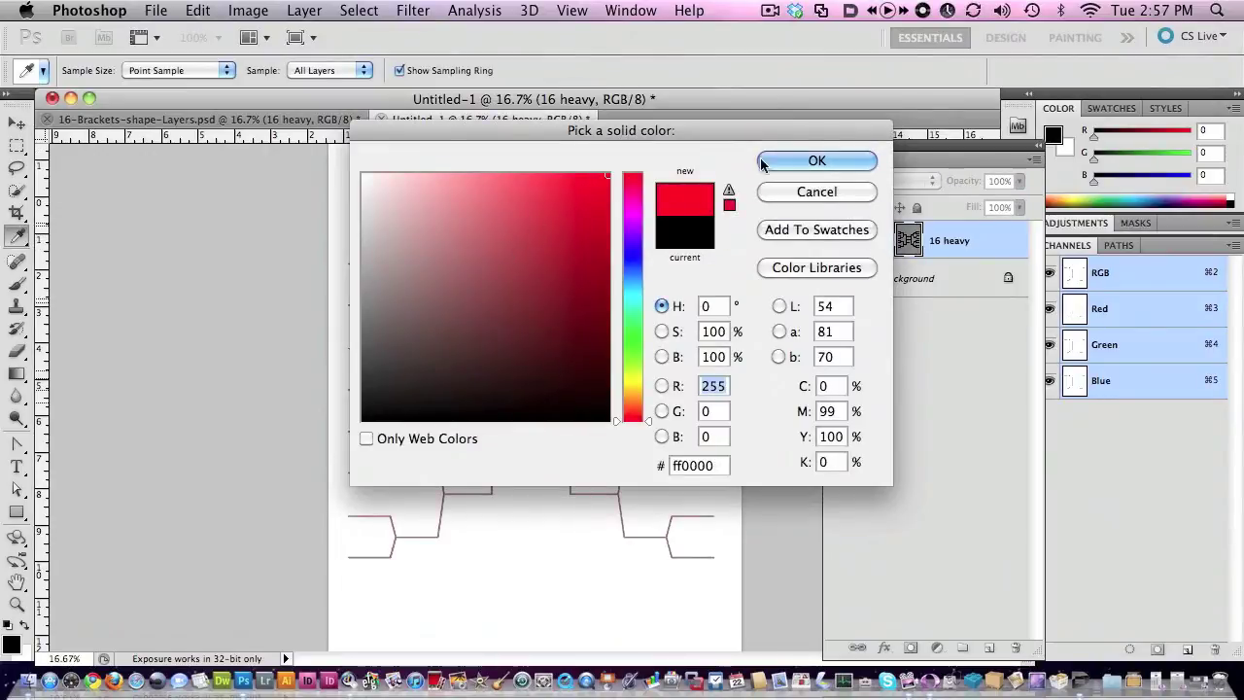
left_click(828, 160)
left_click(920, 276)
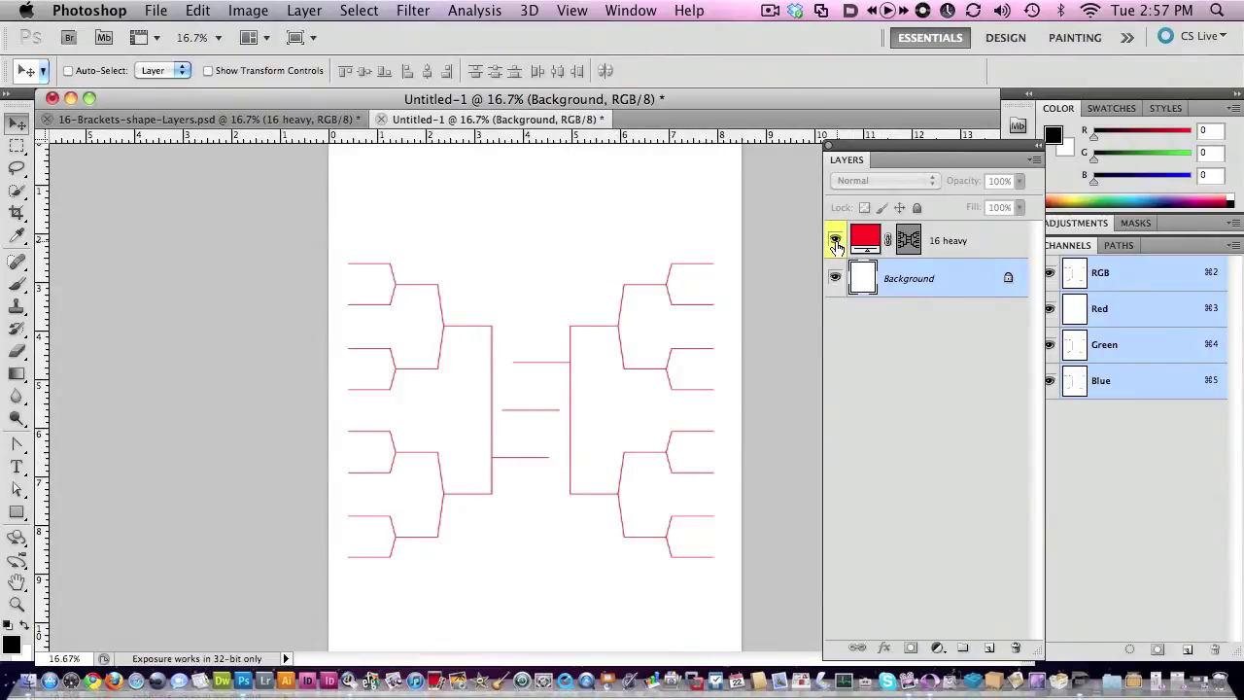
- Return to 16-Brackets-shape-Layers.psd, and show and select the 68 rounded layer
left_click(262, 119)
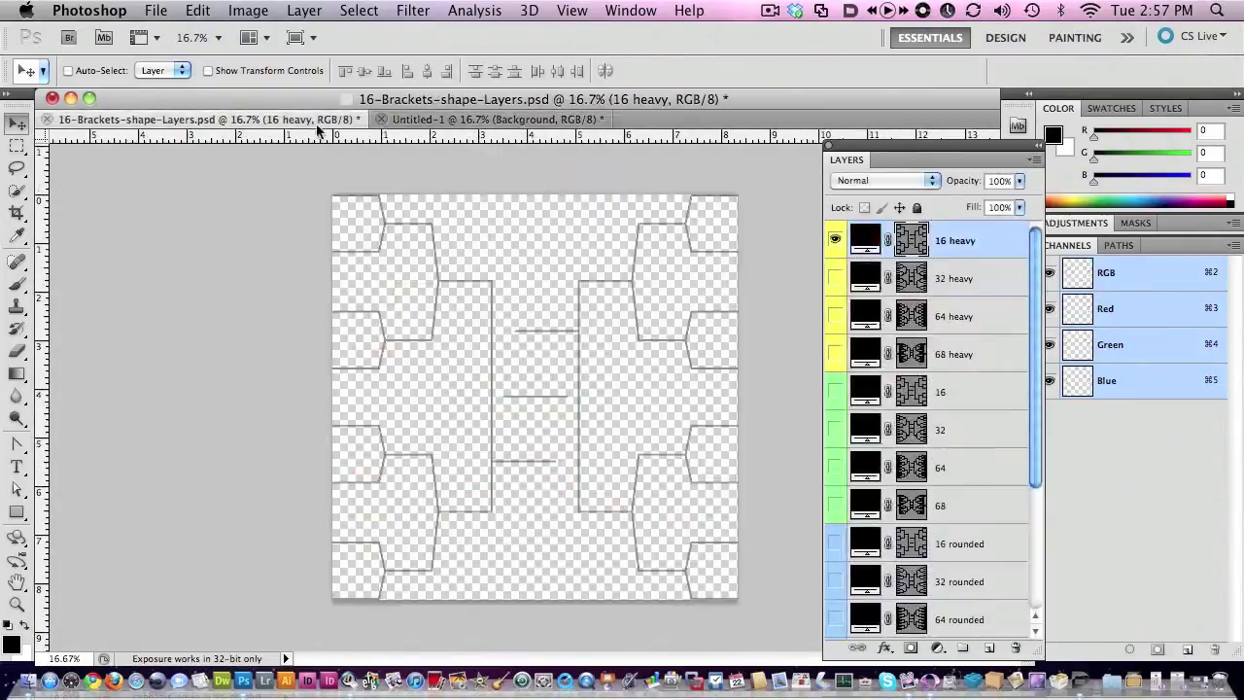
scroll(1036, 285, "down", 4)
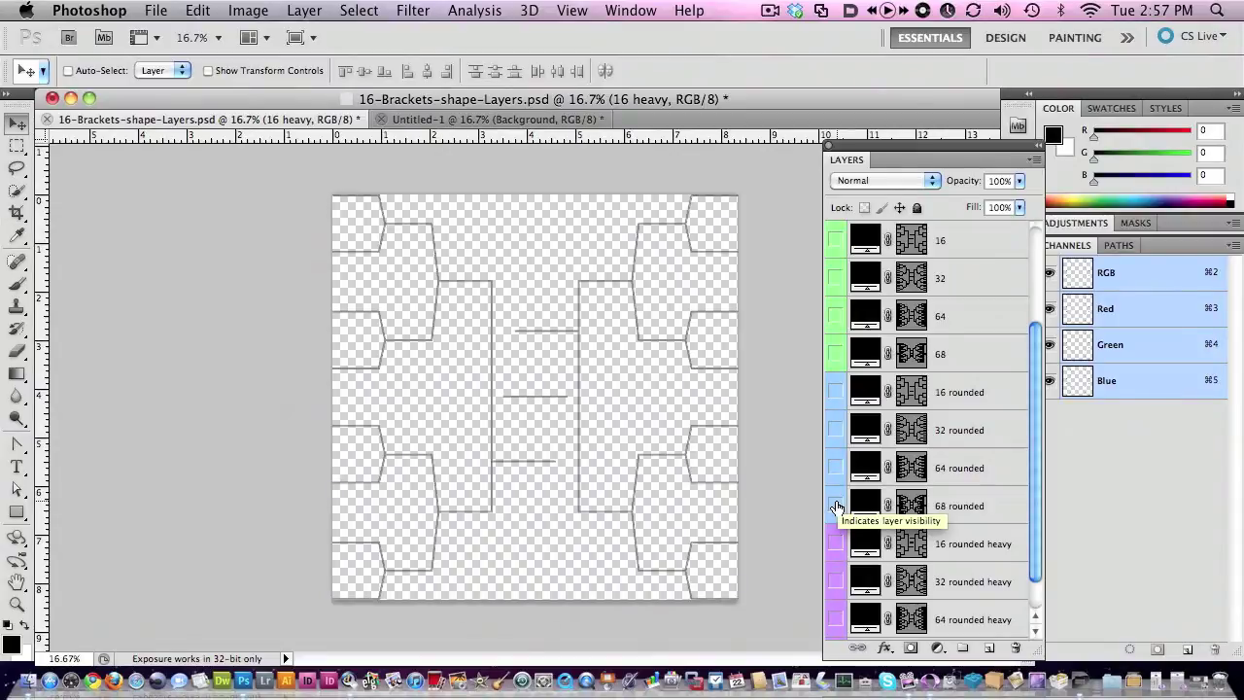
left_click(836, 505)
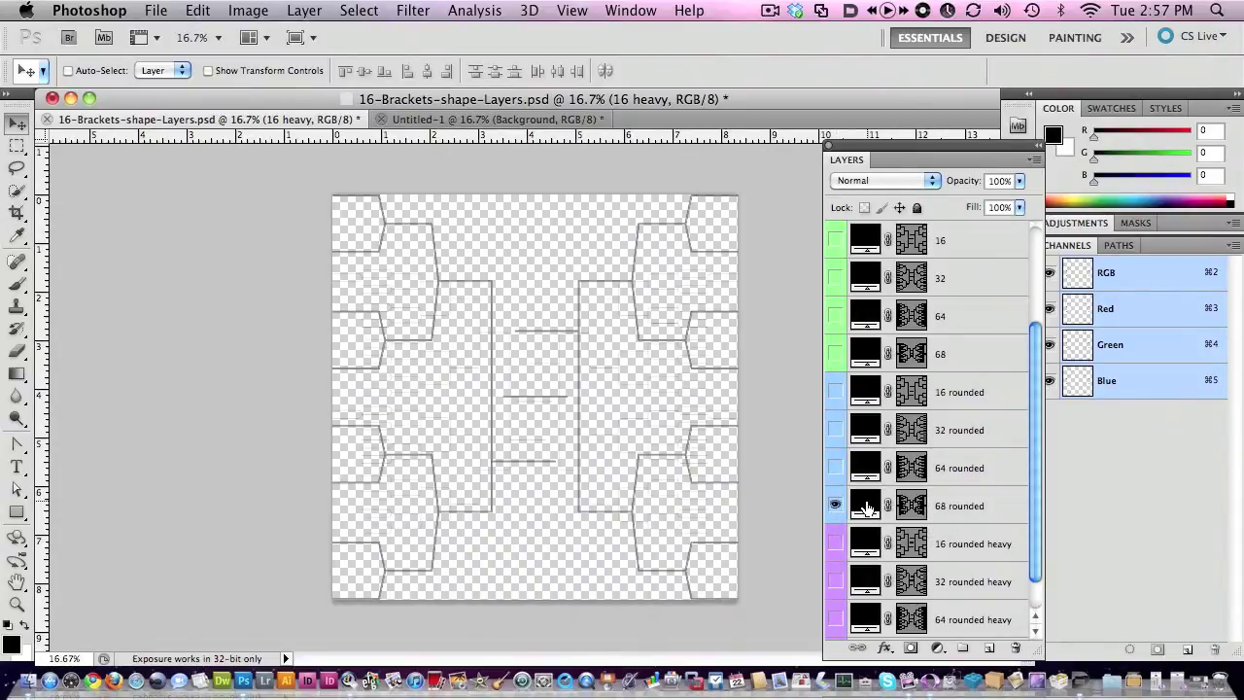
left_click(864, 505)
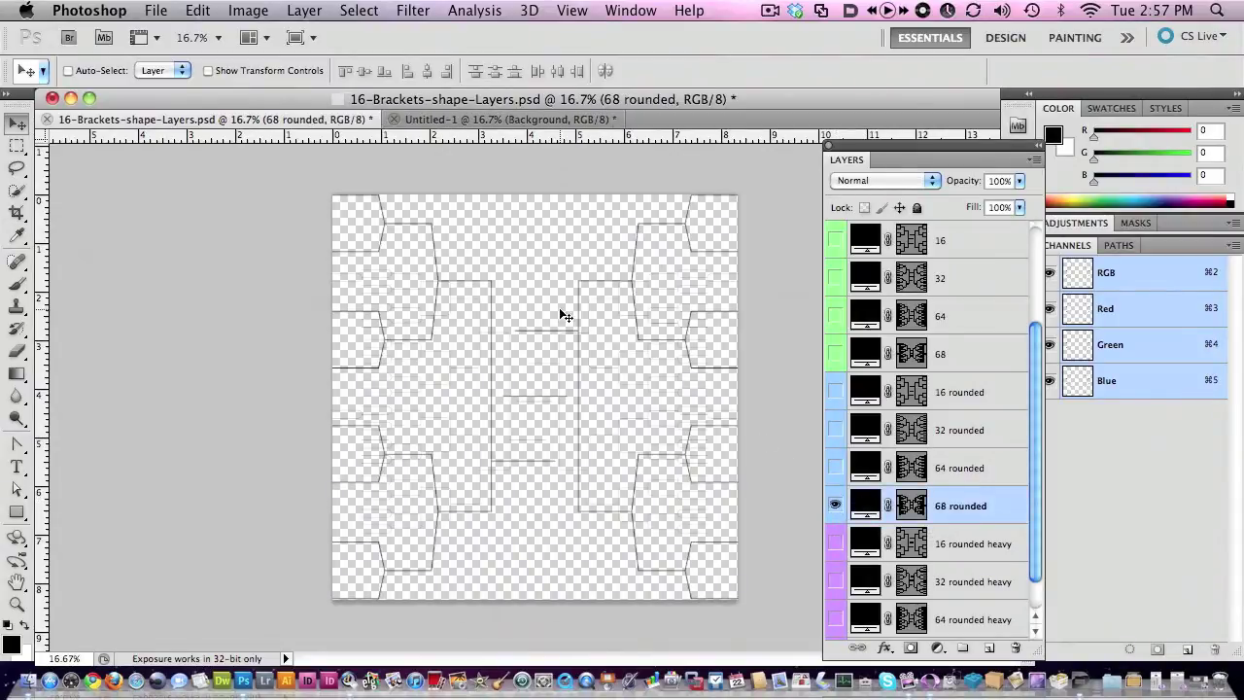
- Copy the 68 rounded bracket into Untitled-1 and center it across the page with the 16 heavy layer hidden
left_click_drag(580, 315, 567, 272)
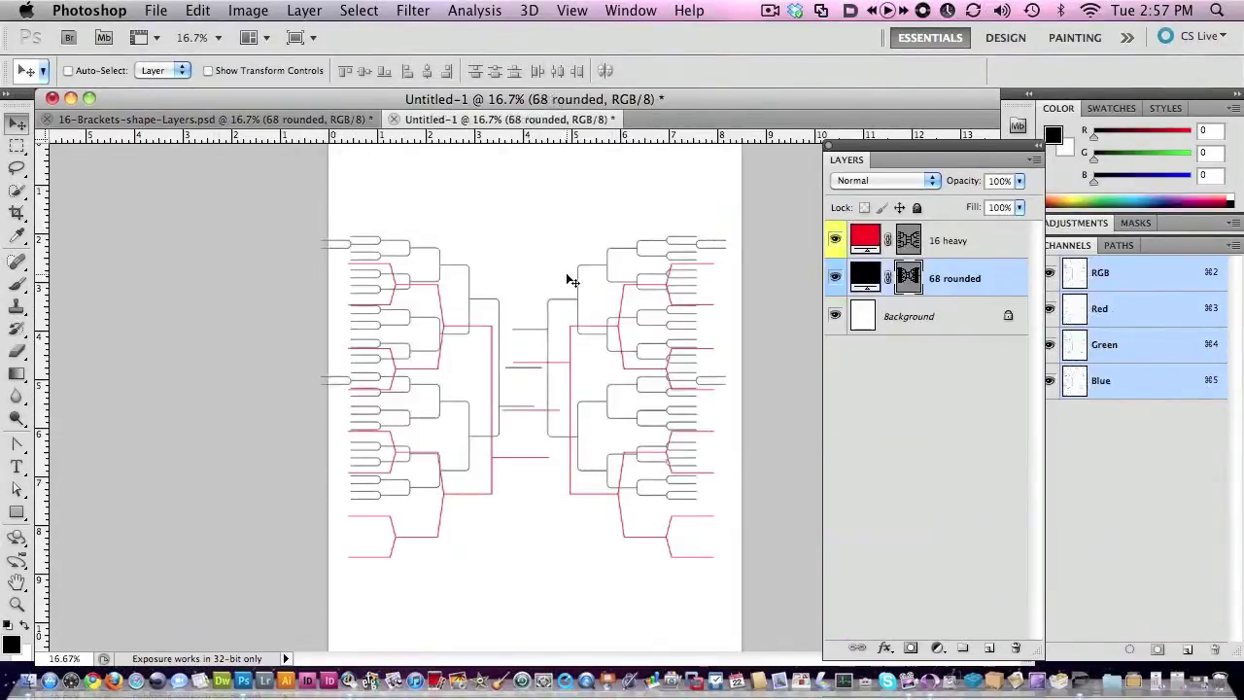
left_click(834, 241)
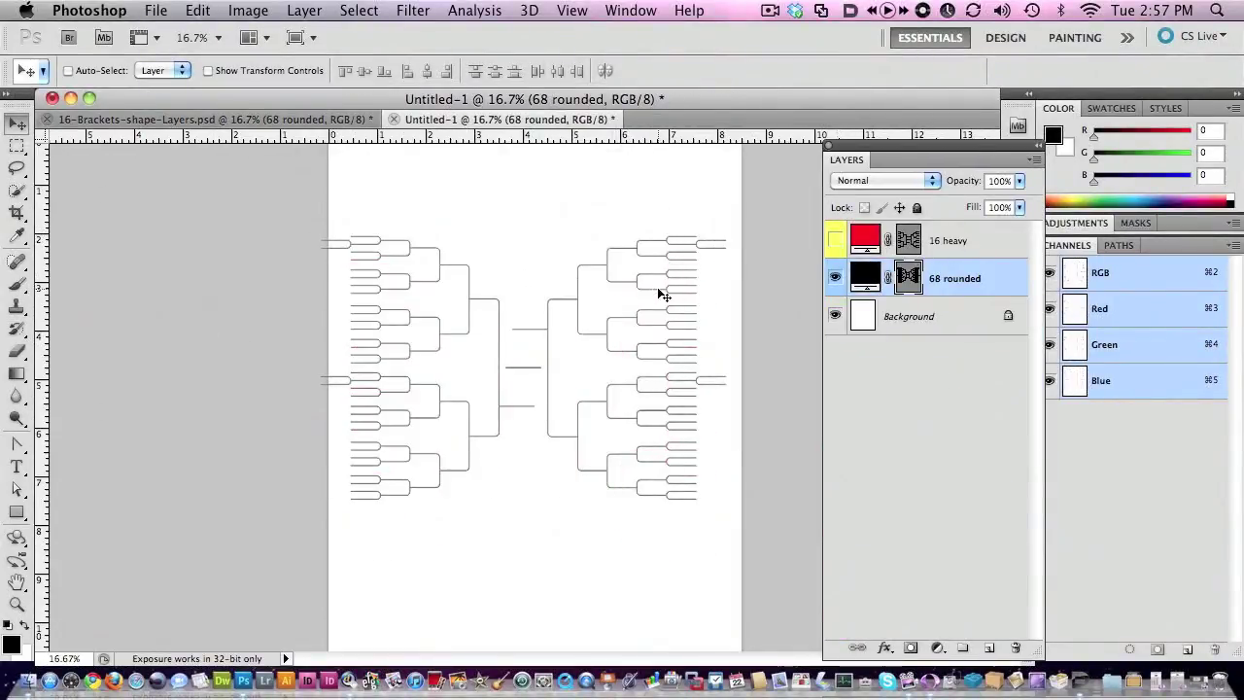
left_click_drag(473, 304, 485, 325)
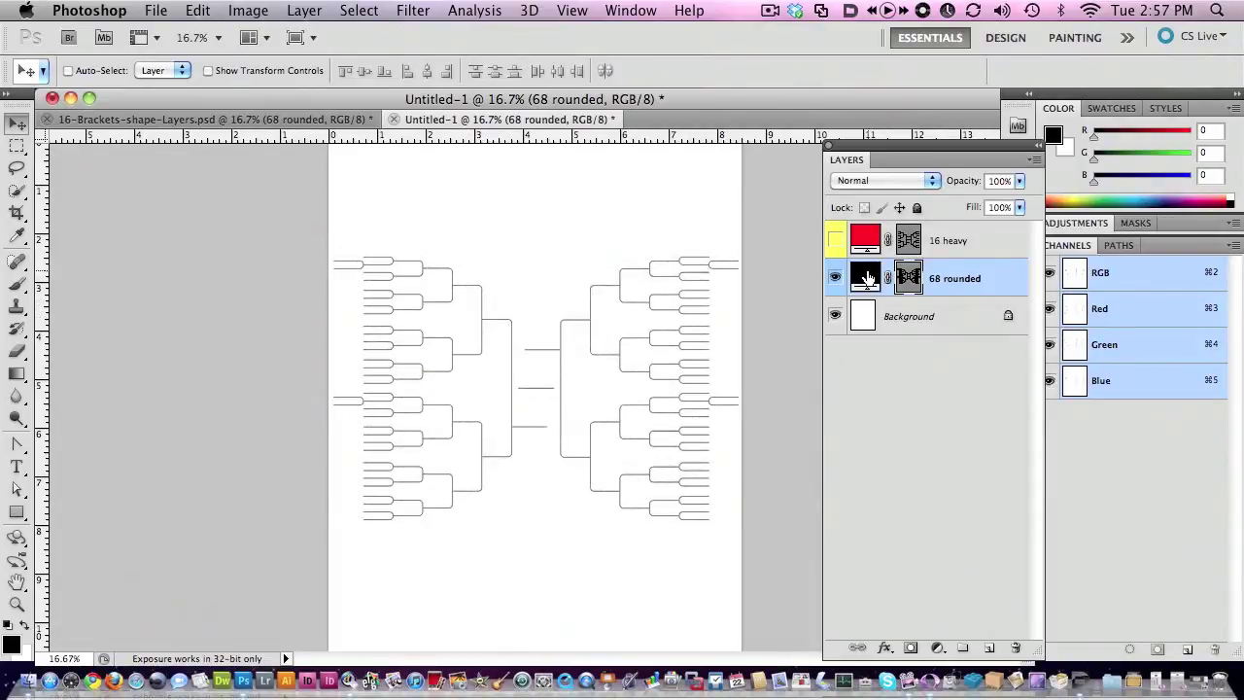
- Set the 68 rounded layer's fill color to blue 2244a8
double_click(868, 279)
left_click_drag(526, 275, 560, 257)
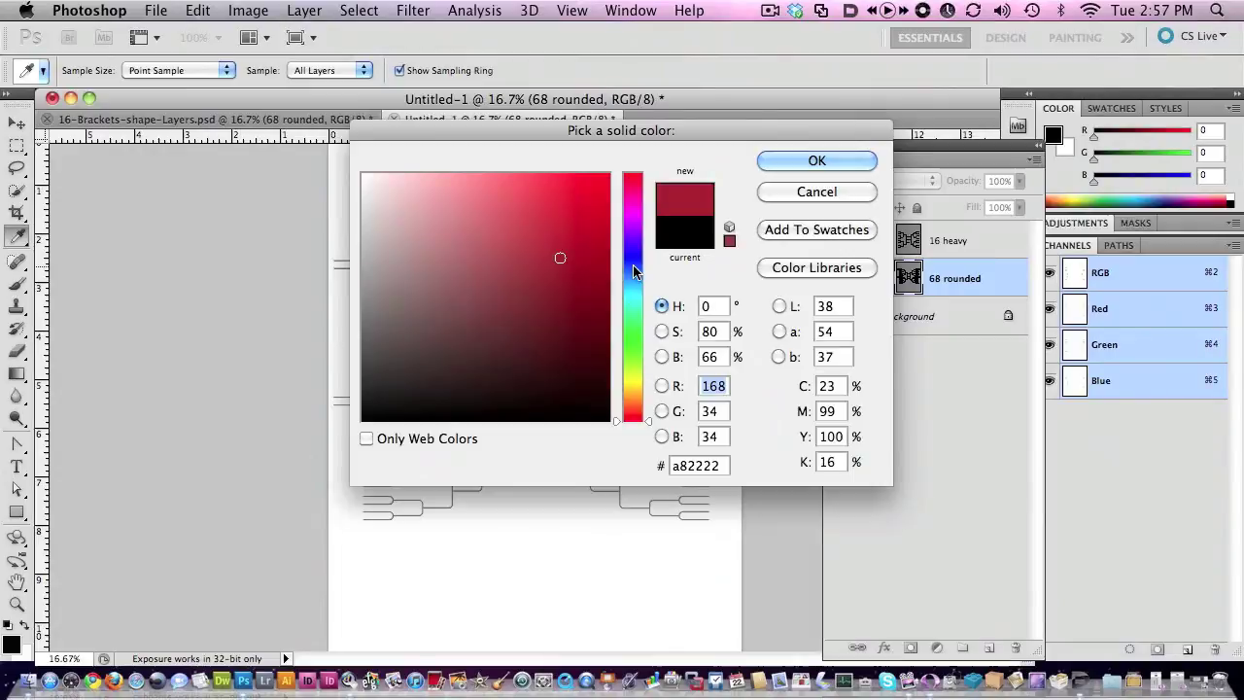
left_click(632, 266)
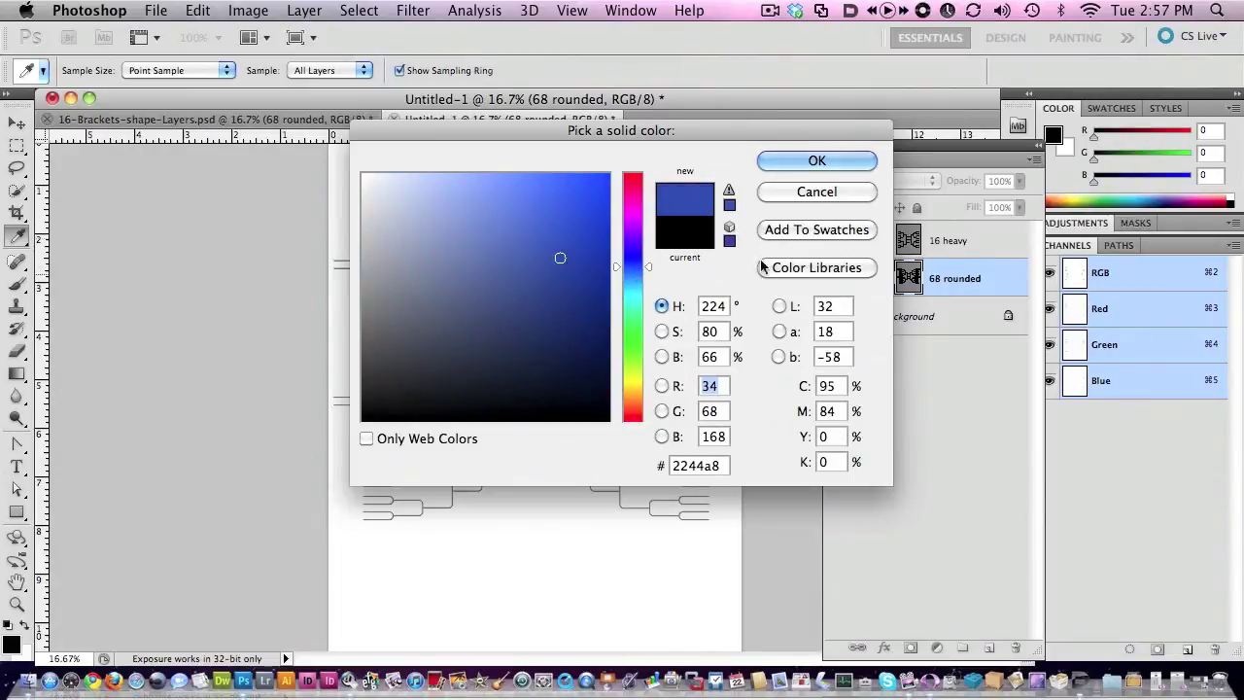
left_click(816, 161)
- Scale the 68 rounded bracket proportionally from its center to about 224% and shift it so its left half spreads across the page
key("super+t")
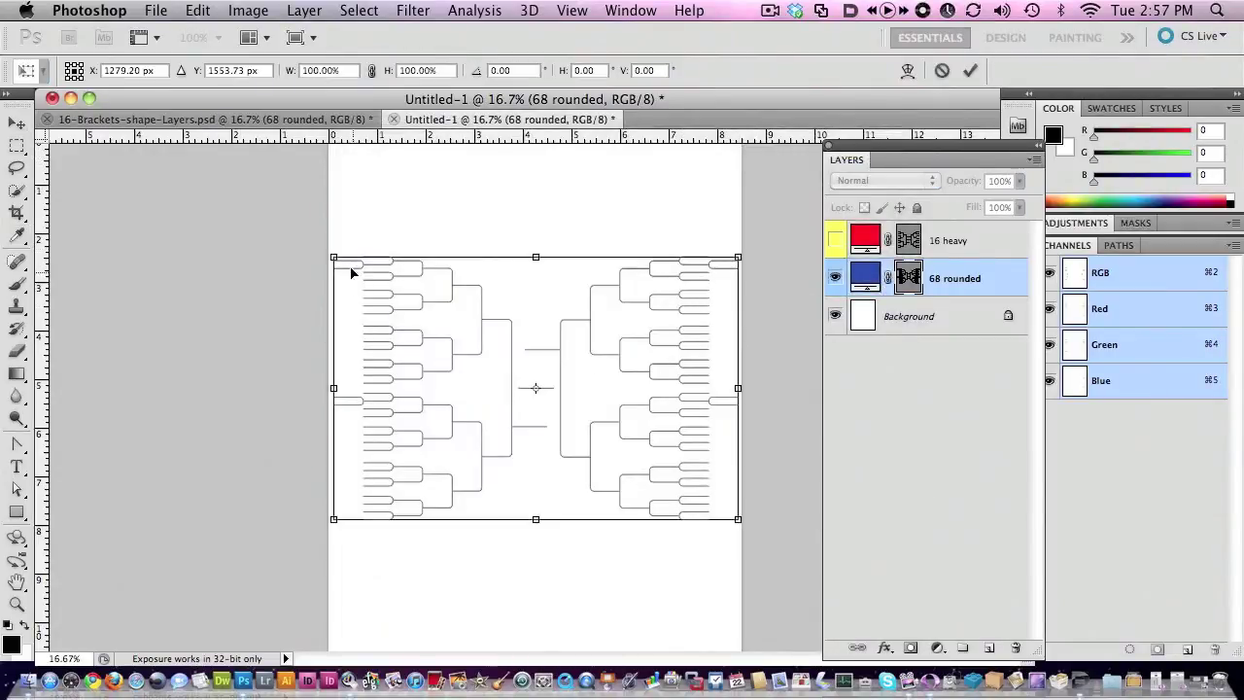
left_click_drag(334, 257, 46, 161)
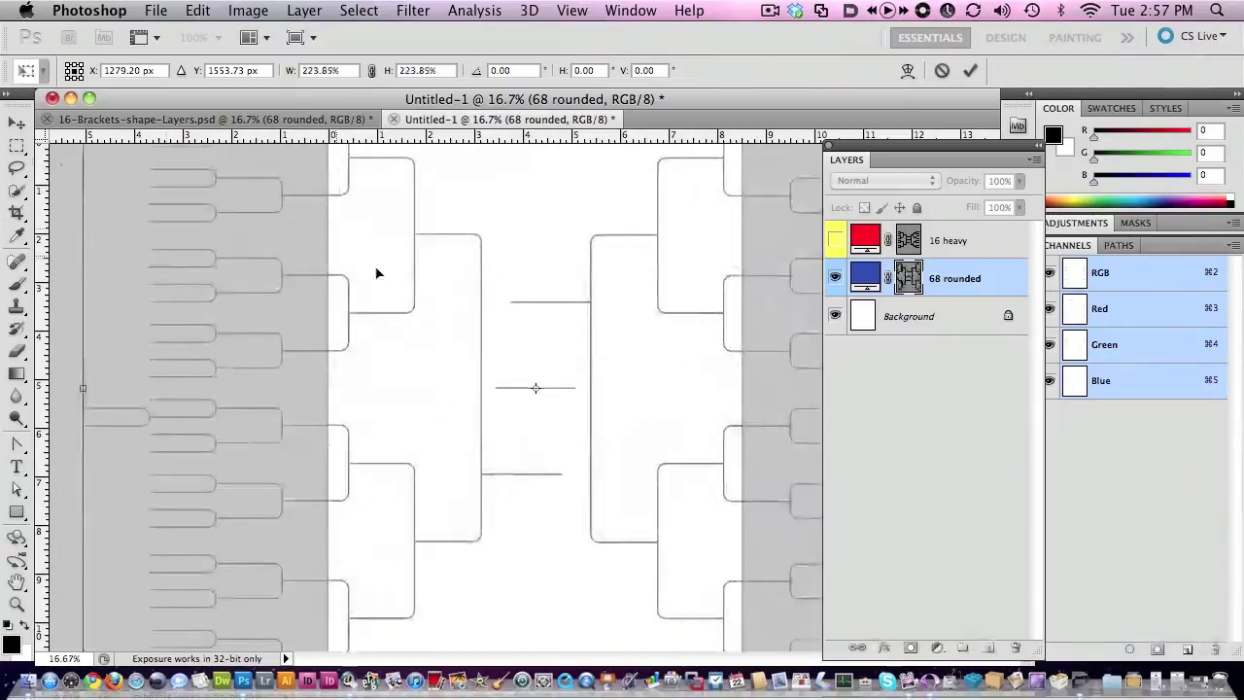
left_click_drag(402, 319, 447, 348)
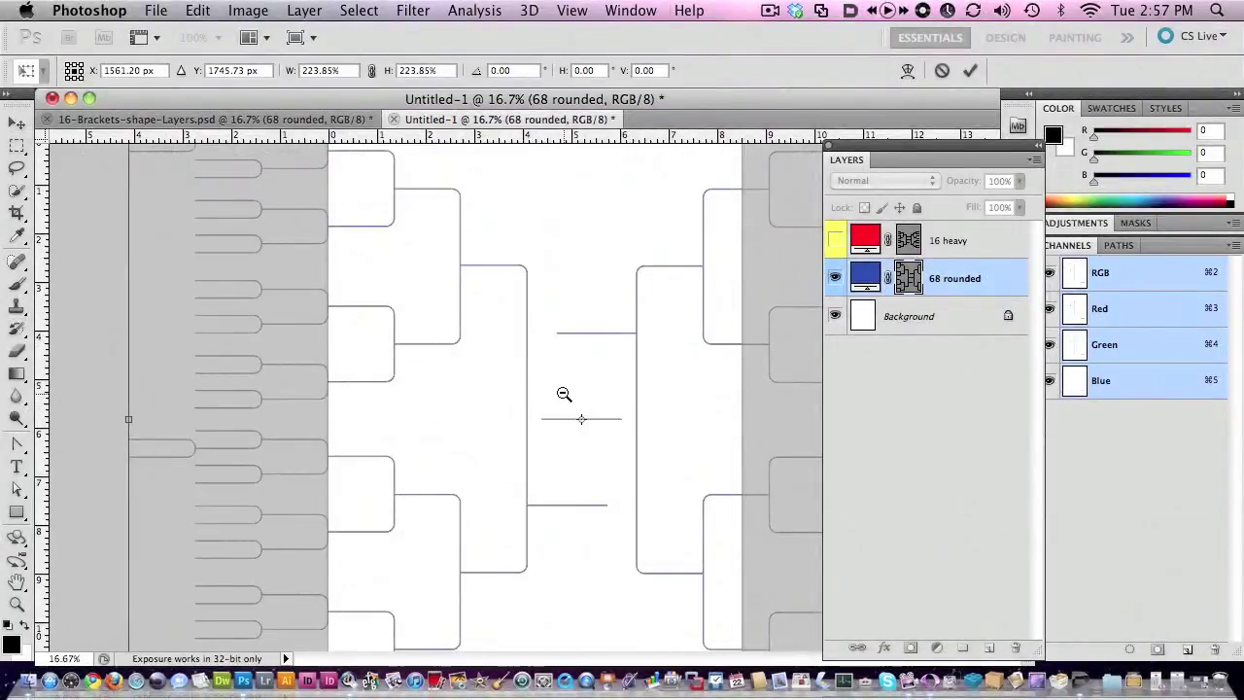
left_click(564, 394, "alt+super")
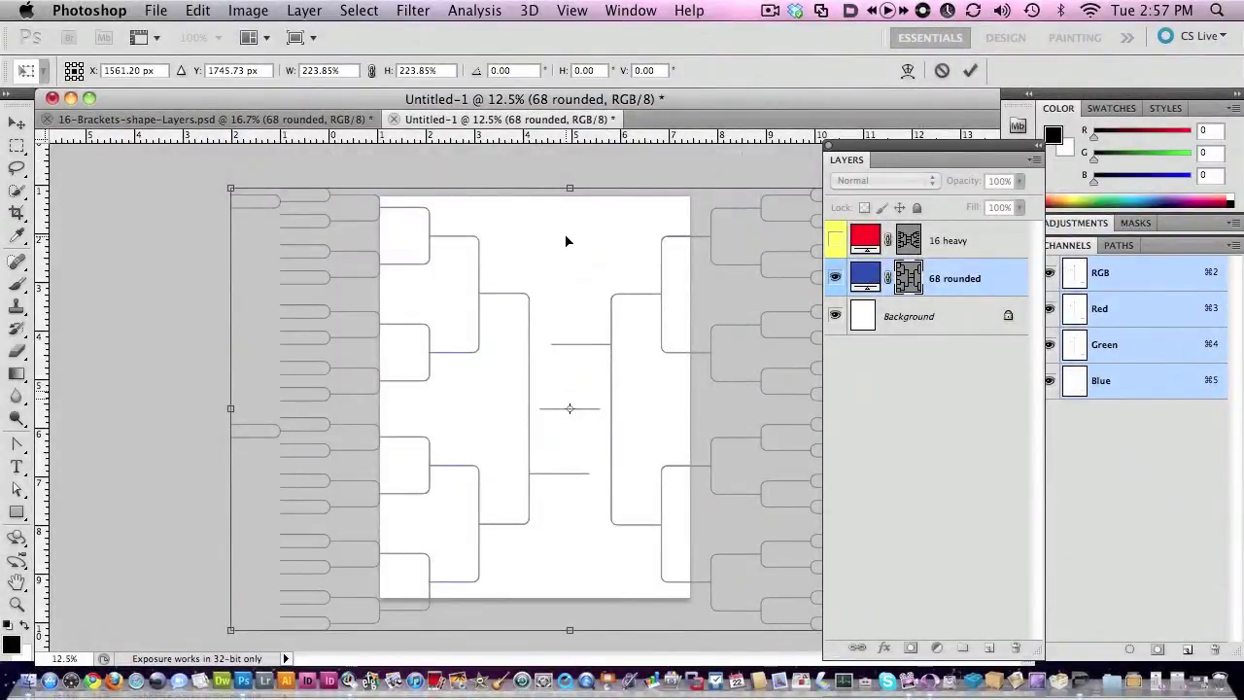
key("Return")
left_click_drag(615, 346, 649, 334)
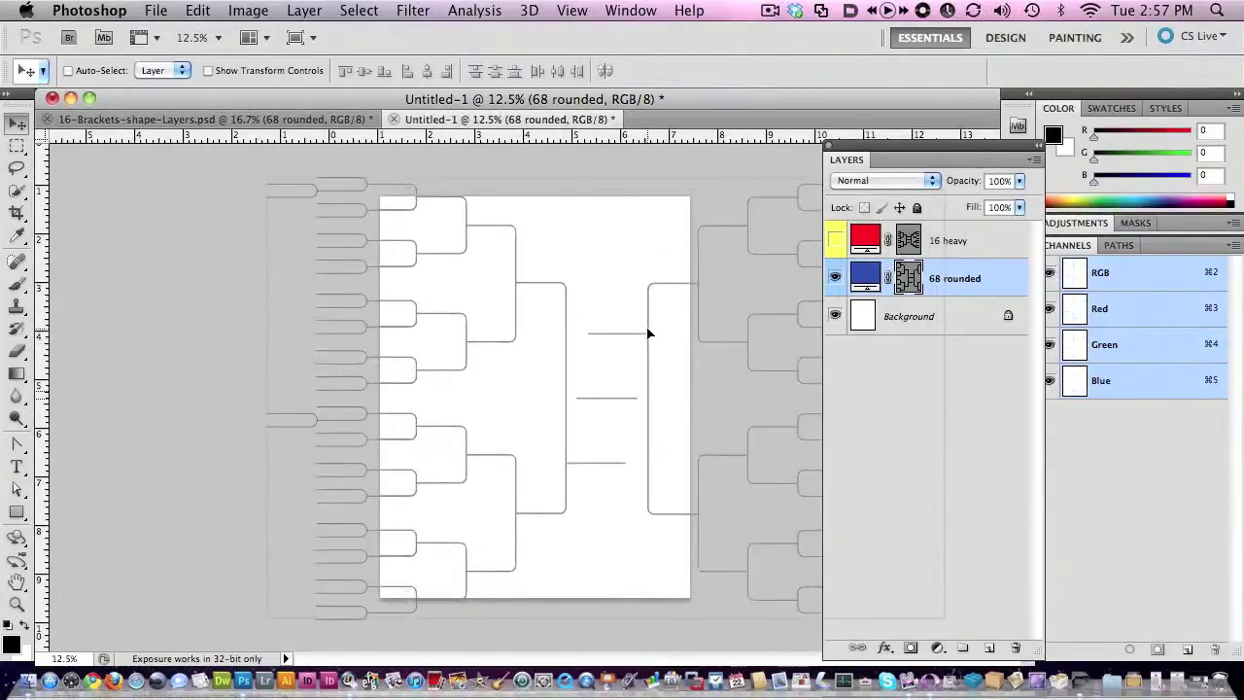
- Mask the 68 rounded layer to a rectangular area around the inner left-half rounds, excluding the upper center line
left_click_drag(418, 203, 636, 590)
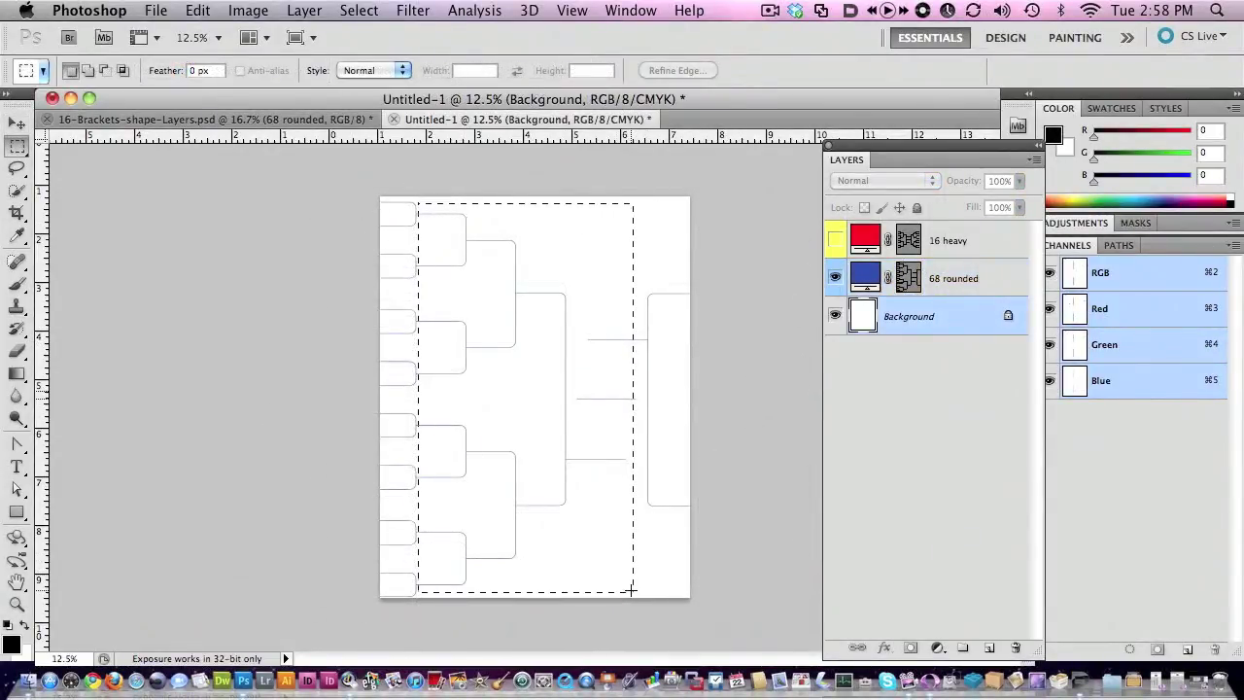
left_click_drag(661, 352, 584, 324)
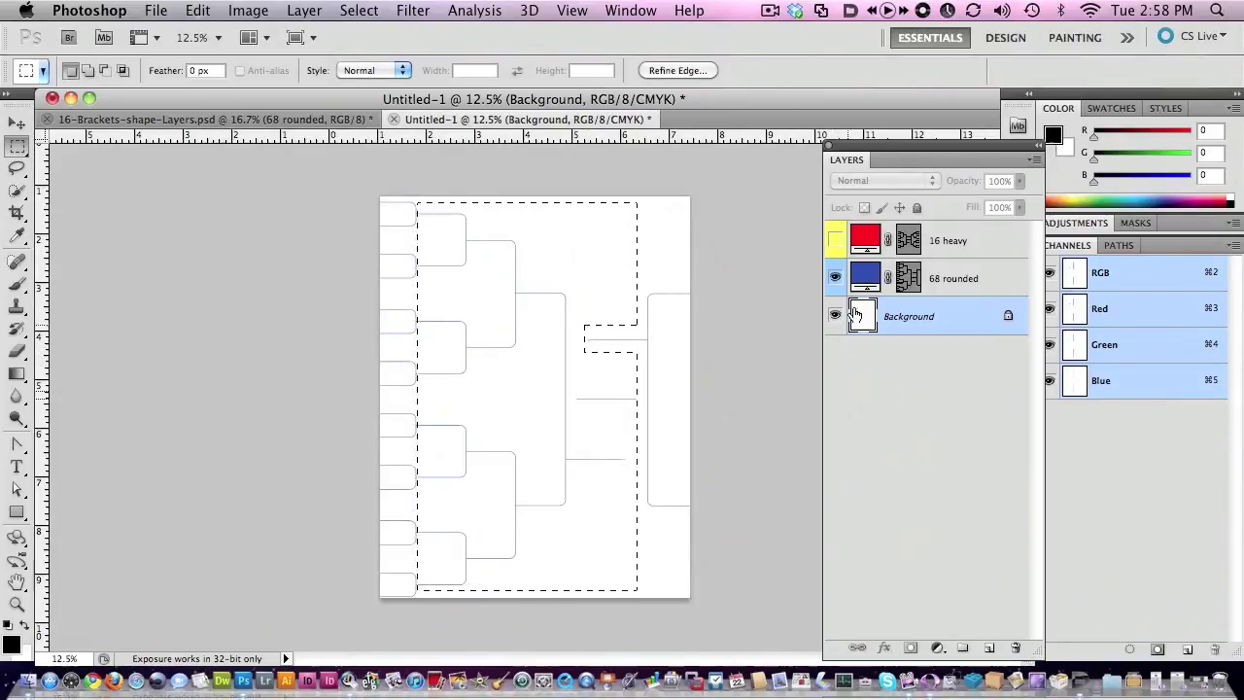
left_click(872, 271)
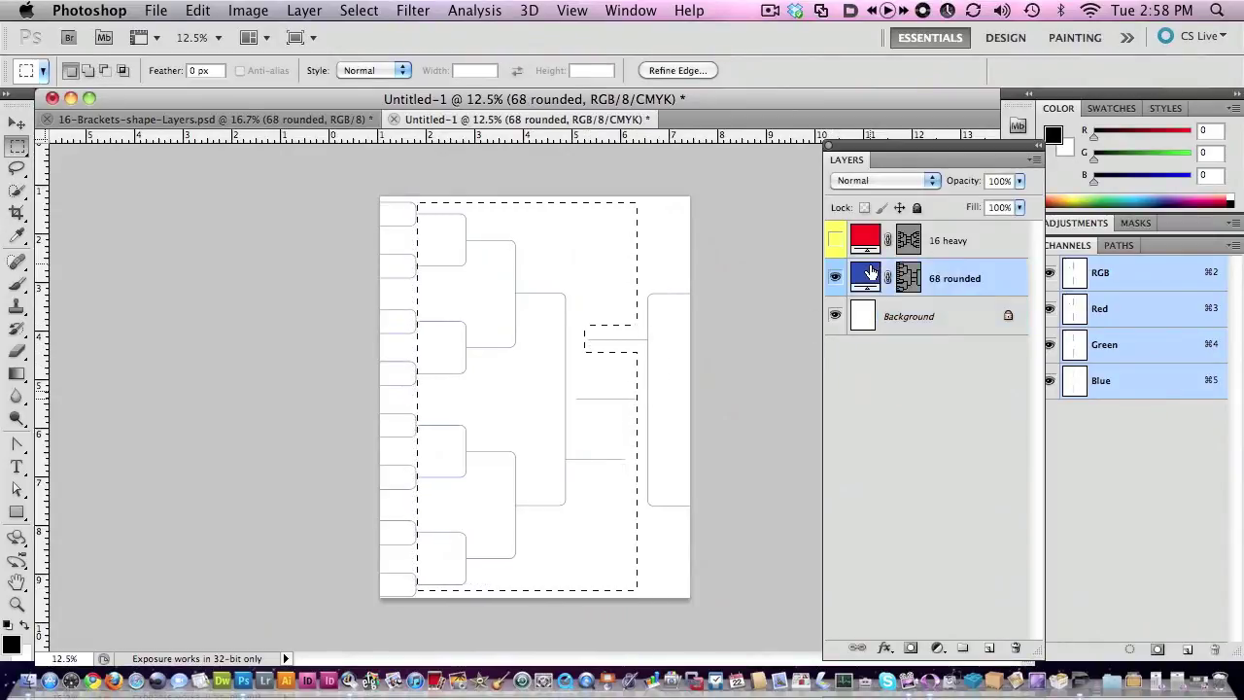
left_click(912, 648)
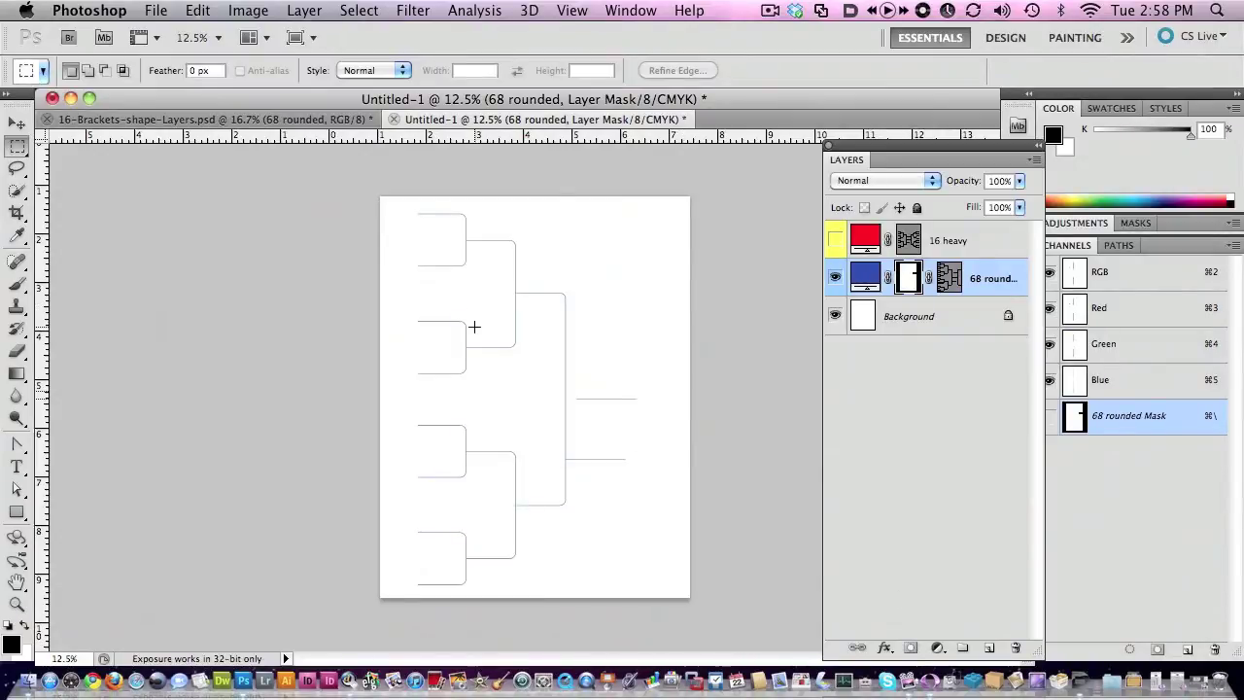
- Move the masked bracket slightly toward the page center and hide the 68 rounded layer
left_click(17, 122)
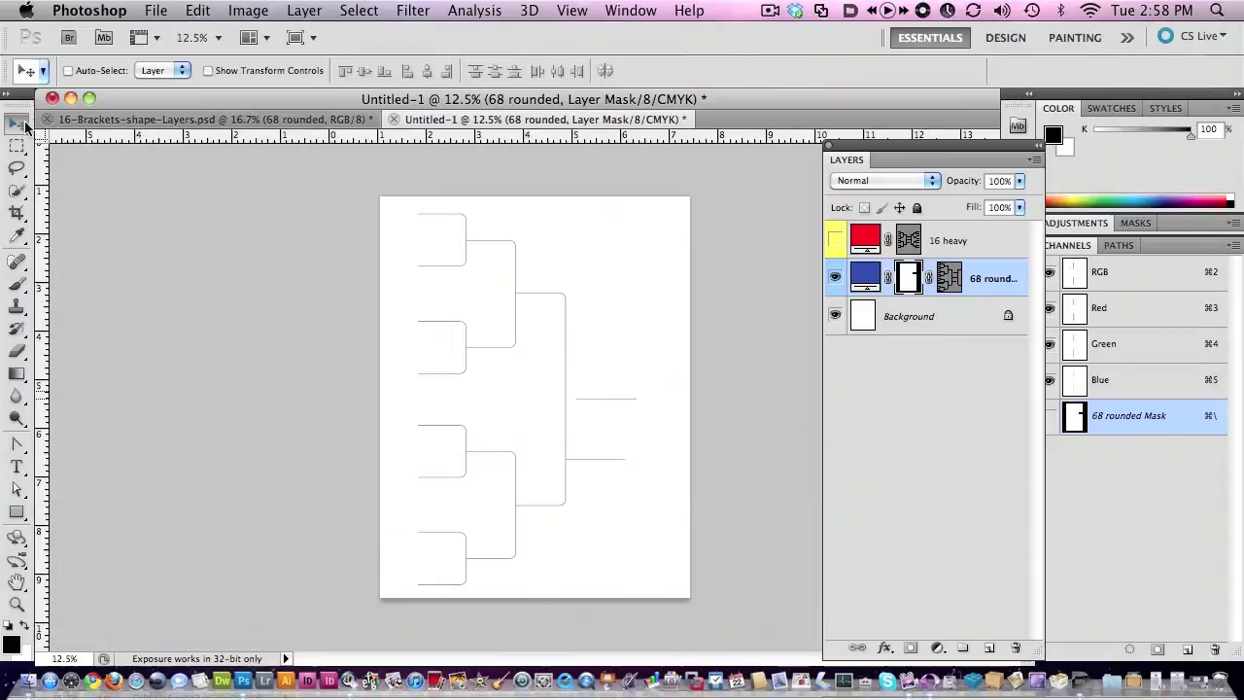
left_click_drag(522, 297, 527, 290)
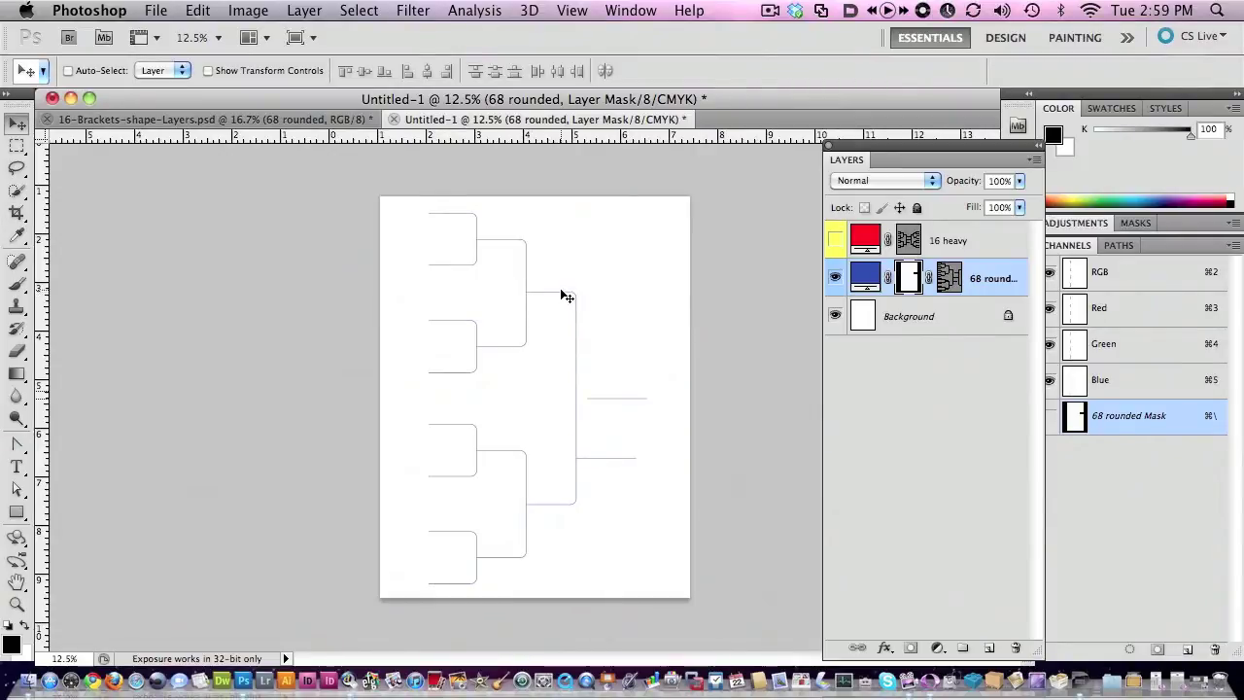
left_click(835, 278)
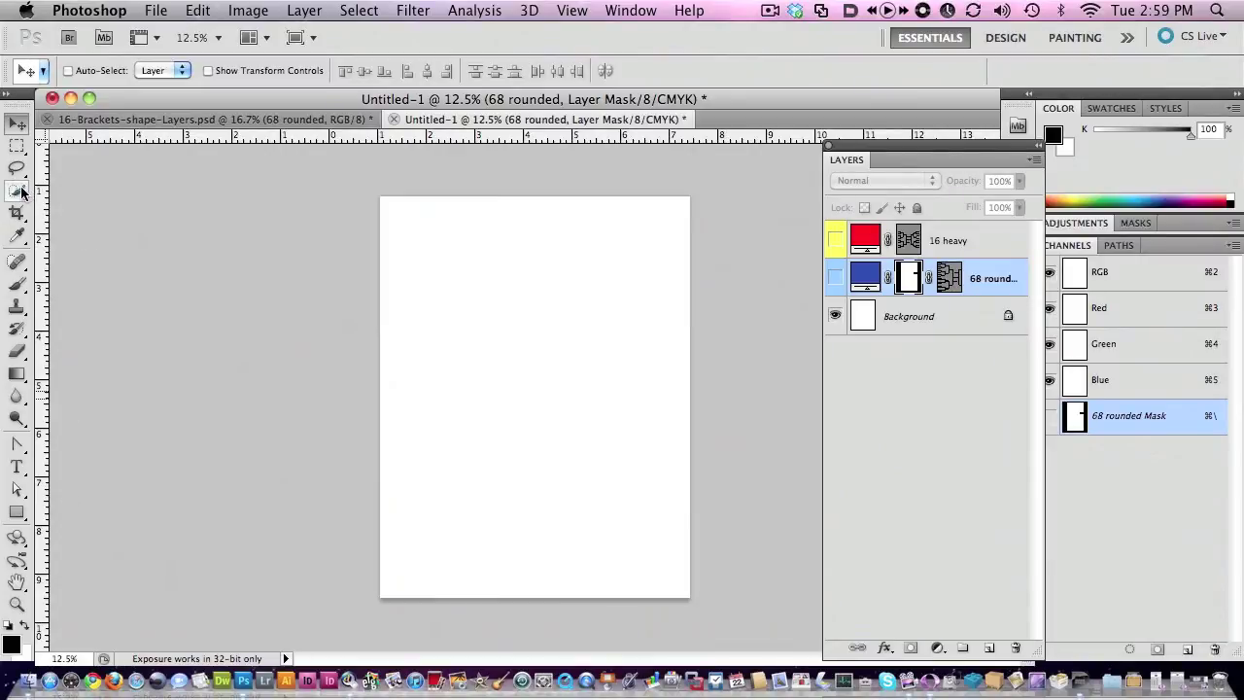
- Choose the 16 rounded heavy bracket brush at 2497 px and add a new layer directly above the Background
left_click(16, 284)
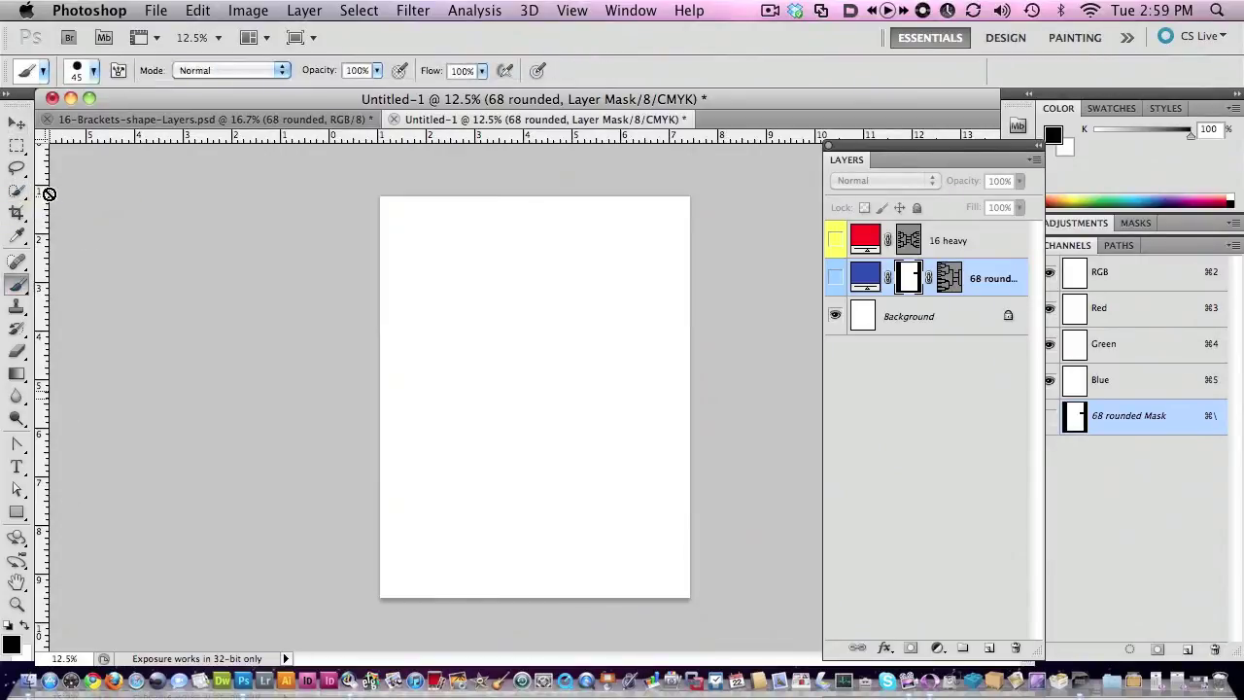
left_click(93, 71)
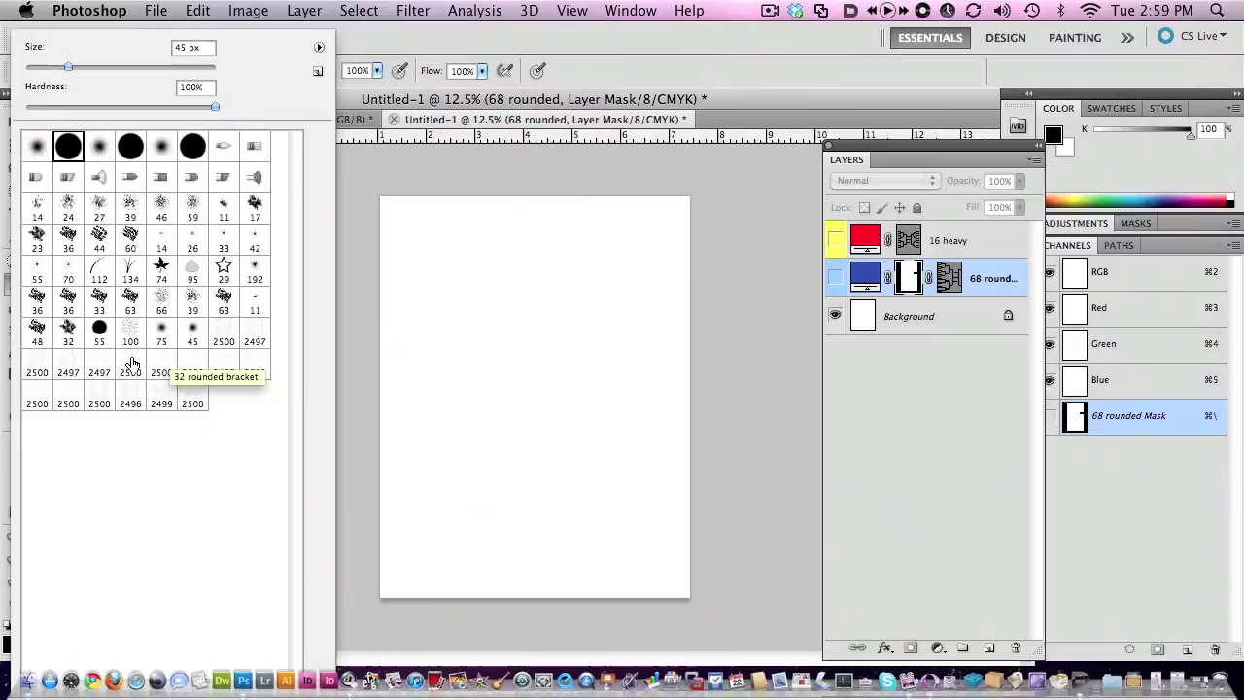
left_click(65, 361)
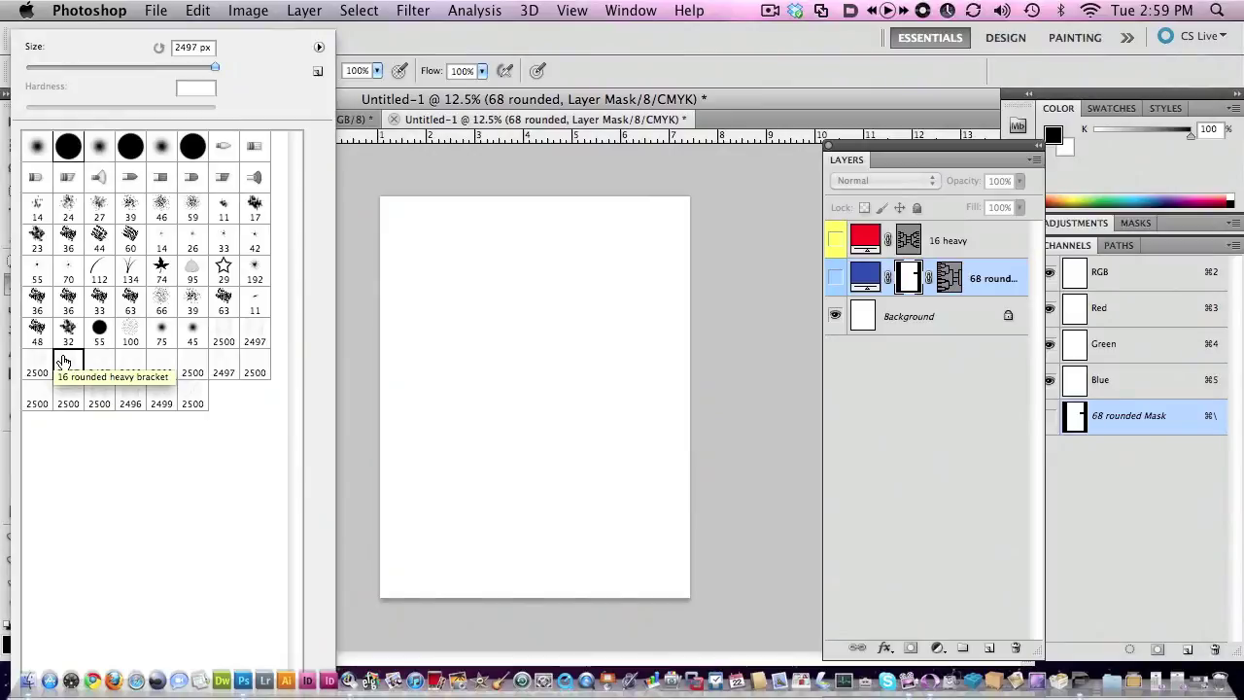
left_click(673, 126)
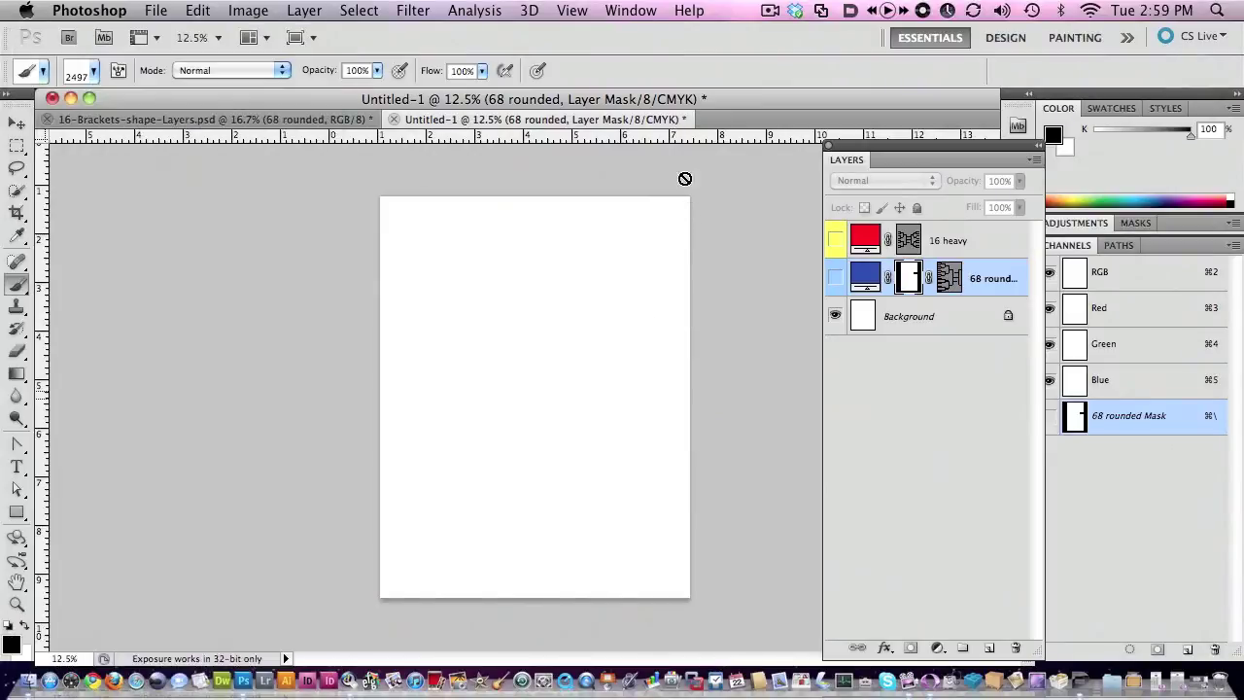
left_click(923, 314)
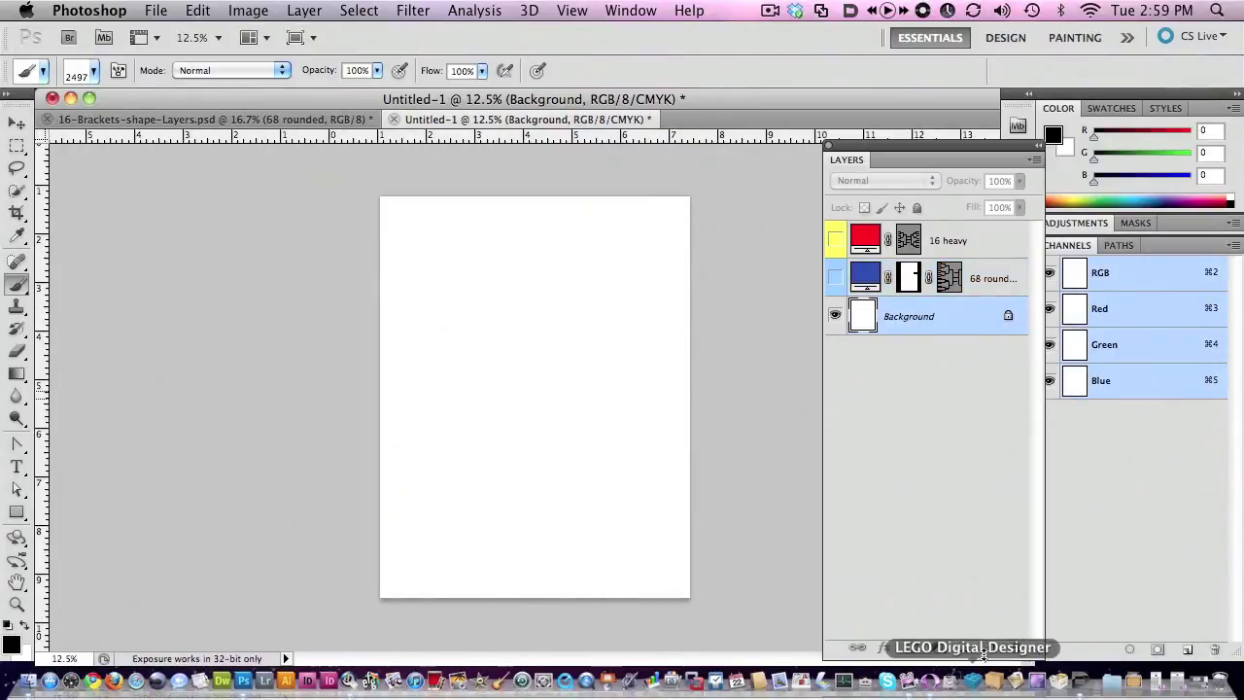
left_click(989, 649)
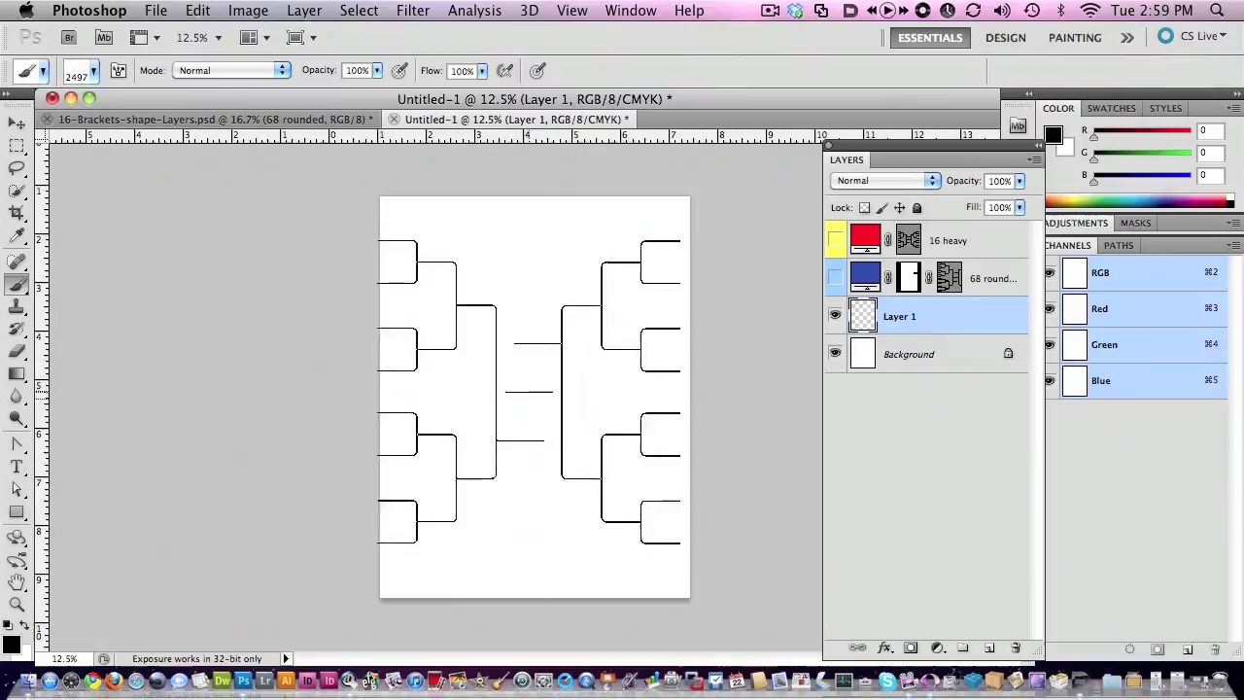
- Set the foreground color to dark gold (R 198, G 144, B 0) and stamp the bracket brush across the page on Layer 1
left_click(10, 644)
left_click_drag(637, 317, 632, 367)
left_click(629, 393)
left_click(607, 175)
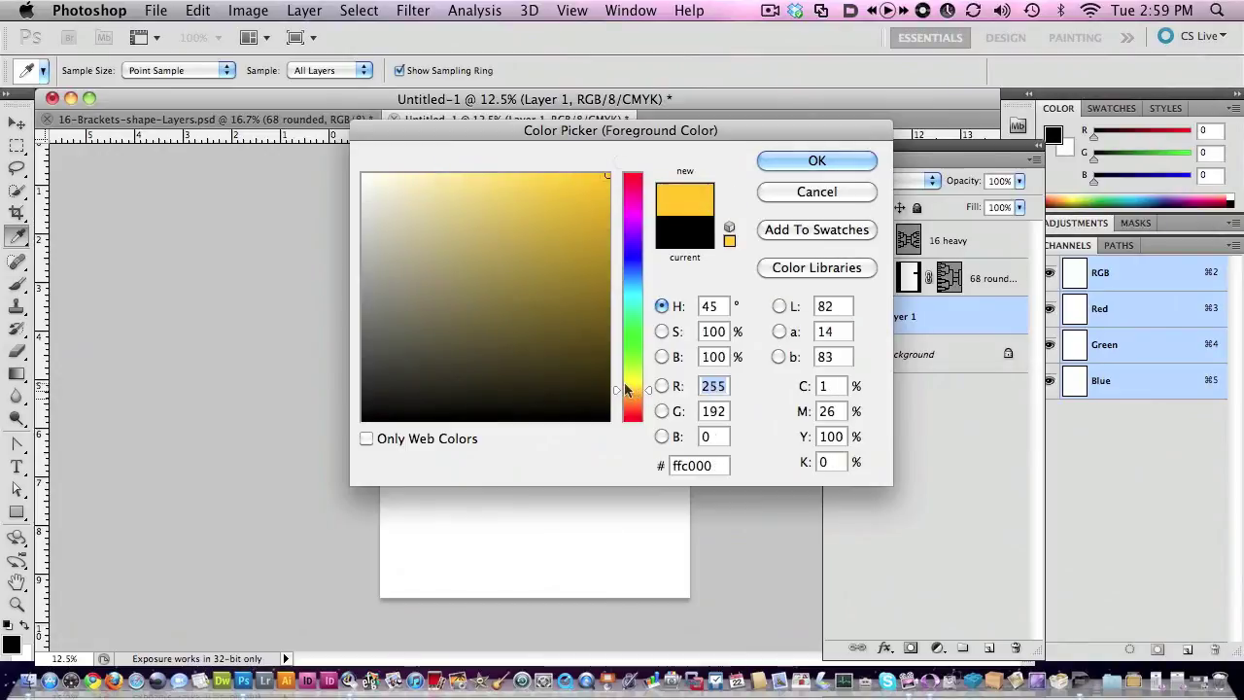
left_click(629, 395)
left_click_drag(604, 224, 609, 228)
left_click(781, 163)
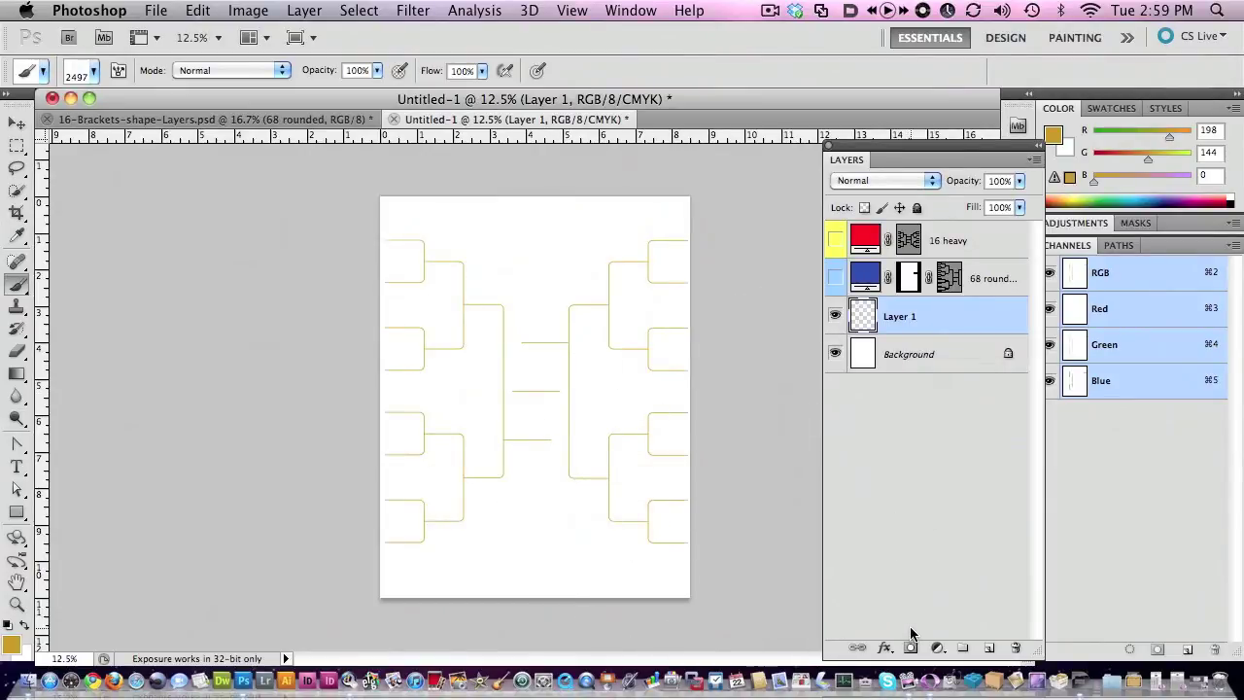
left_click(17, 124)
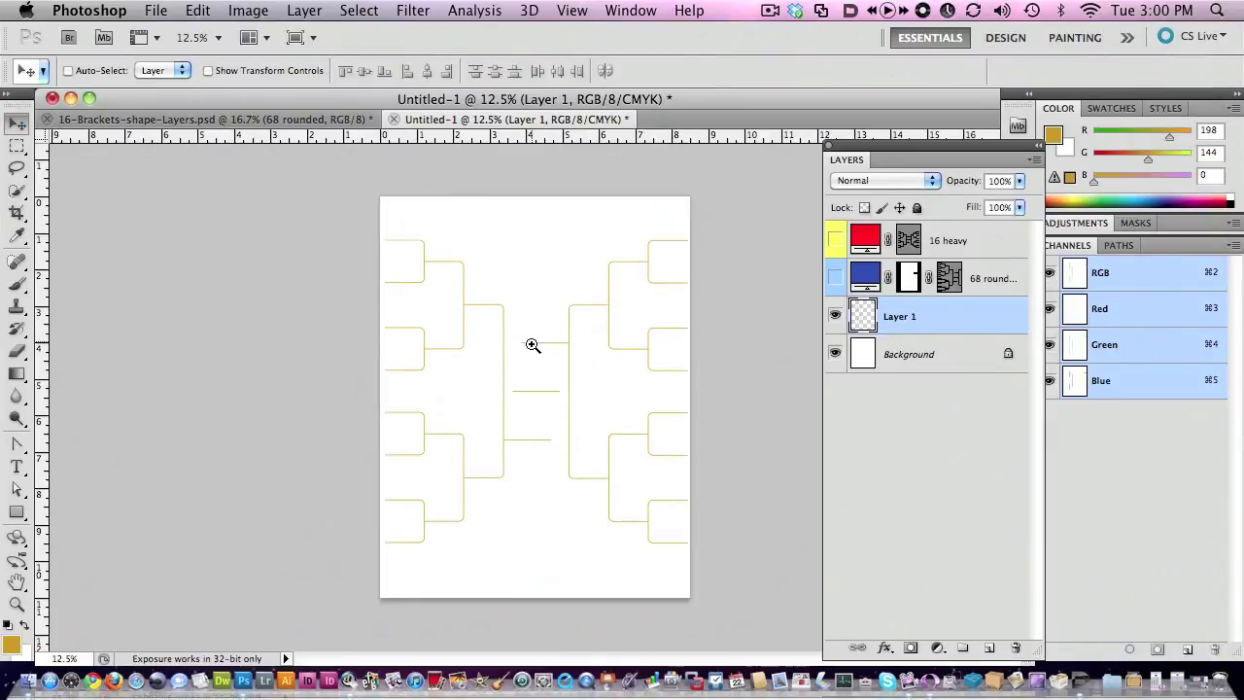
left_click(532, 345, "super")
left_click(532, 345, "super")
left_click(524, 345, "alt+super")
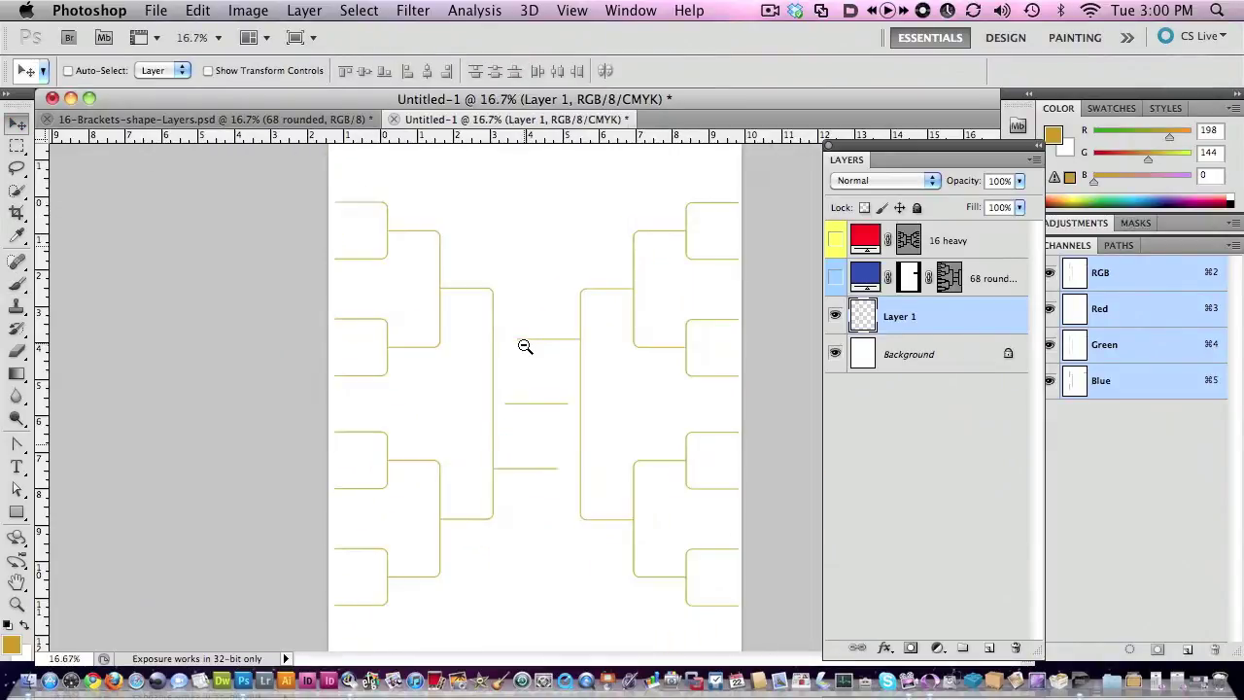
left_click(524, 345, "alt+super")
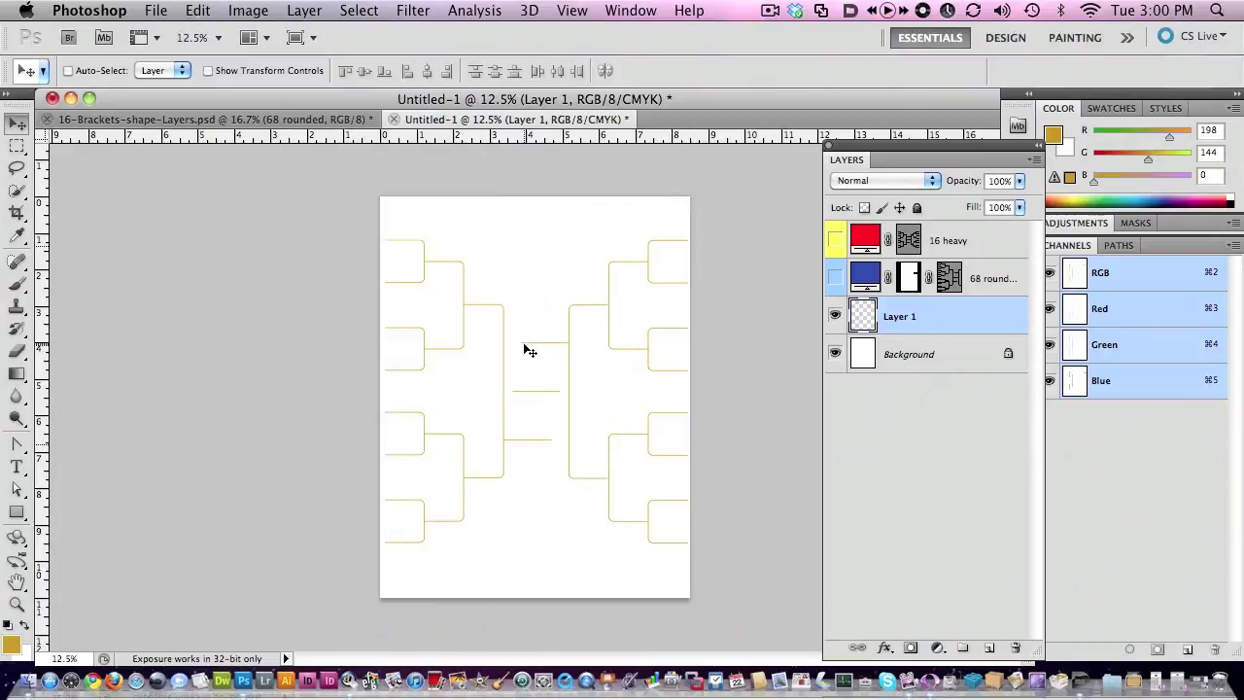